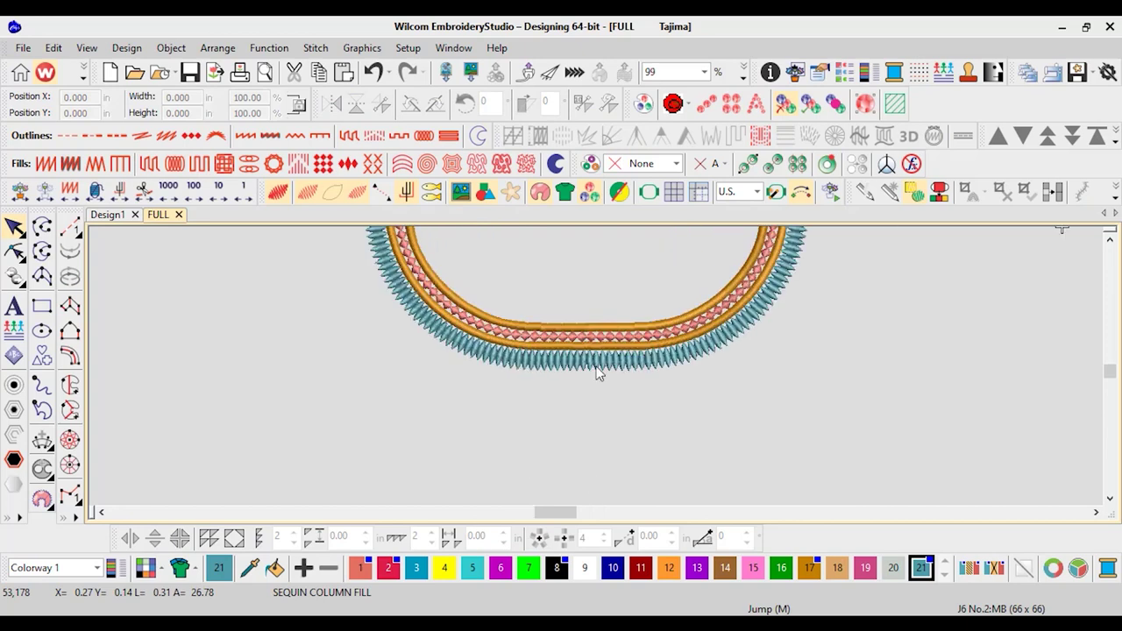
Delete all objects forming the right half of the U-shaped neck border
scroll(595, 366, down, 4)
scroll(593, 359, up, 1)
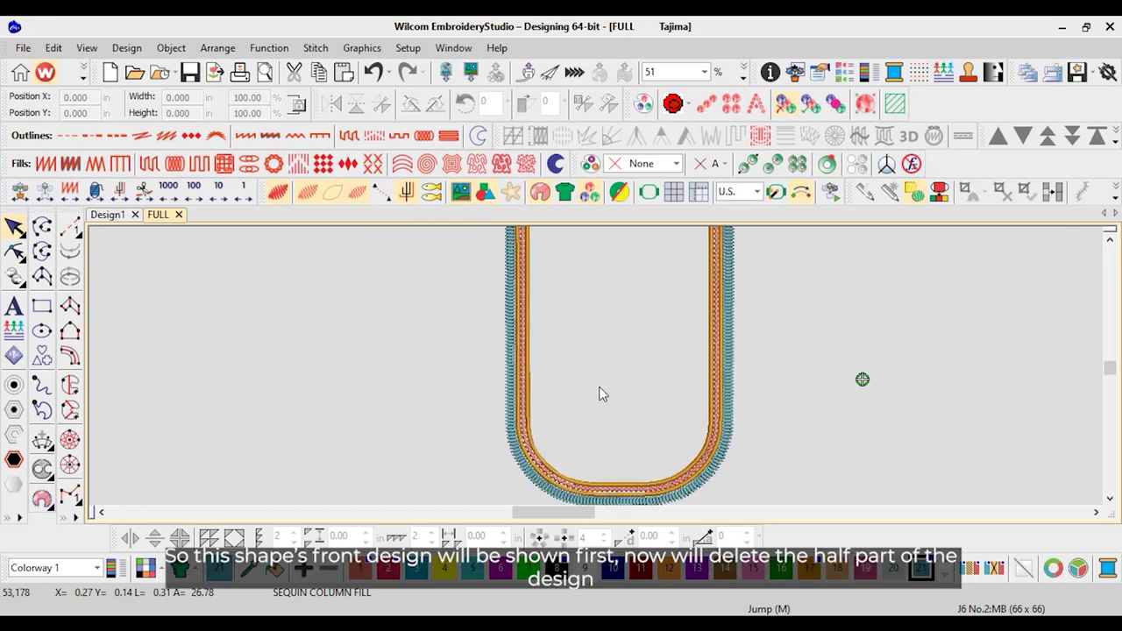
scroll(599, 393, down, 2)
drag(724, 235, 594, 431)
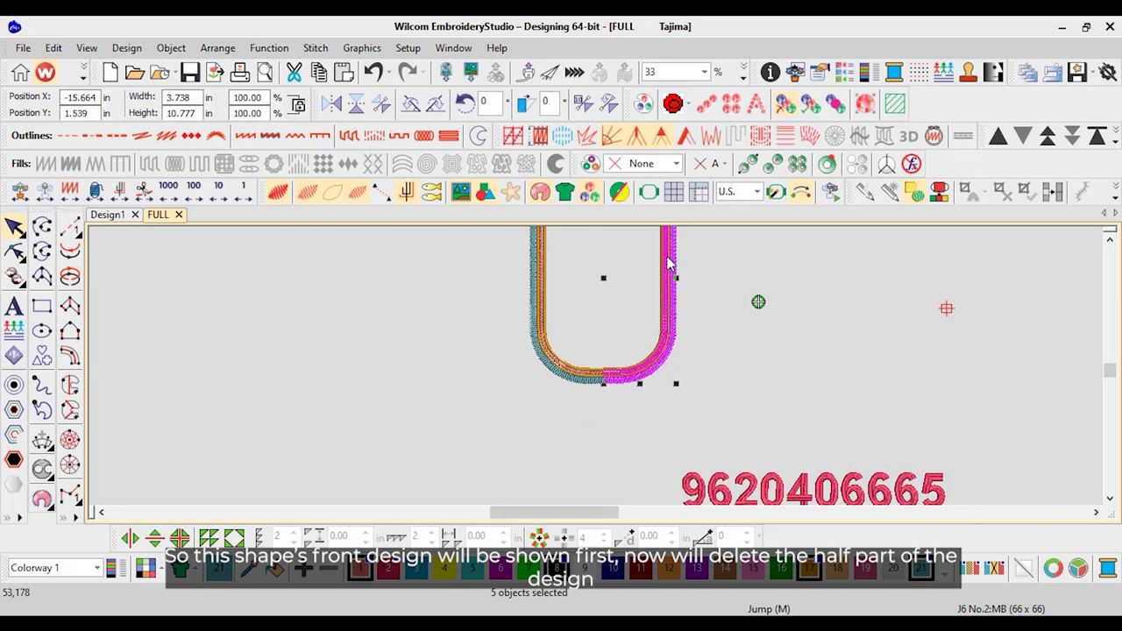
key(Delete)
key(0)
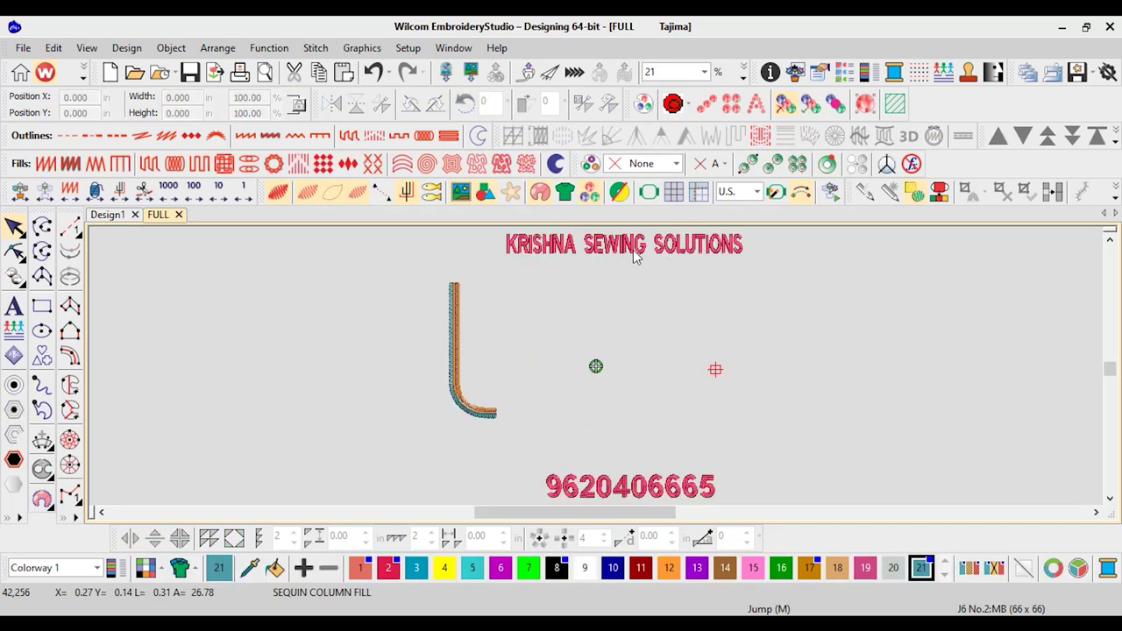
Draw a vector-outline rectangle in colour 8, about 2.87 in wide and 7.83 in high, inside the remaining half border
scroll(594, 369, up, 4)
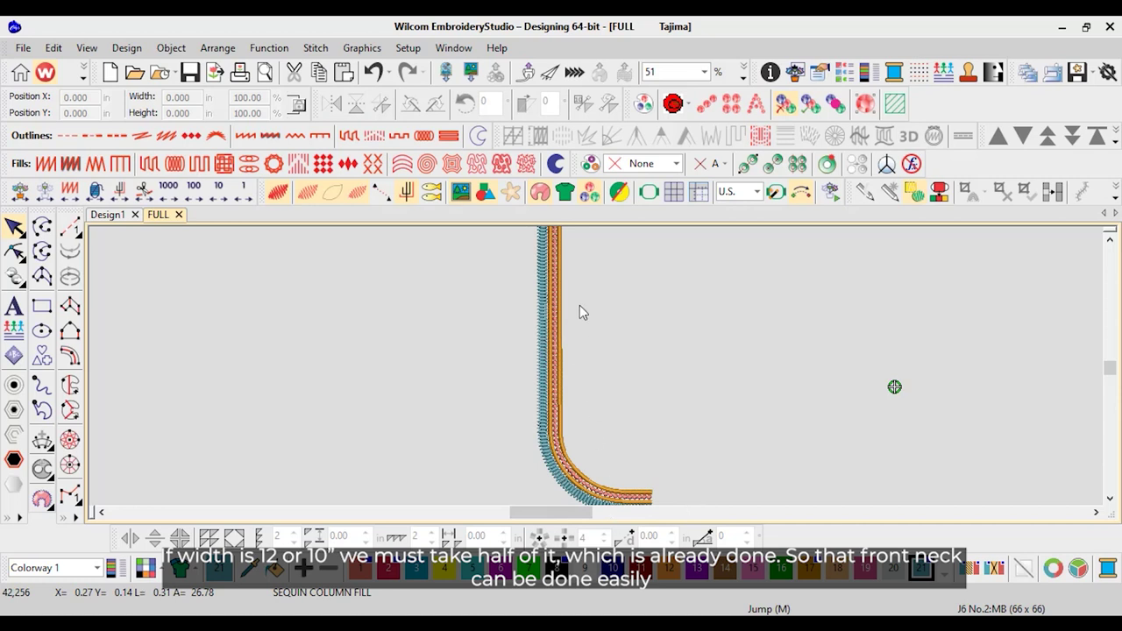
scroll(589, 419, down, 1)
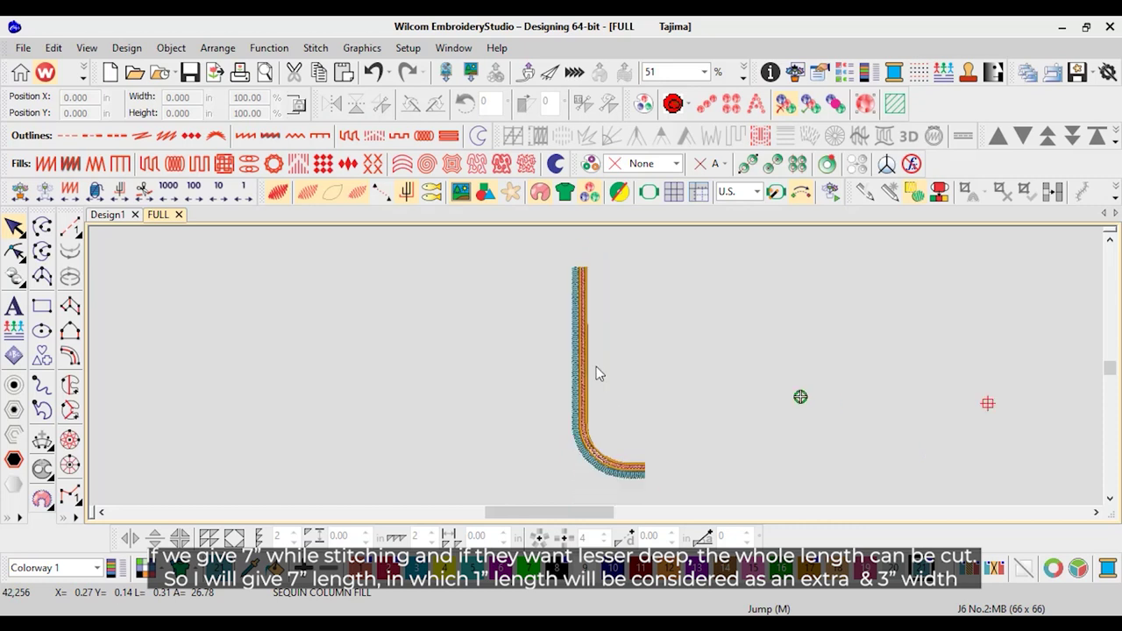
scroll(596, 375, up, 1)
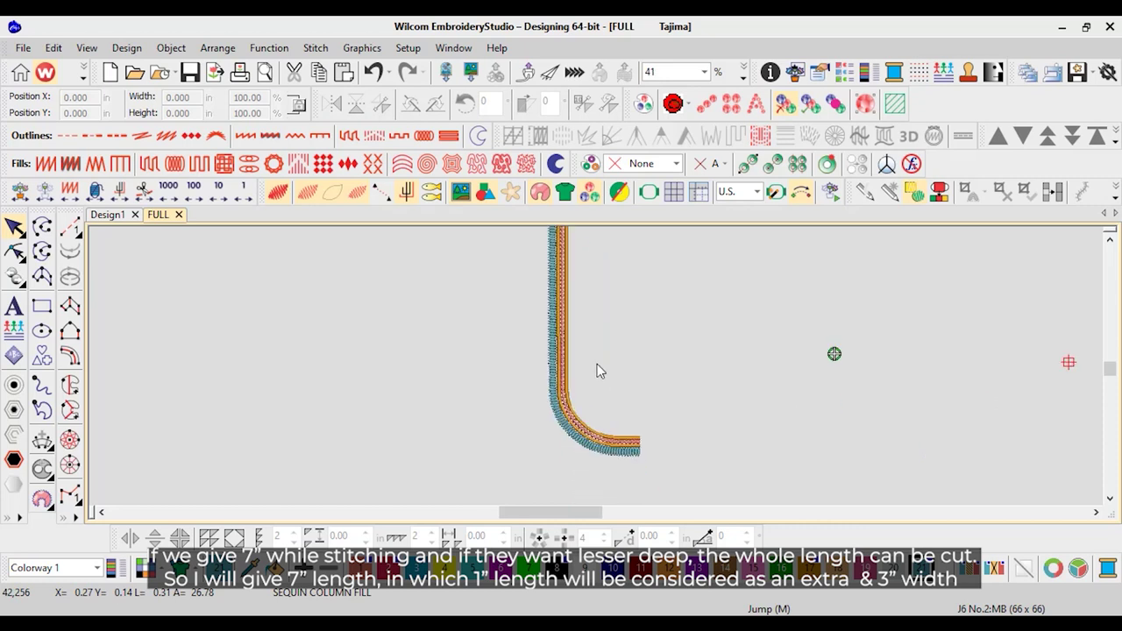
click(41, 305)
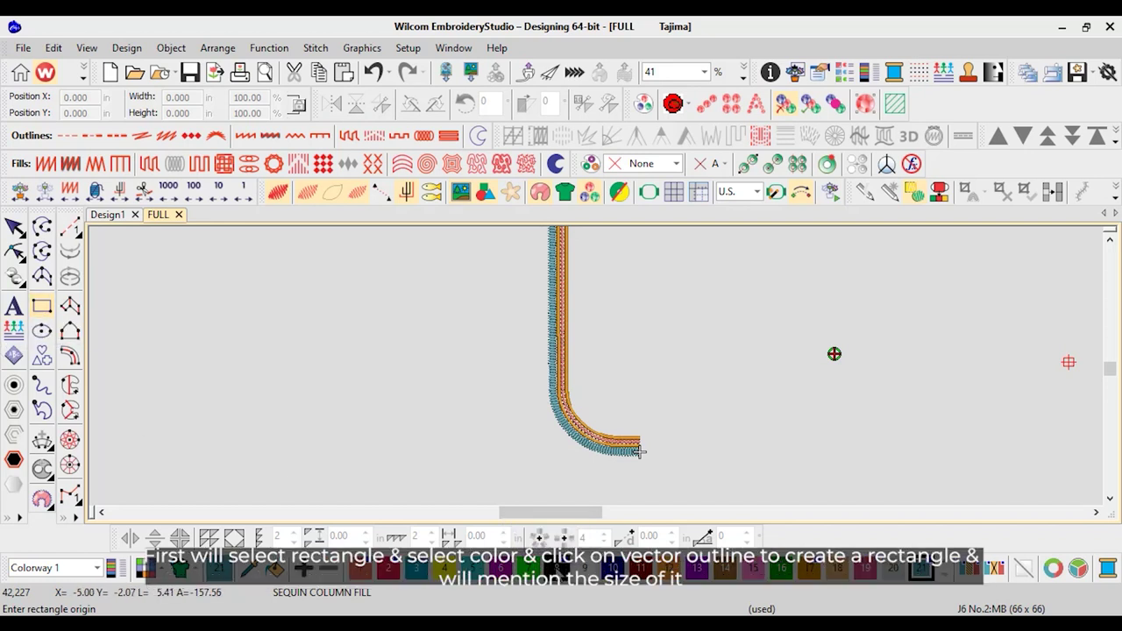
click(556, 568)
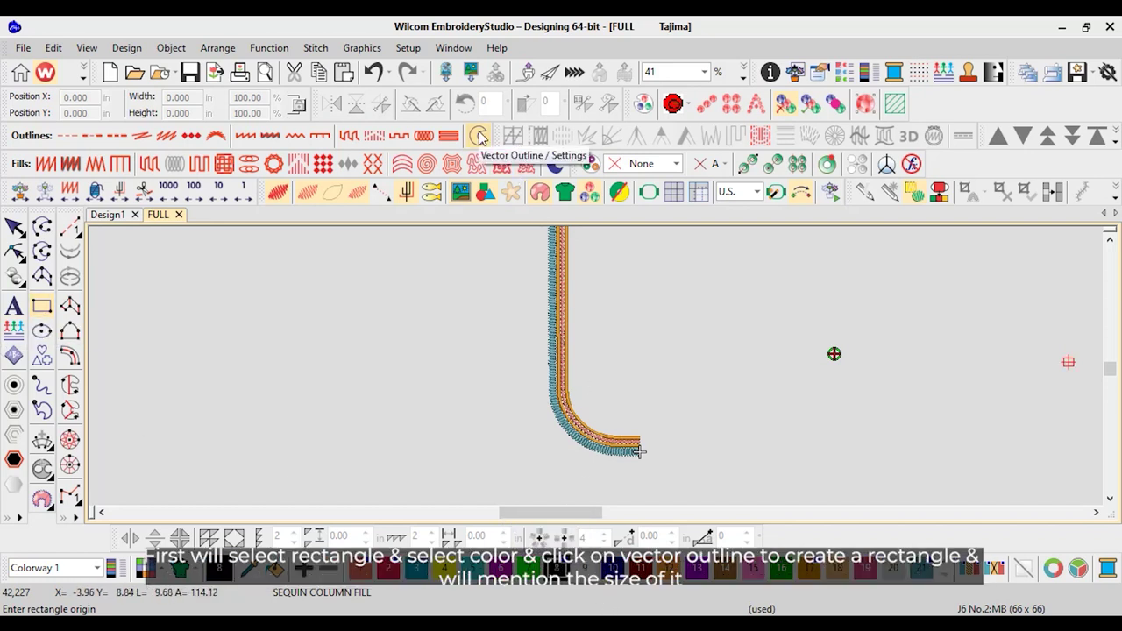
click(479, 137)
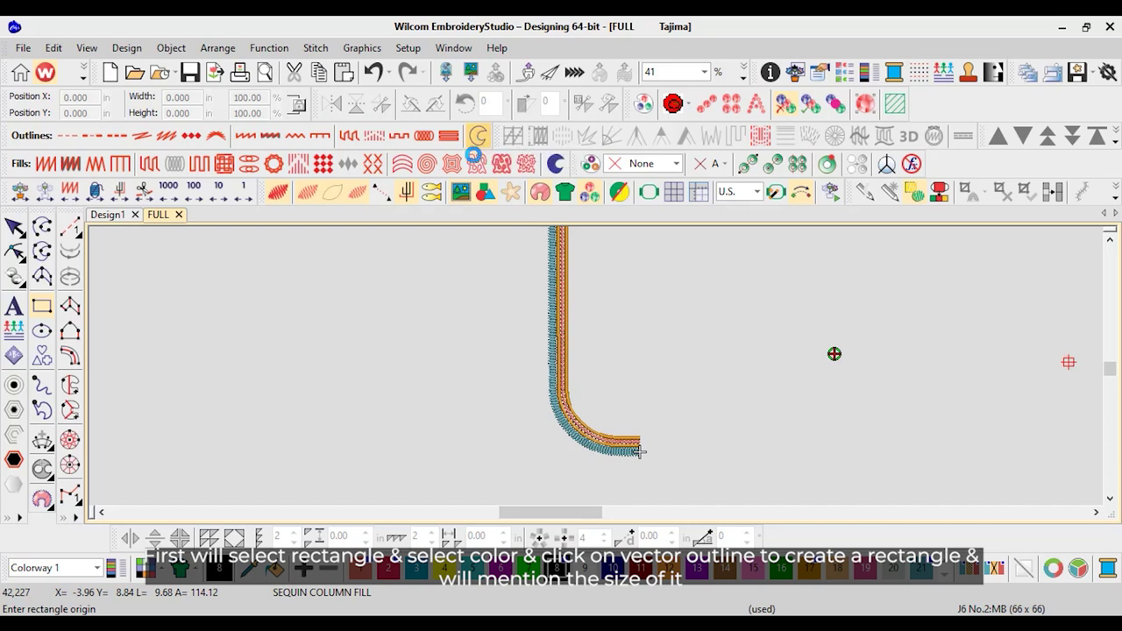
click(571, 245)
click(641, 438)
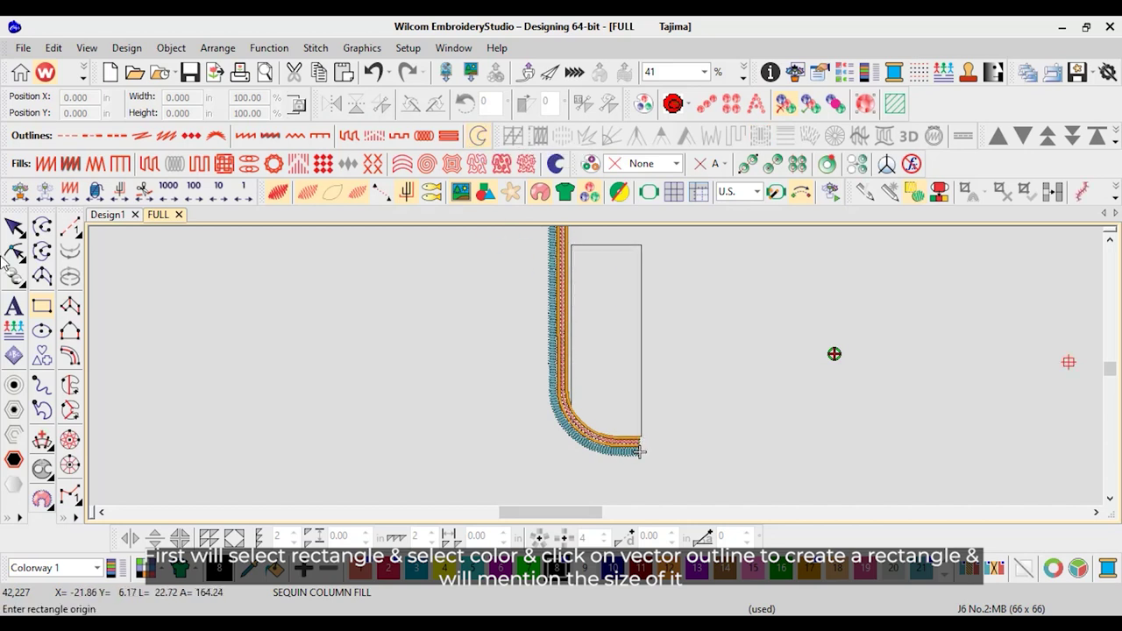
Set the rectangle's width to 3 in and its height to 7 in
click(15, 229)
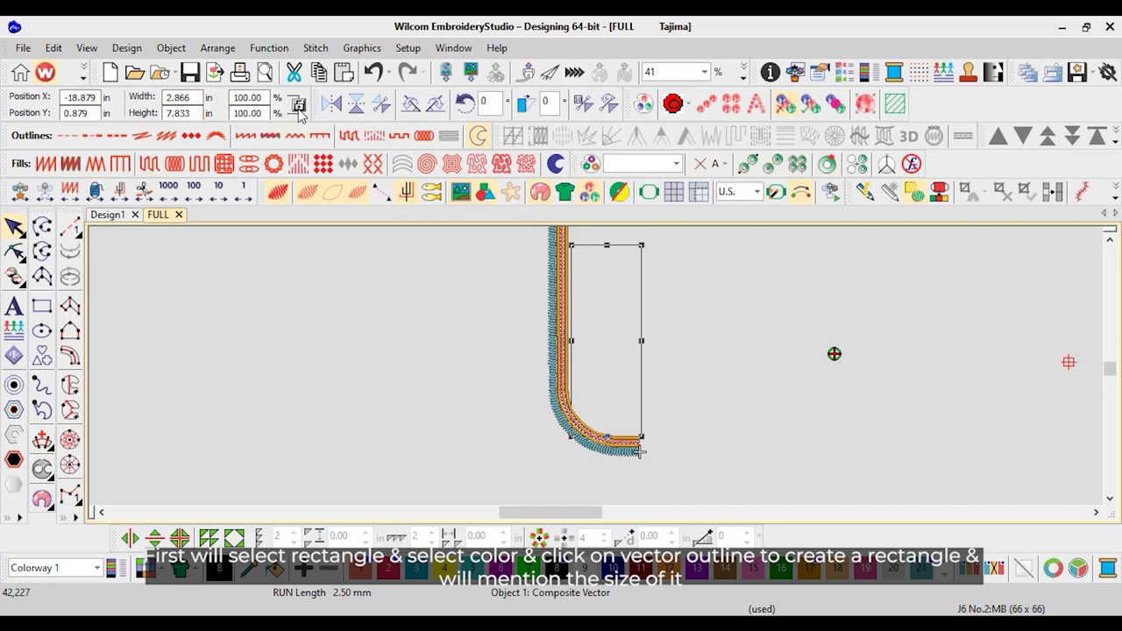
click(197, 97)
drag(197, 97, 130, 97)
text(3)
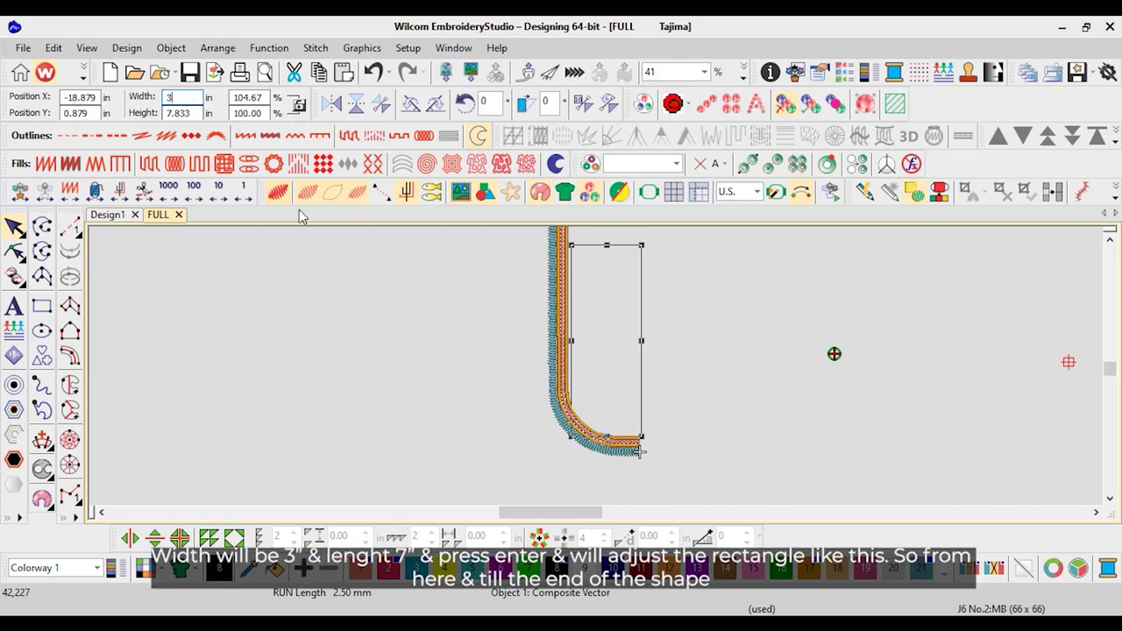
drag(194, 114, 61, 109)
text(7)
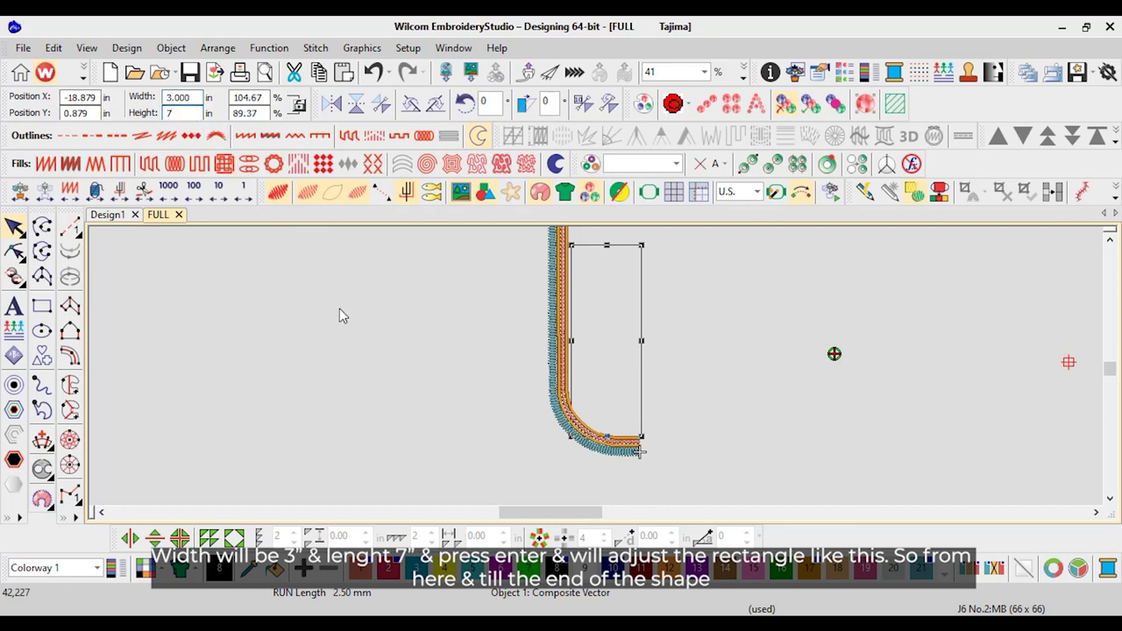
key(Return)
Move the rectangle so its lower edge sits on the border's inner bottom edge and its right side meets the border's cut end
scroll(596, 370, up, 3)
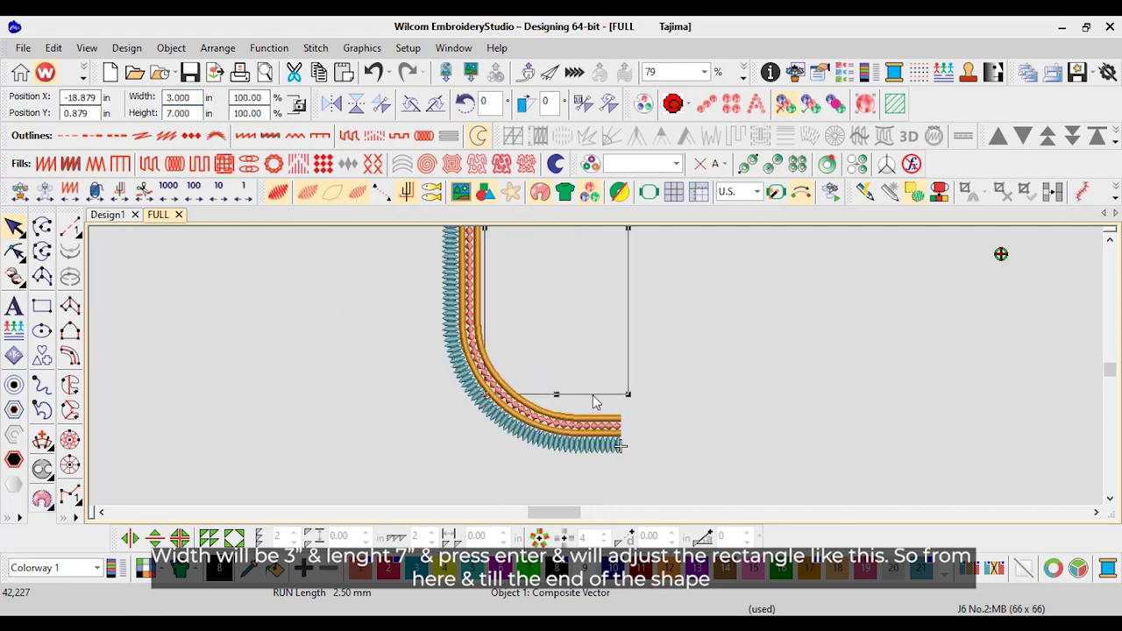
drag(594, 408, 593, 422)
scroll(593, 372, down, 2)
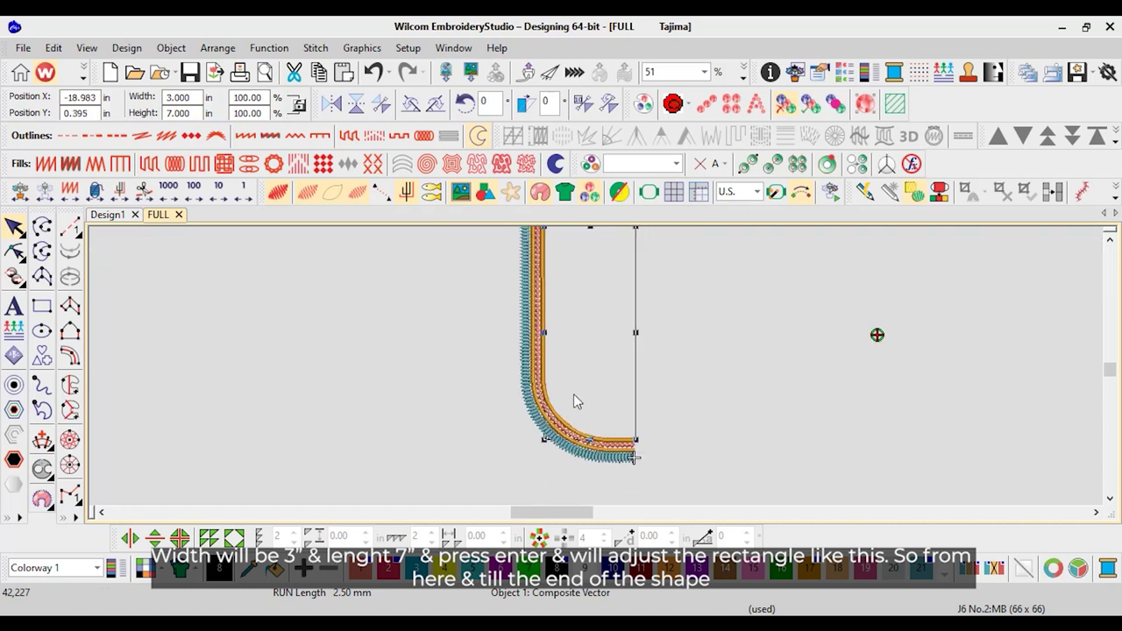
scroll(631, 452, up, 5)
drag(591, 342, 586, 349)
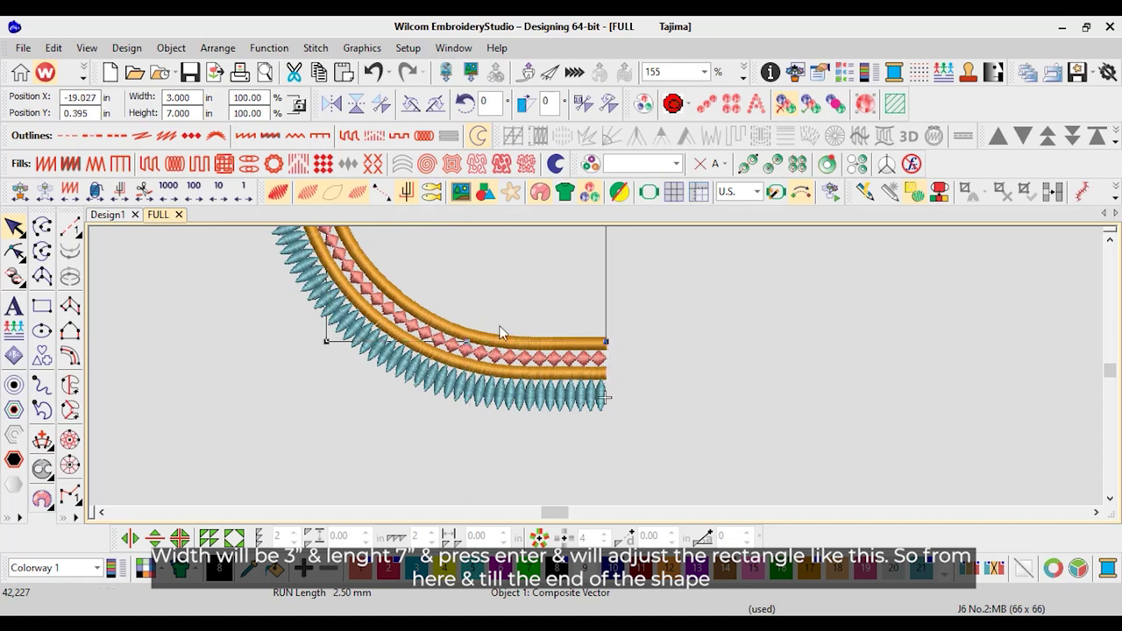
scroll(666, 383, down, 3)
scroll(527, 268, down, 2)
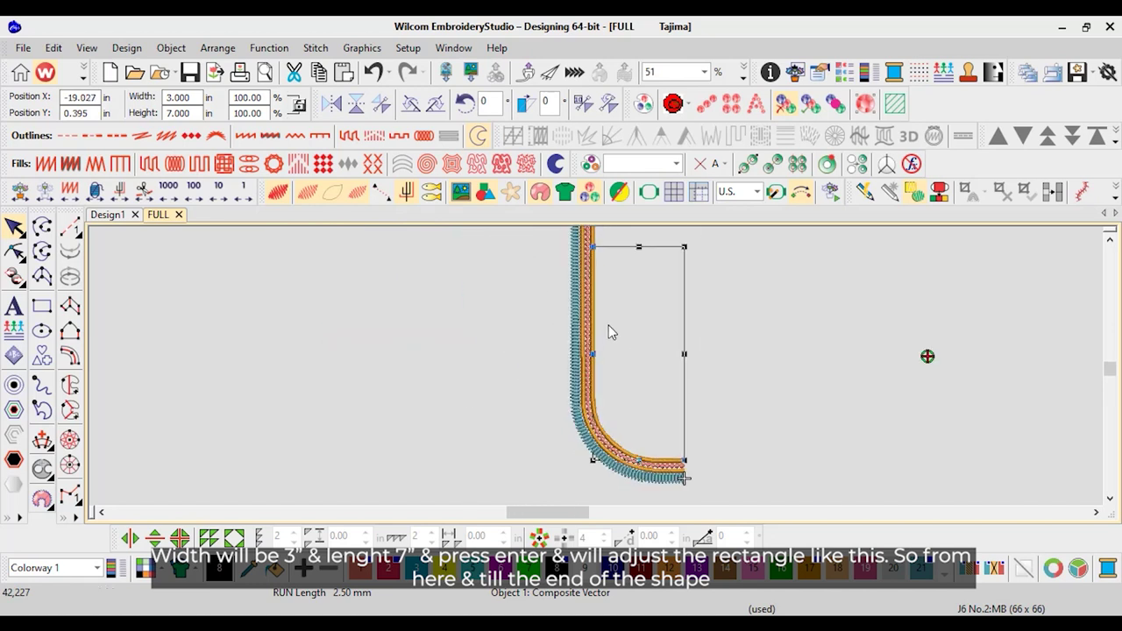
scroll(608, 326, up, 4)
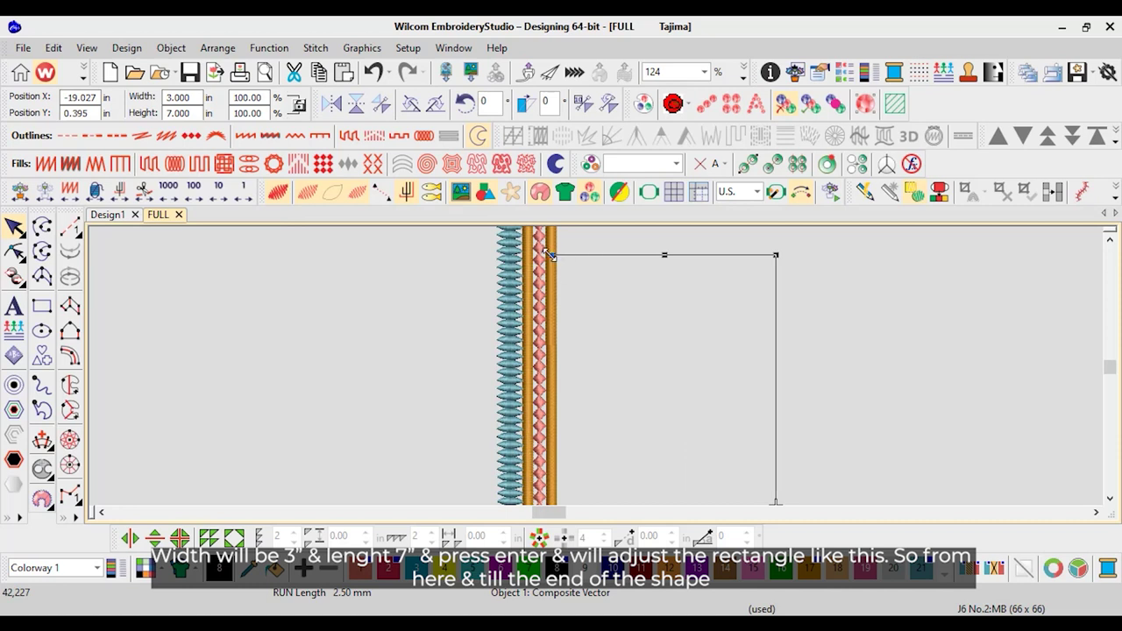
scroll(555, 261, down, 2)
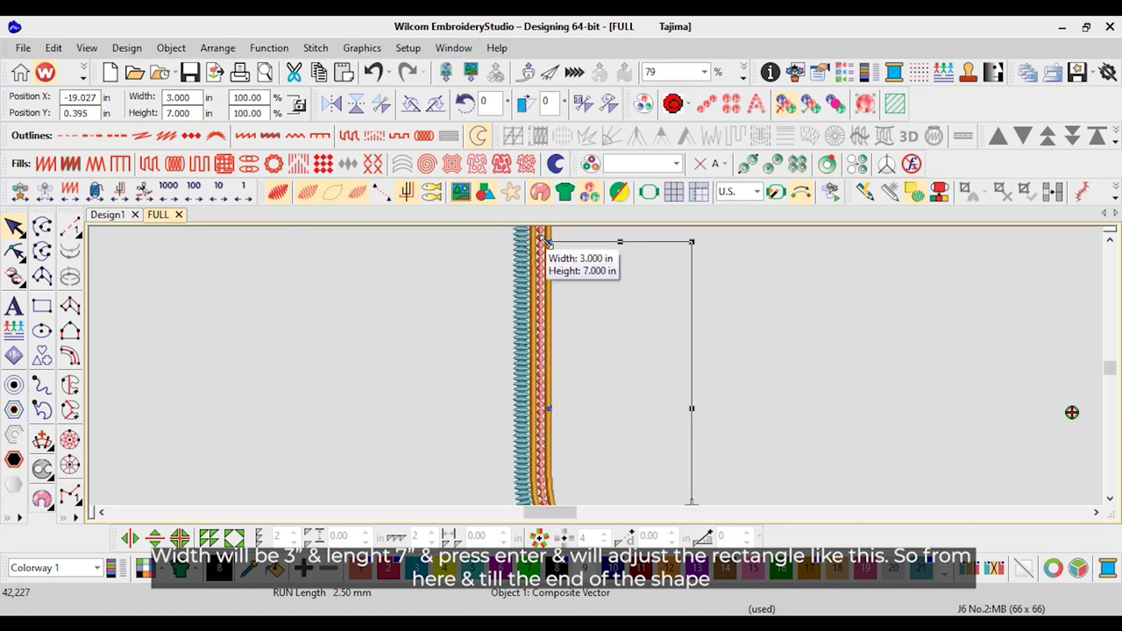
scroll(591, 400, down, 2)
click(782, 333)
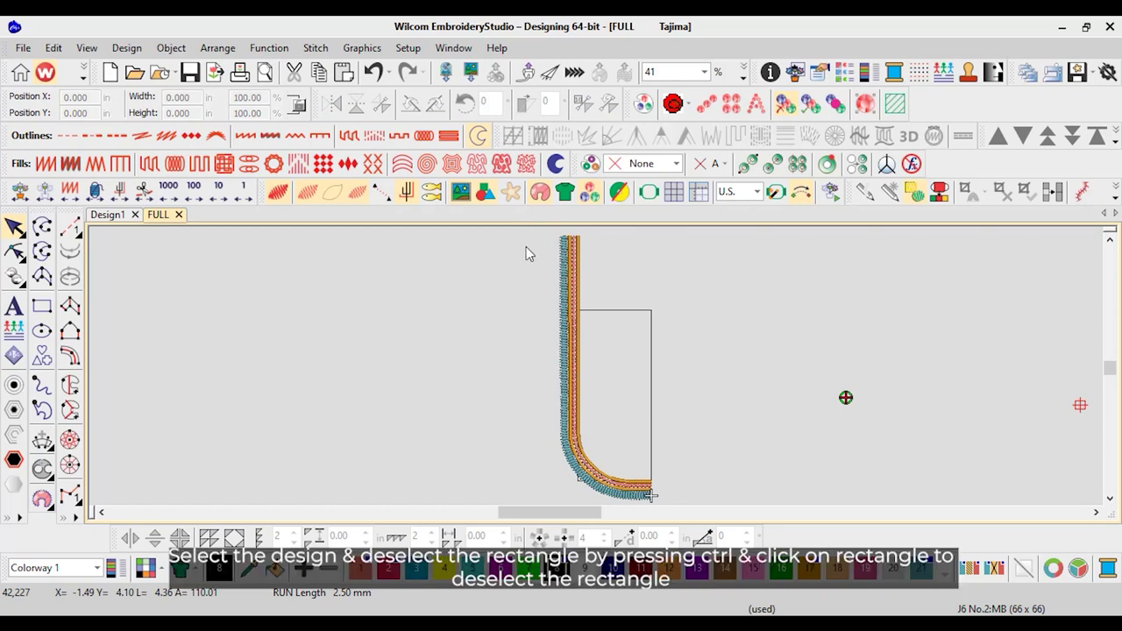
Select all objects of the half neck border, leaving the rectangle out of the selection
drag(503, 232, 641, 458)
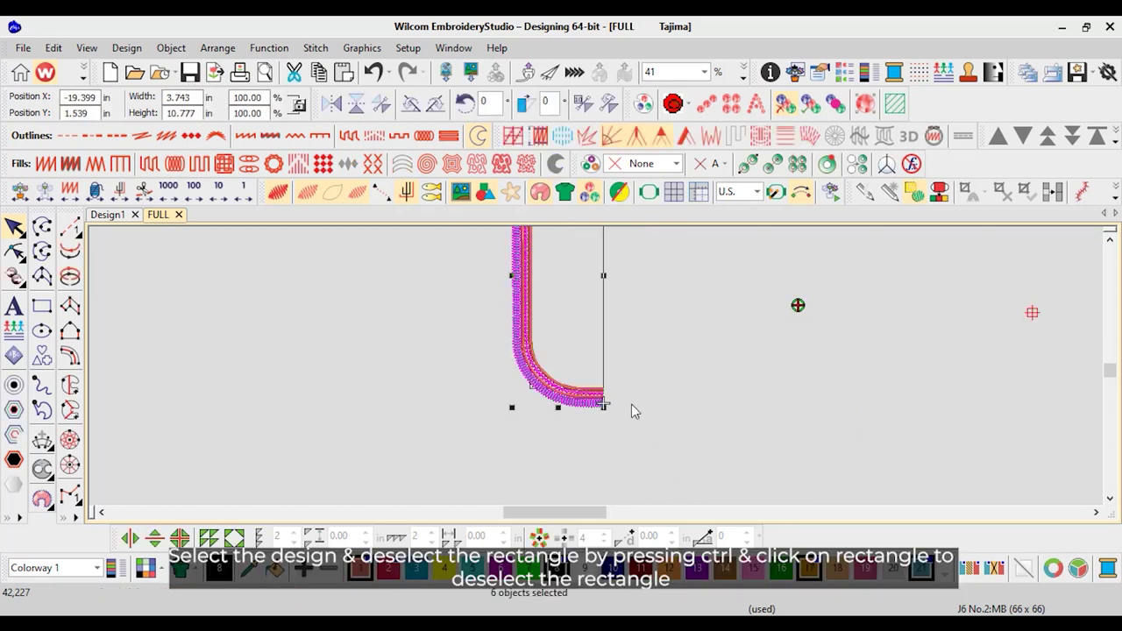
scroll(613, 382, down, 2)
scroll(593, 358, up, 5)
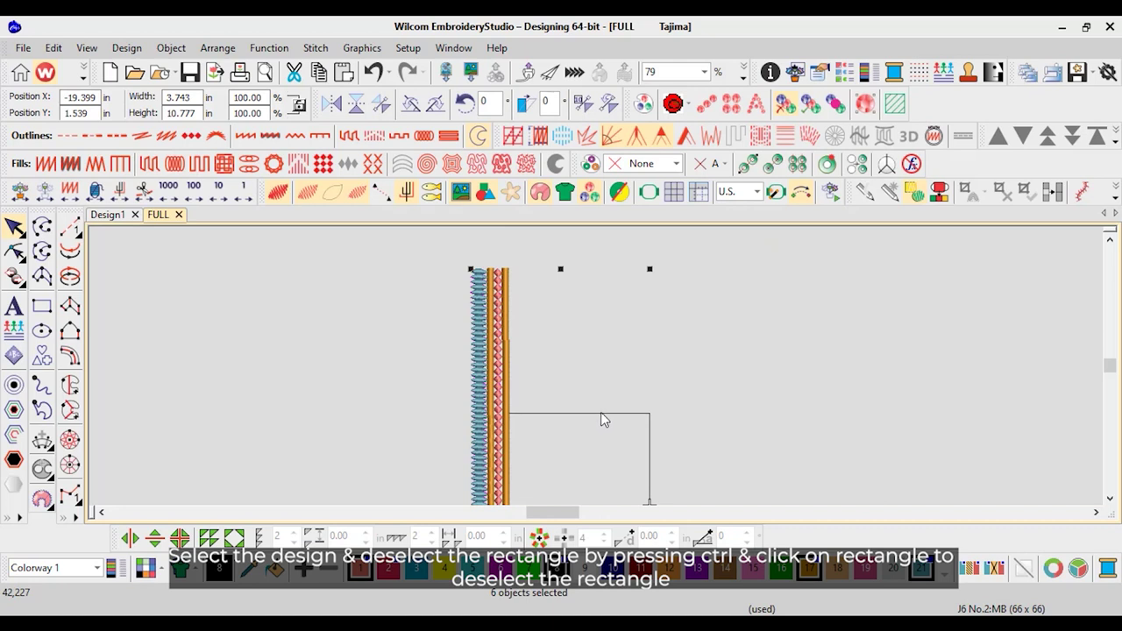
ctrl+click(600, 413)
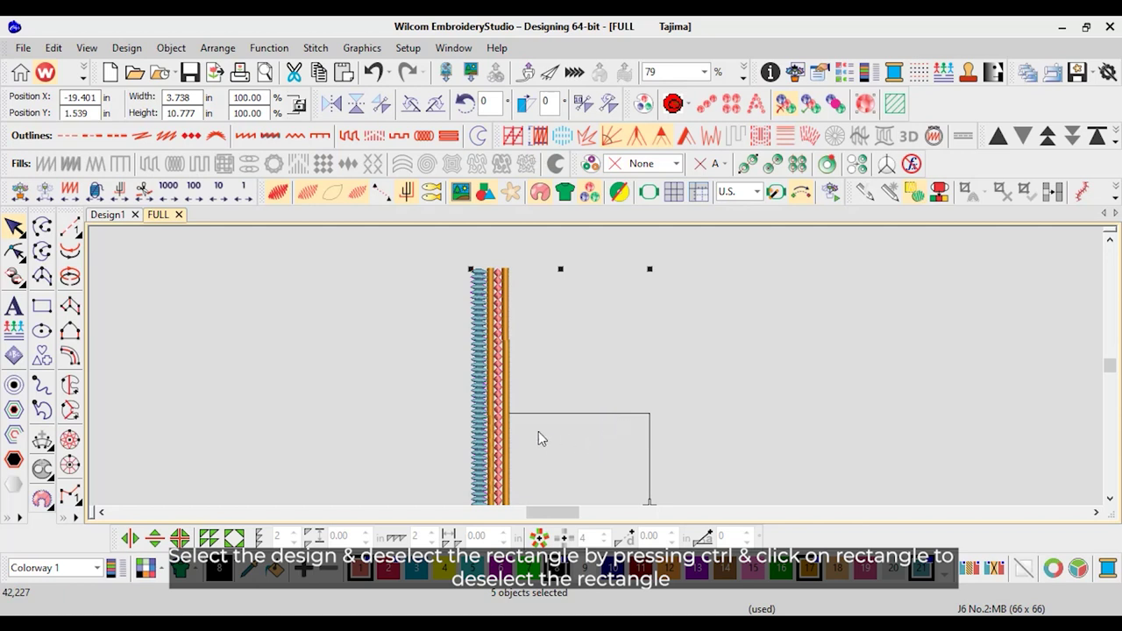
Cut the selected border objects with the Knife tool straight across, level with the rectangle's top edge
click(14, 277)
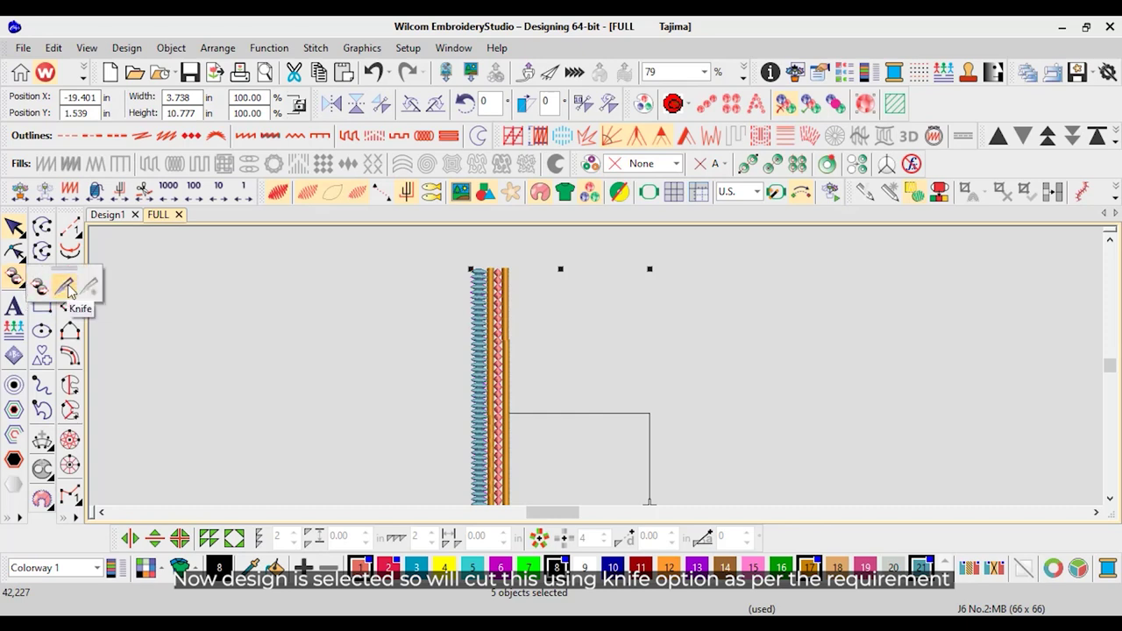
click(66, 290)
scroll(489, 413, up, 3)
scroll(603, 354, up, 4)
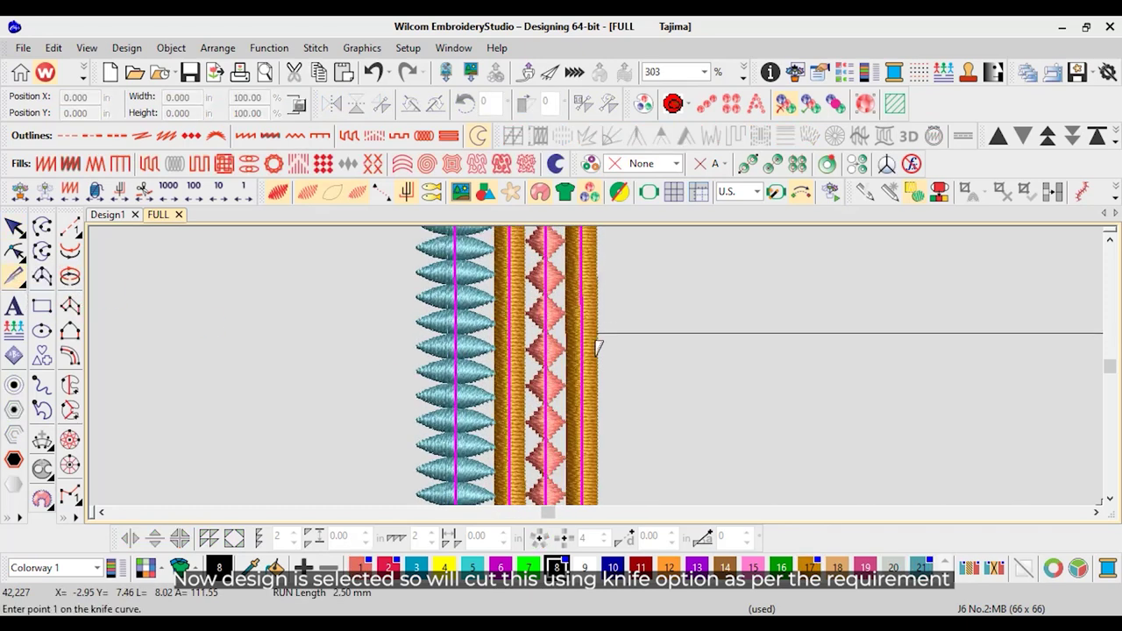
click(601, 333)
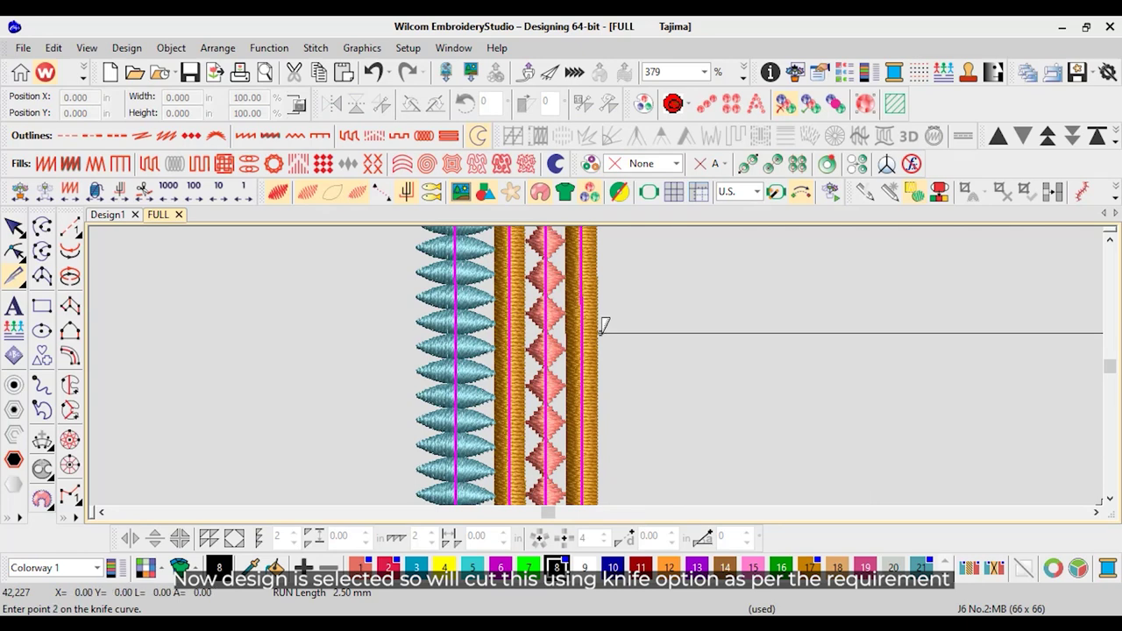
click(425, 334)
key(Return)
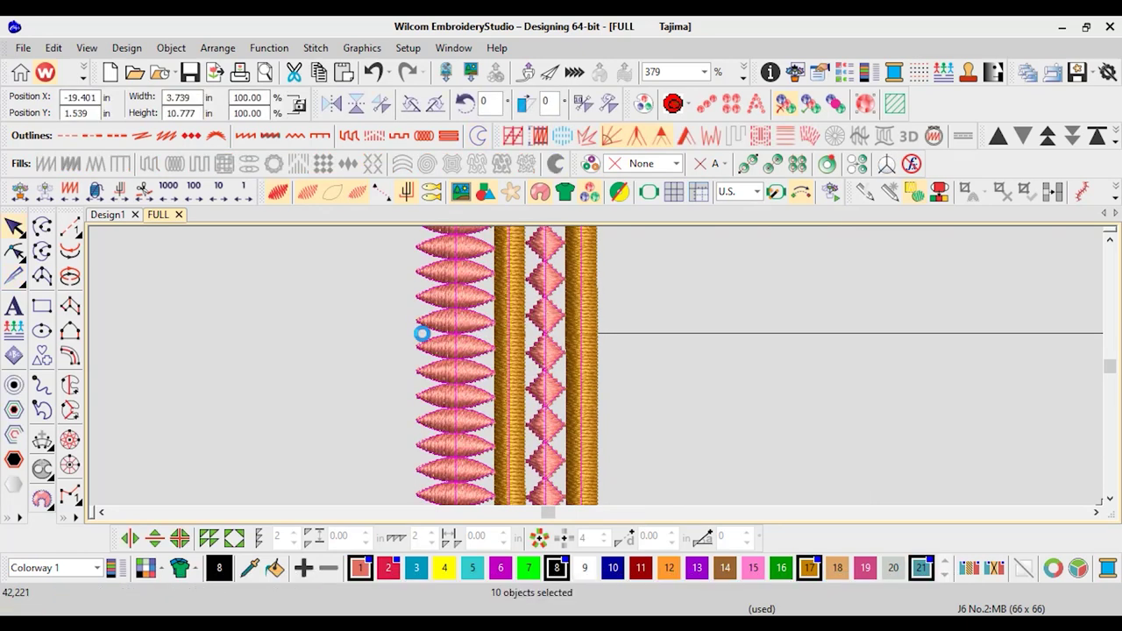
Delete the cut-off border pieces above the rectangle's top edge
scroll(605, 405, down, 8)
drag(524, 256, 759, 408)
key(Delete)
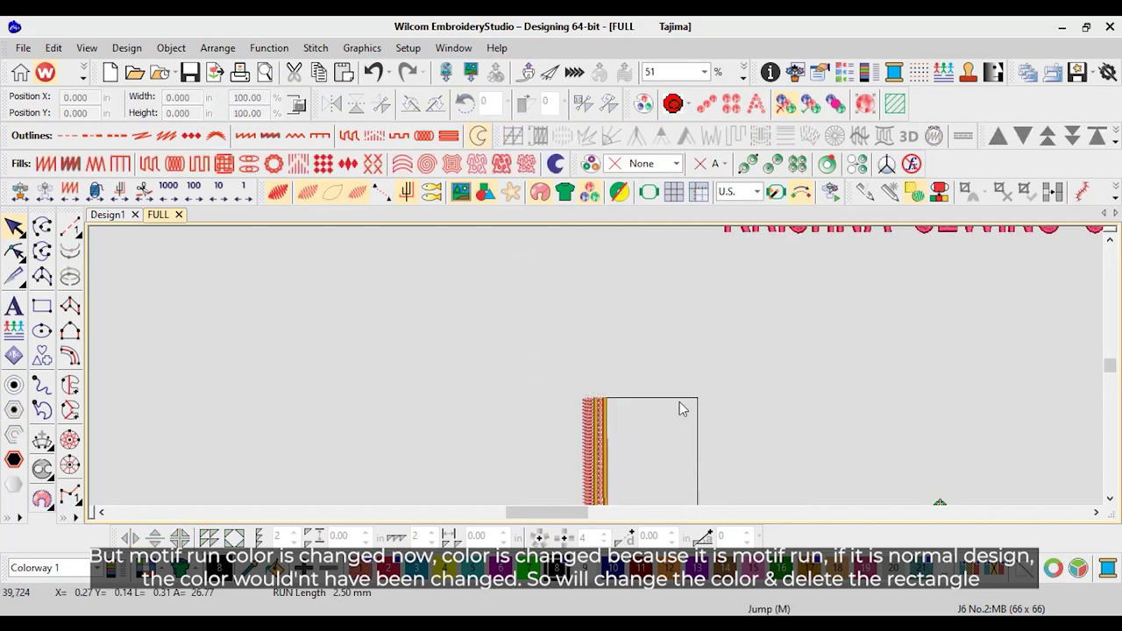
Recolour the outer motif run of the border in turquoise
scroll(597, 365, up, 6)
click(609, 362)
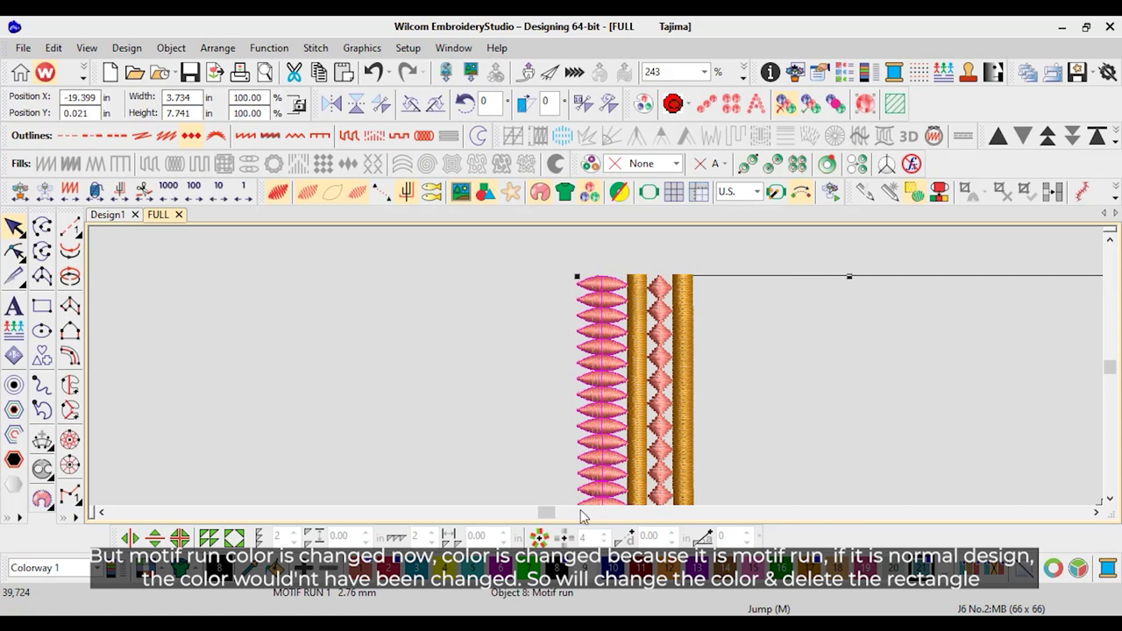
click(920, 568)
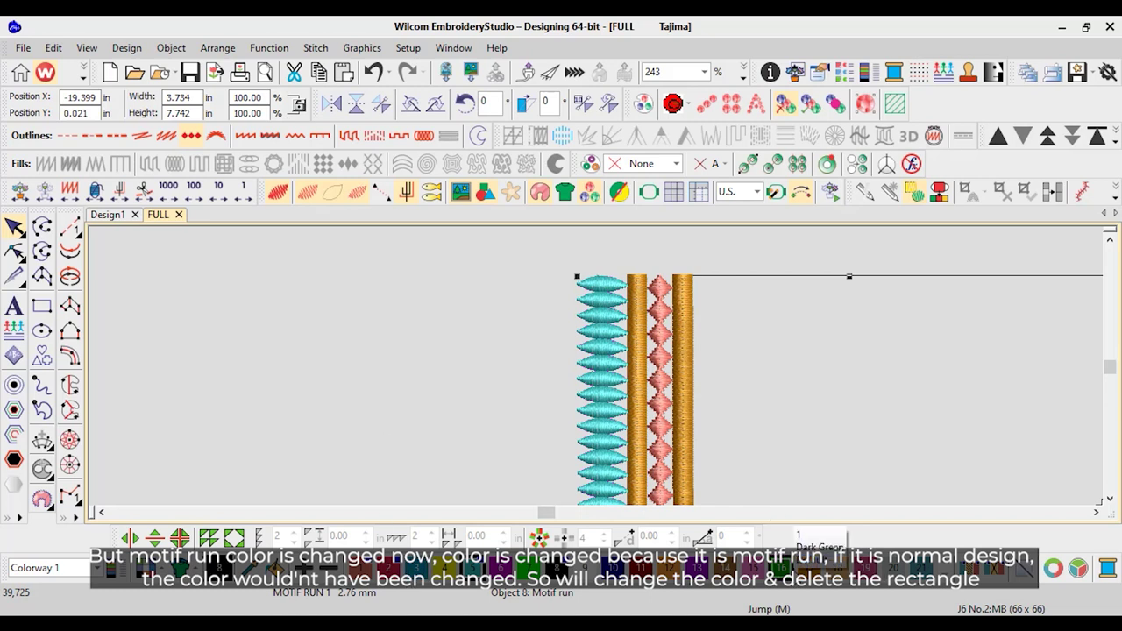
click(355, 351)
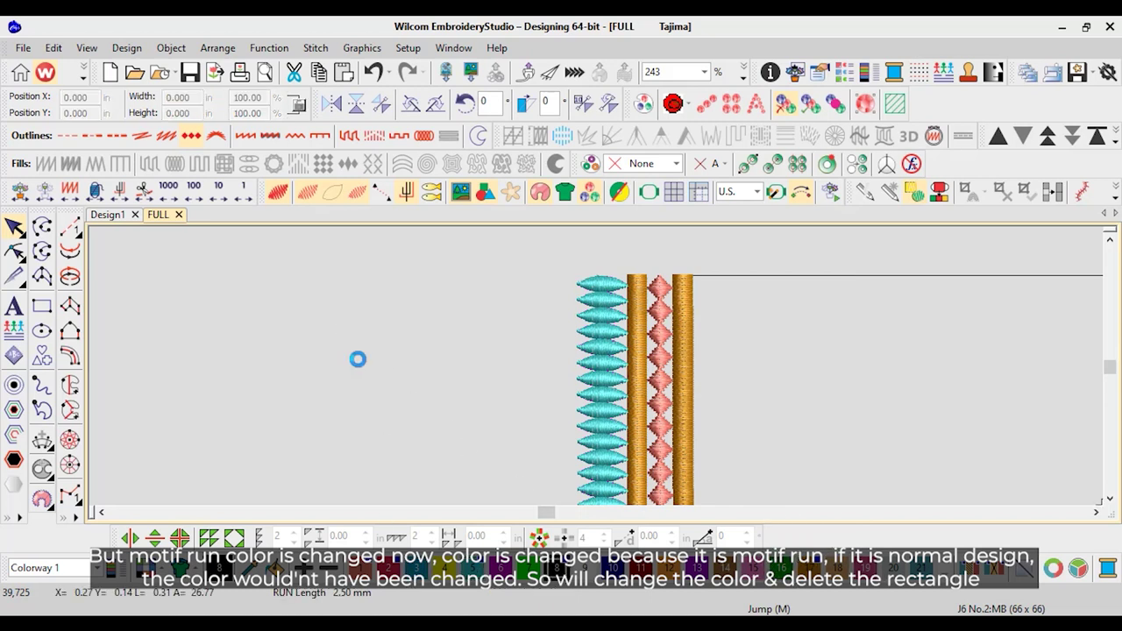
Delete the guide rectangle beside the border and show the whole design
scroll(793, 268, down, 1)
scroll(545, 473, down, 1)
scroll(600, 350, up, 1)
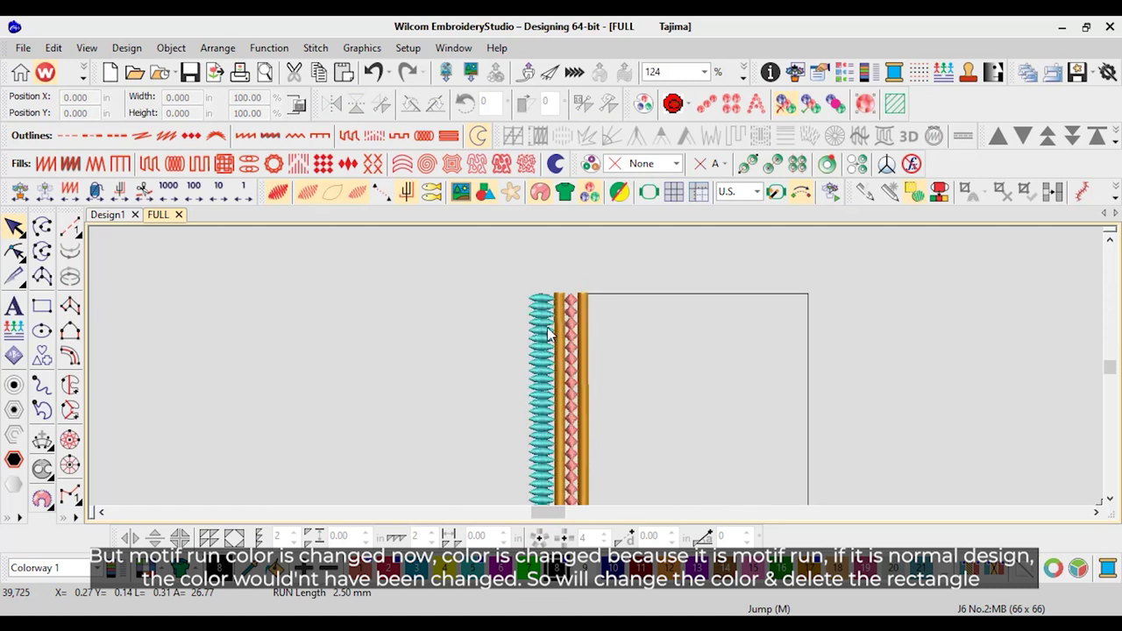
click(639, 294)
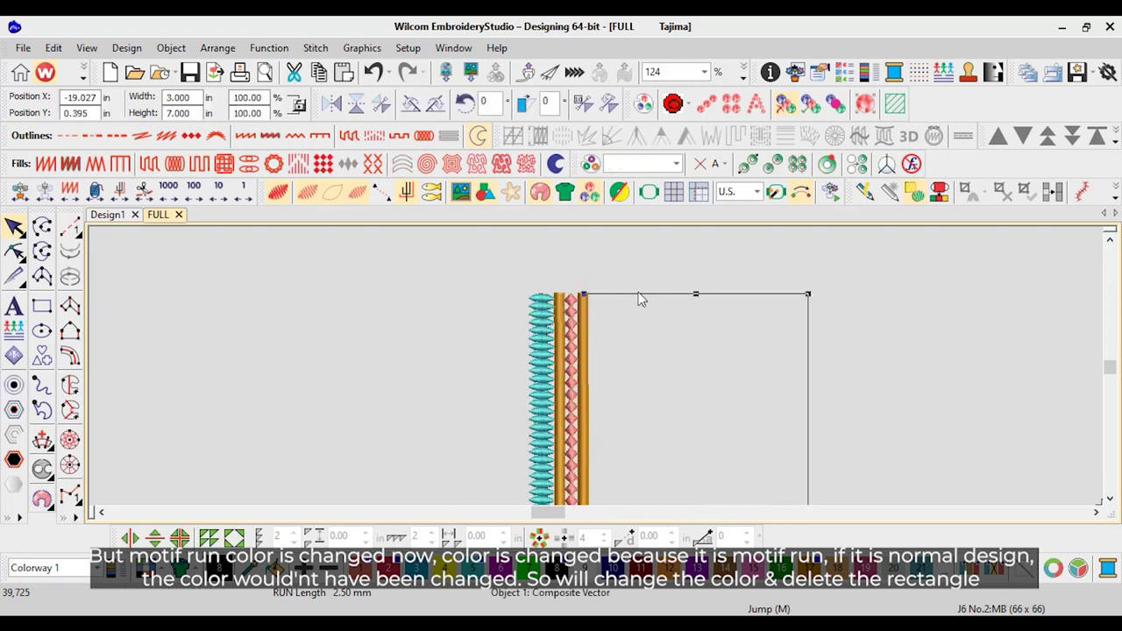
key(Delete)
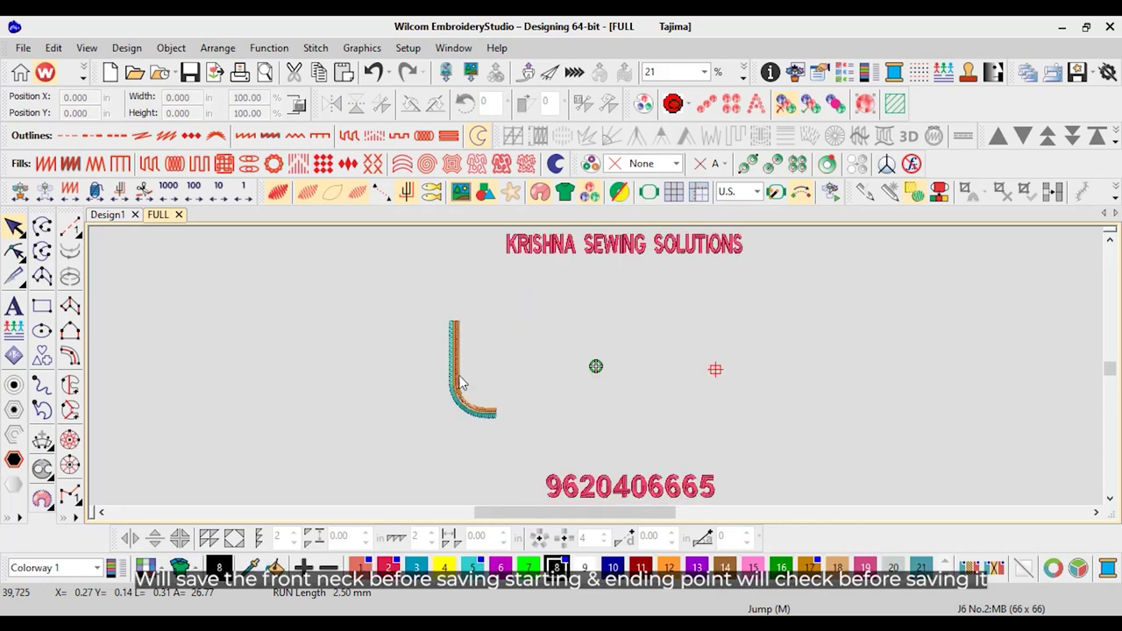
Move the whole half-neck border horizontally about 11.3 in towards the middle between the two lettering lines
scroll(601, 367, up, 2)
drag(537, 250, 681, 471)
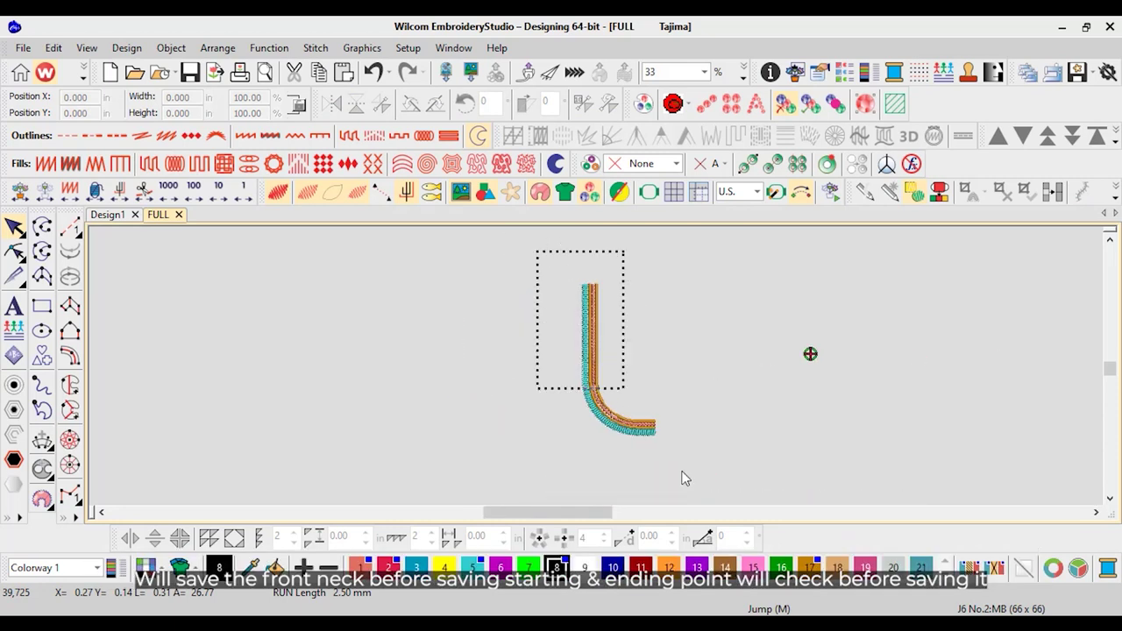
drag(570, 323, 792, 329)
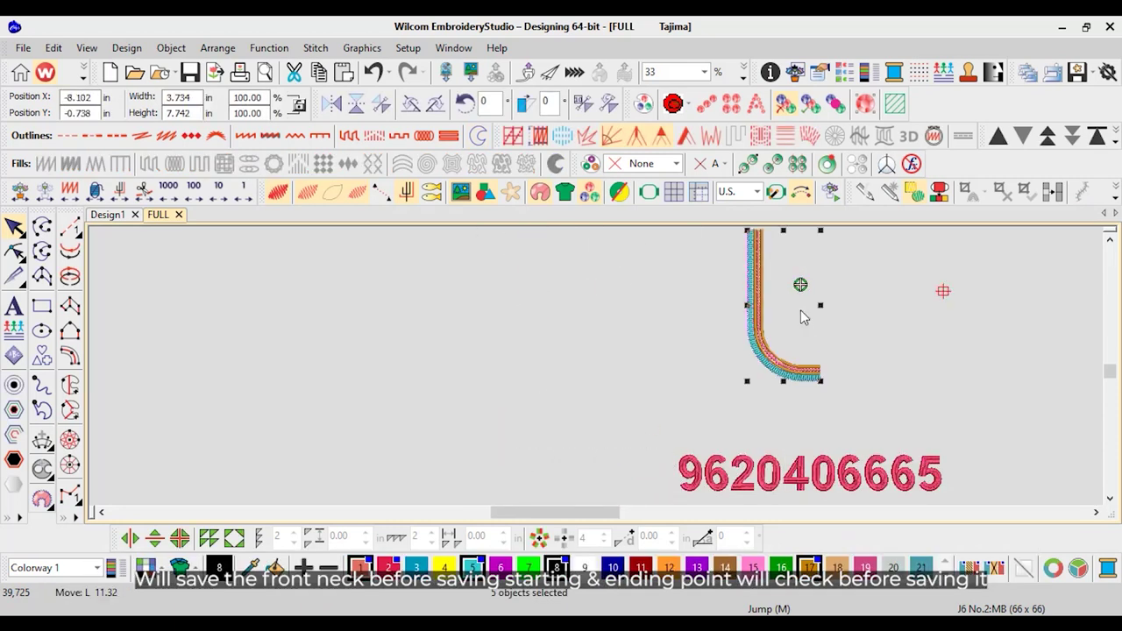
scroll(801, 310, up, 2)
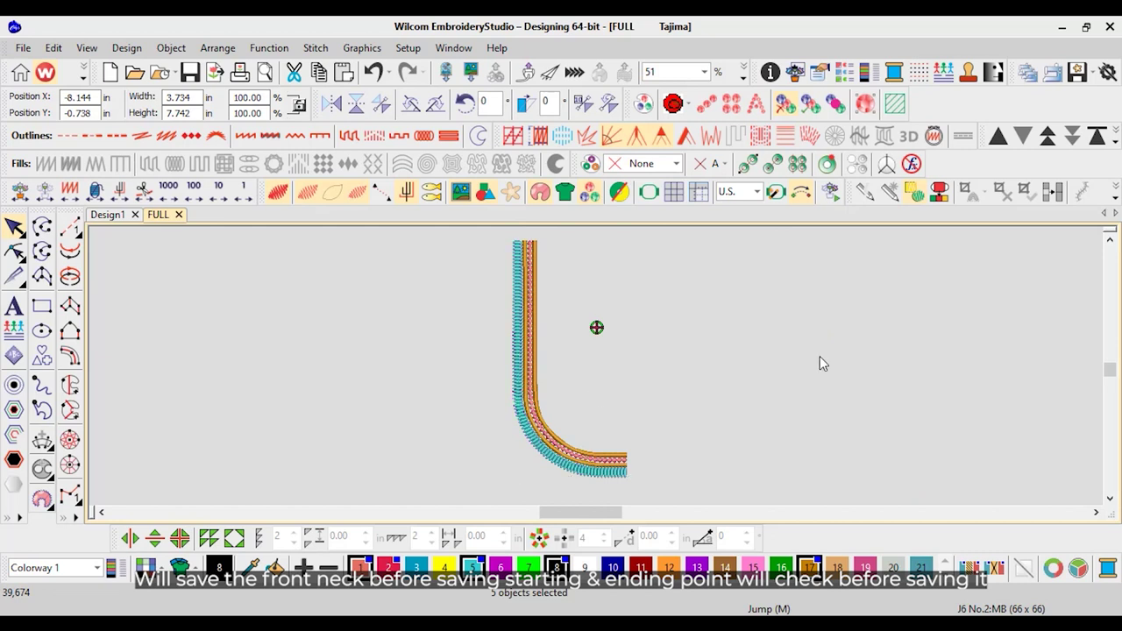
click(820, 357)
Check the start and end points of the inner gold column at both ends of the border in Reshape mode
scroll(578, 442, up, 3)
click(610, 390)
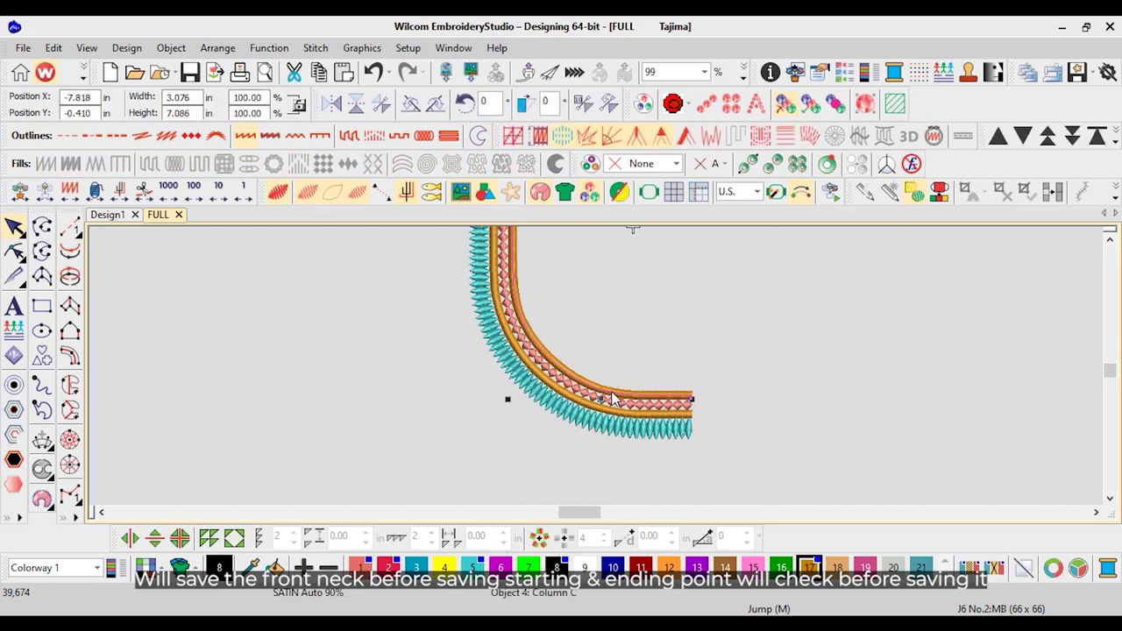
key(h)
scroll(595, 356, down, 4)
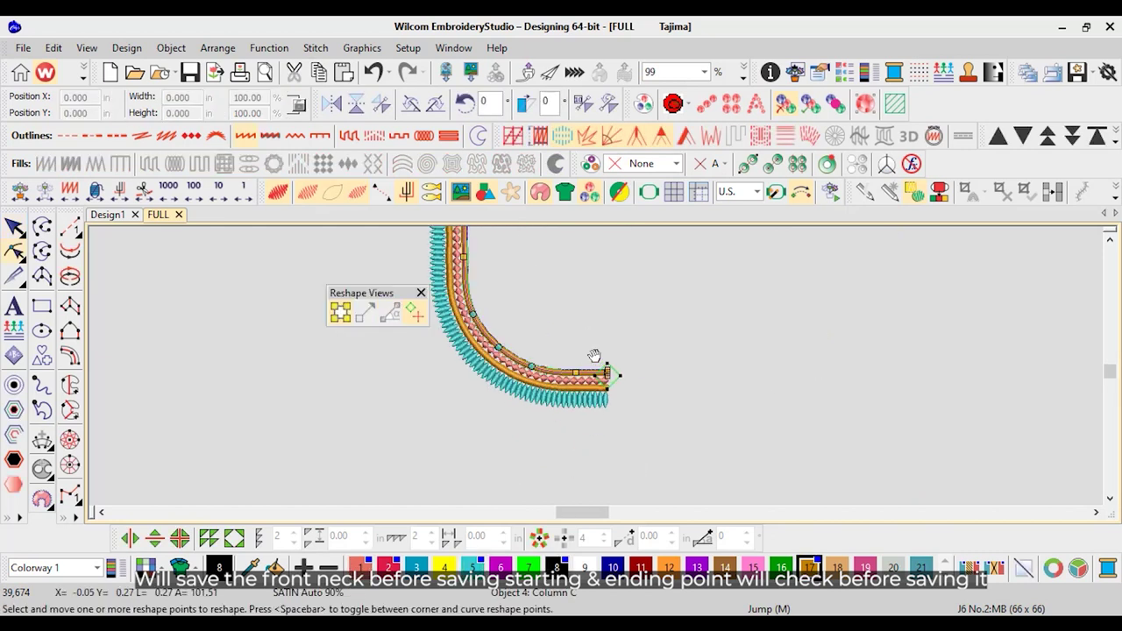
scroll(573, 337, up, 5)
scroll(587, 355, up, 4)
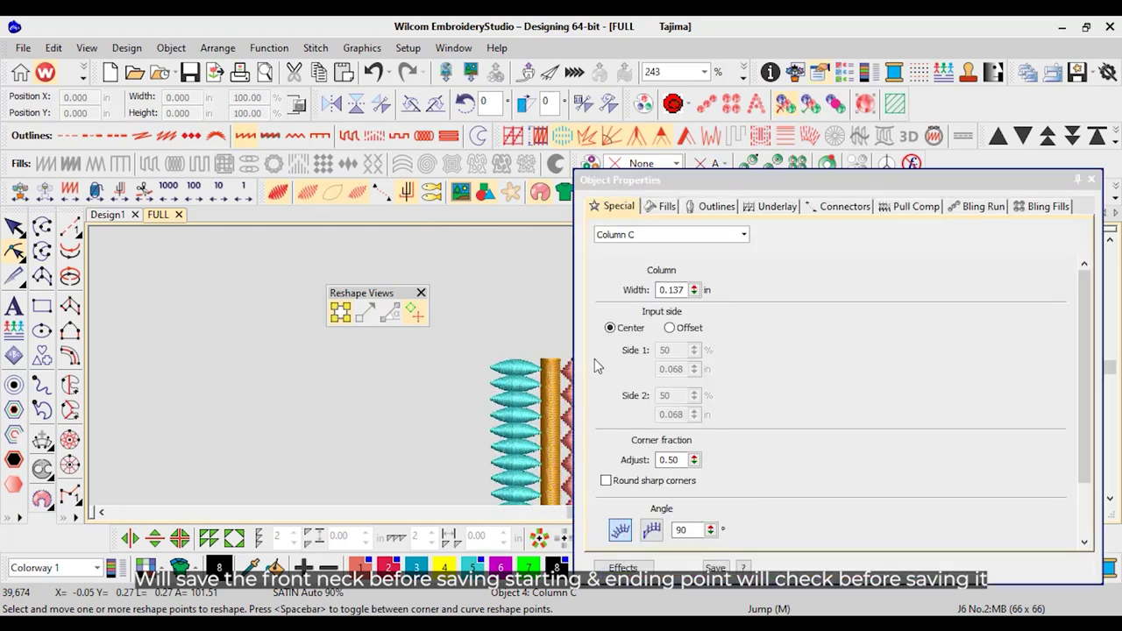
click(1091, 178)
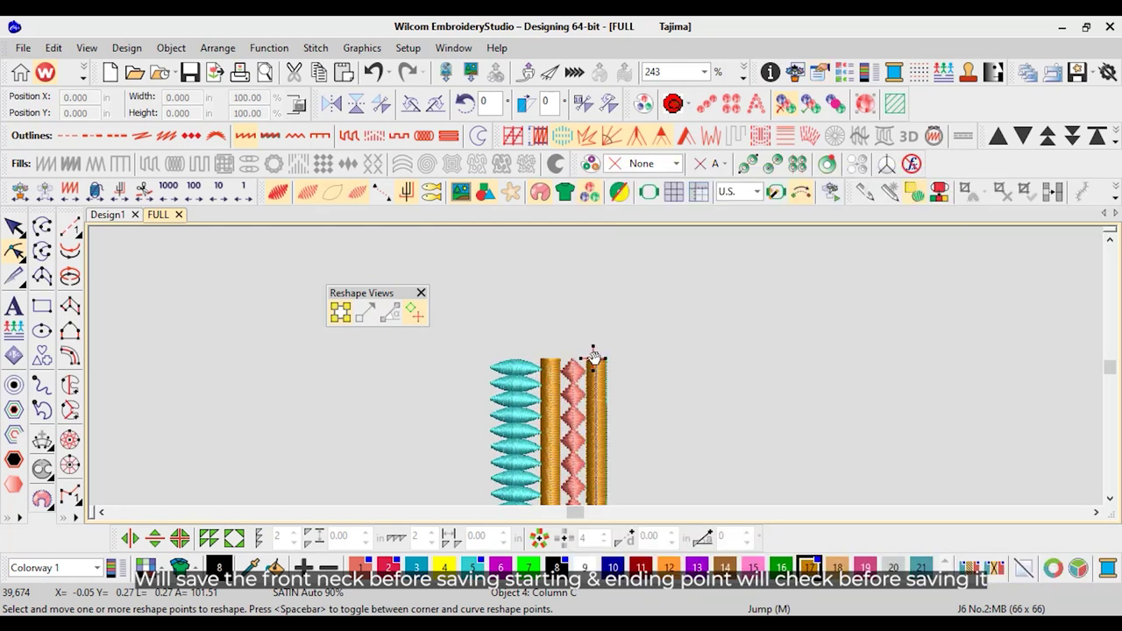
Reshape the outer gold column by shifting its stitch point at the upper end onto the column's centre, and check its lower end
click(556, 384)
drag(535, 359, 550, 359)
click(421, 293)
scroll(683, 466, down, 3)
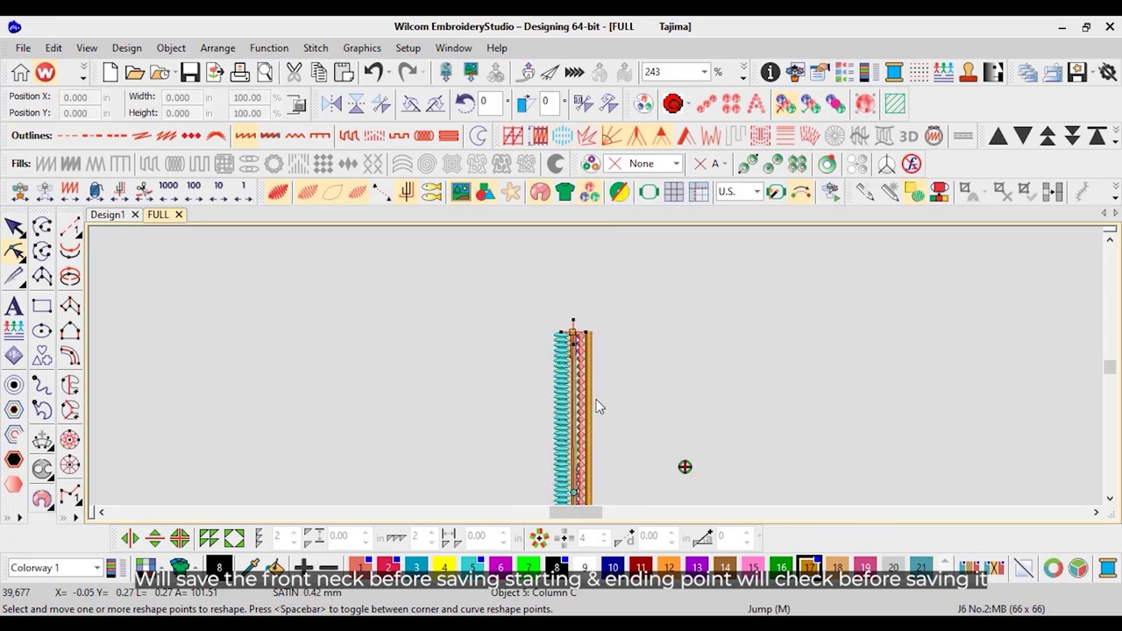
scroll(628, 330, up, 3)
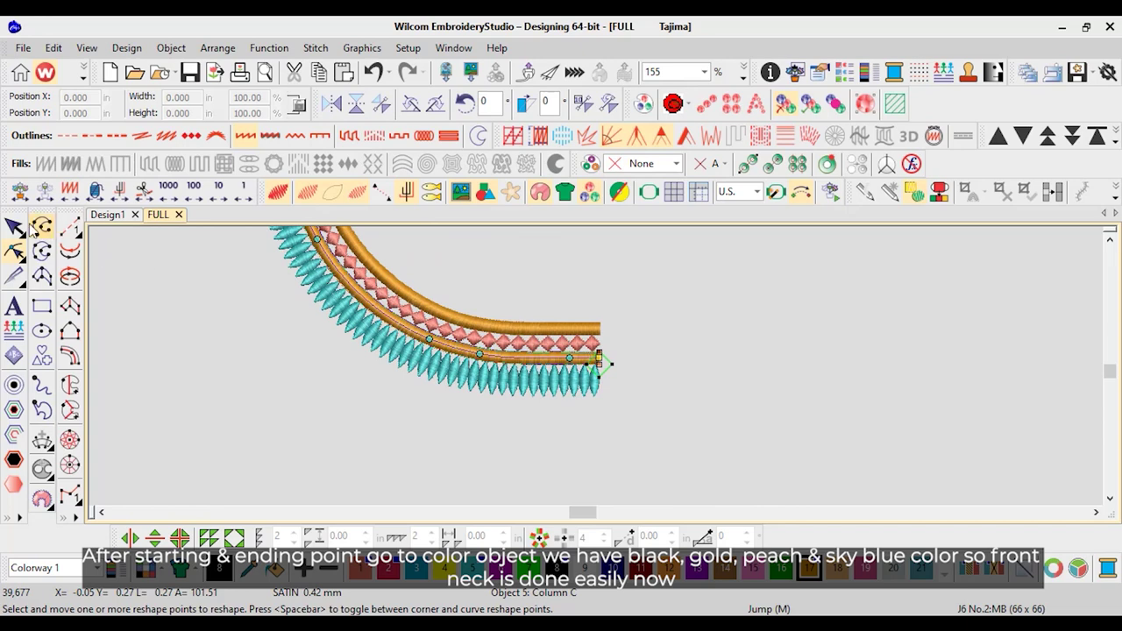
key(Escape)
Review the thread colours and stitch objects of the front neck in the Color-Object List
click(845, 72)
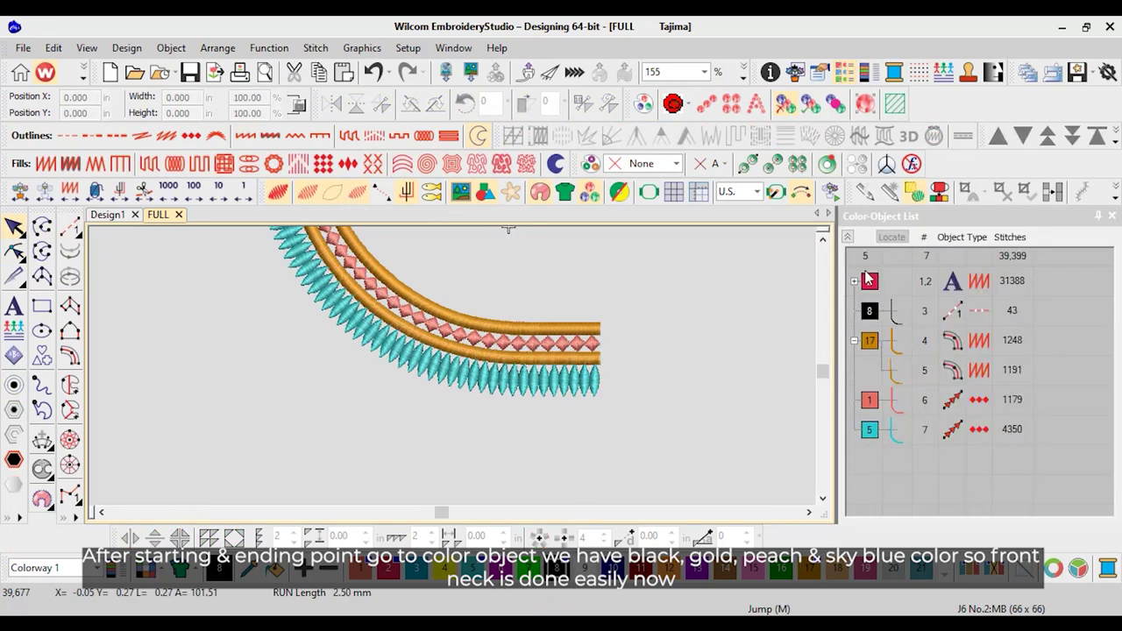
scroll(250, 322, down, 3)
scroll(250, 324, down, 2)
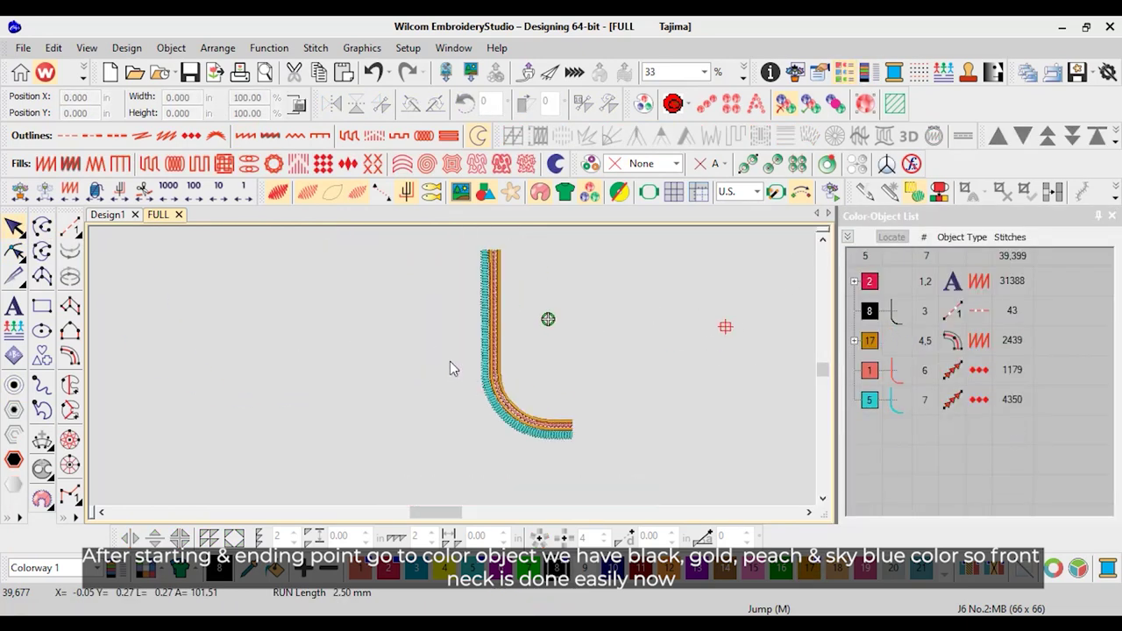
scroll(450, 363, up, 1)
scroll(629, 482, up, 1)
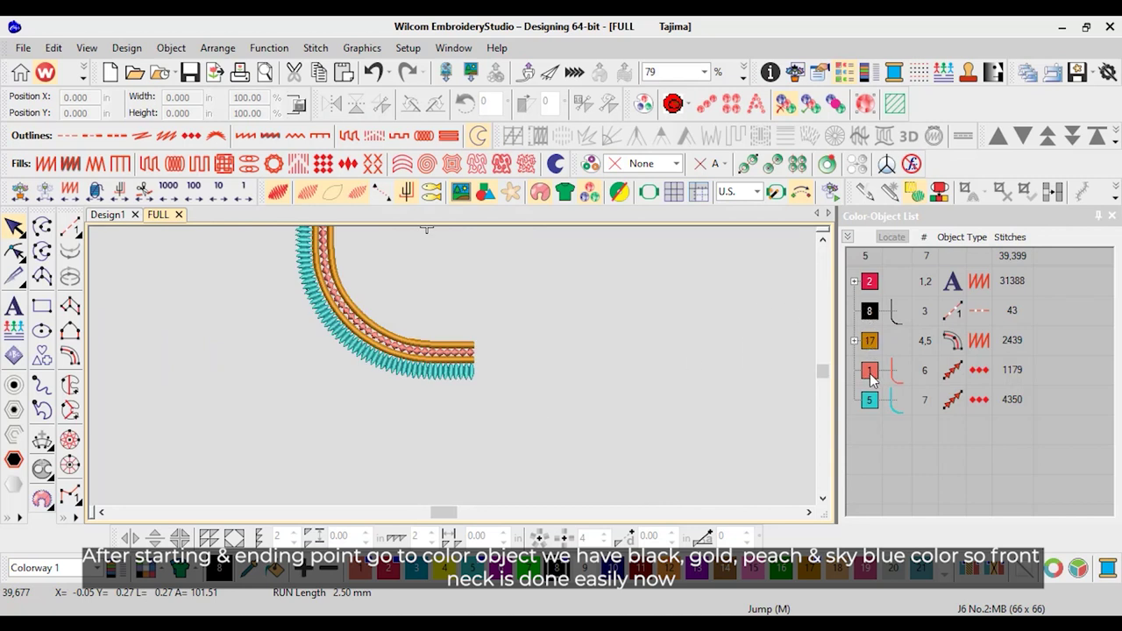
click(1112, 215)
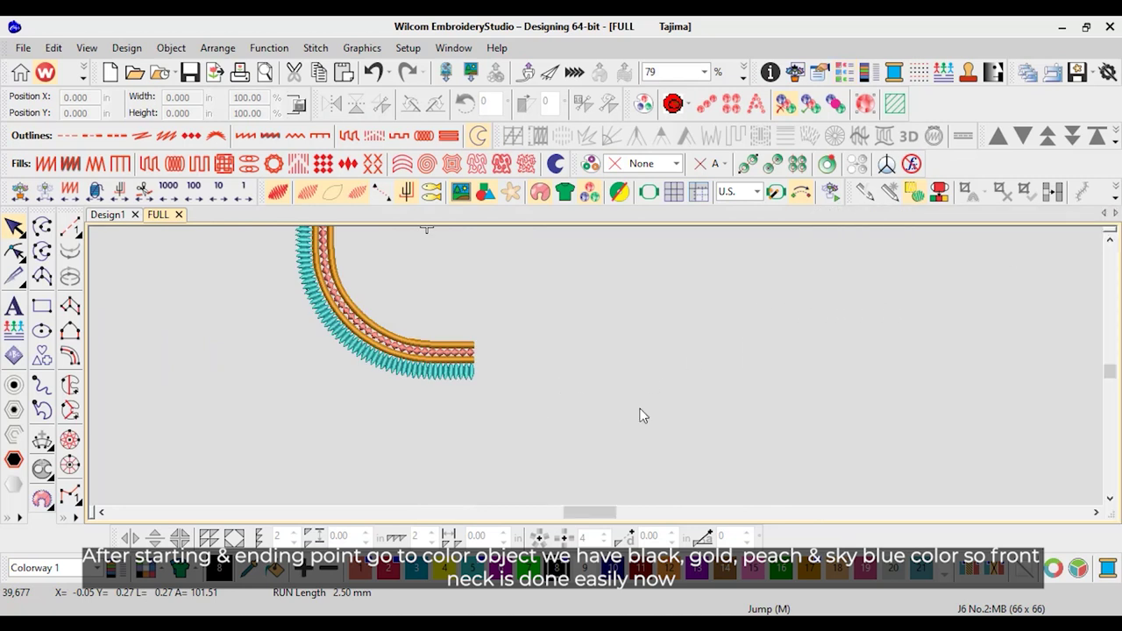
Save the design as an EMB file named "front" in folder 1 of NECK DESIGNS
scroll(636, 399, down, 2)
scroll(531, 383, up, 1)
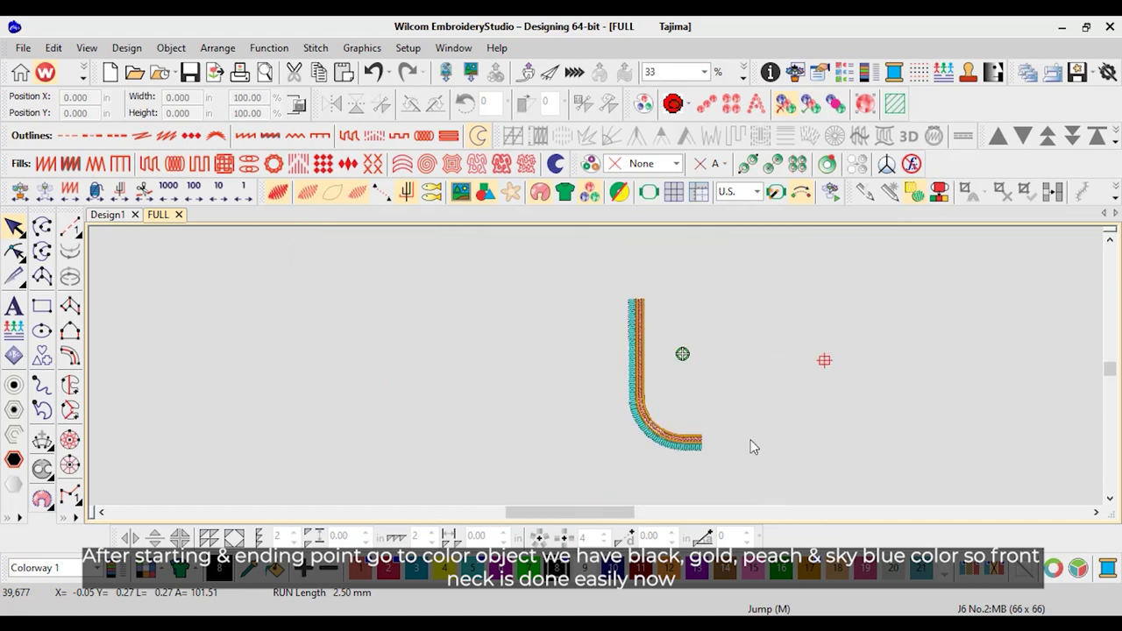
scroll(751, 491, down, 2)
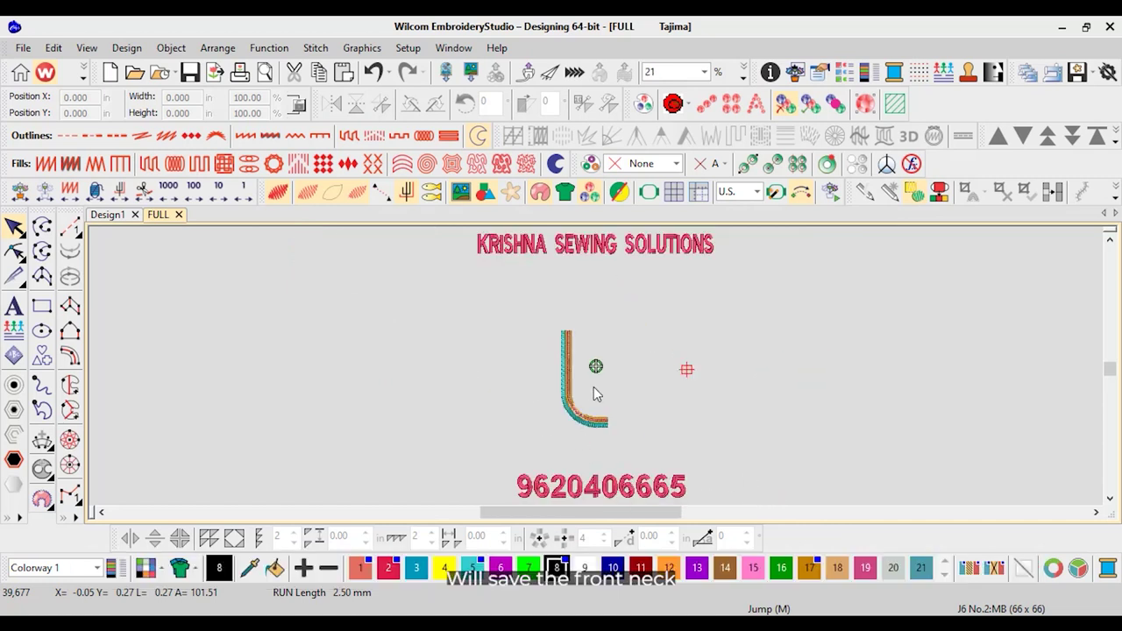
scroll(589, 380, down, 2)
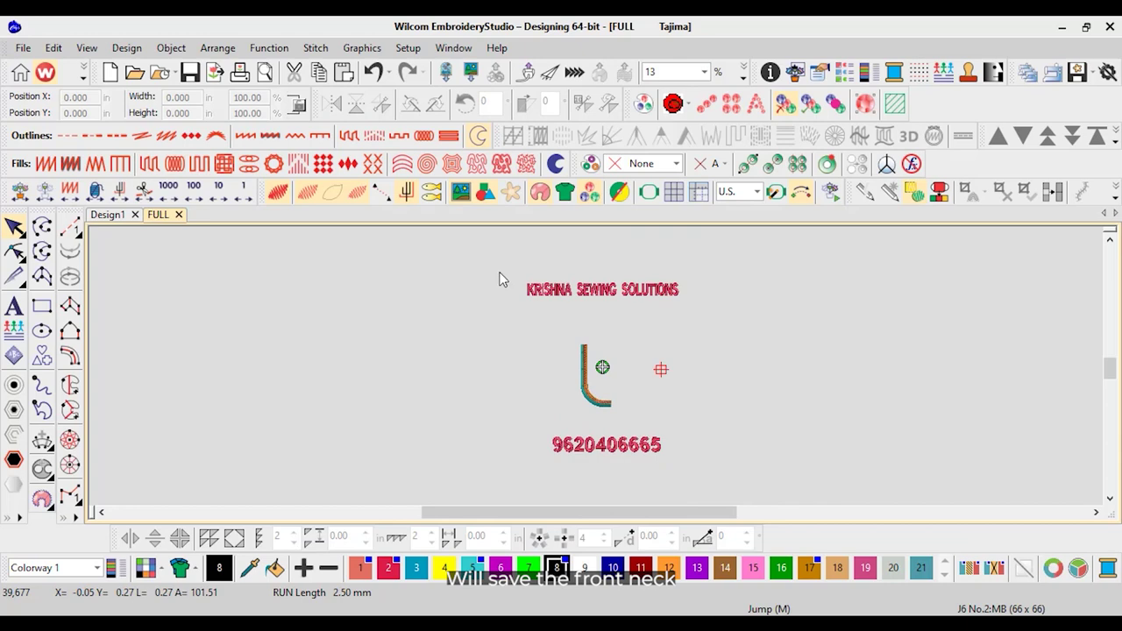
click(23, 47)
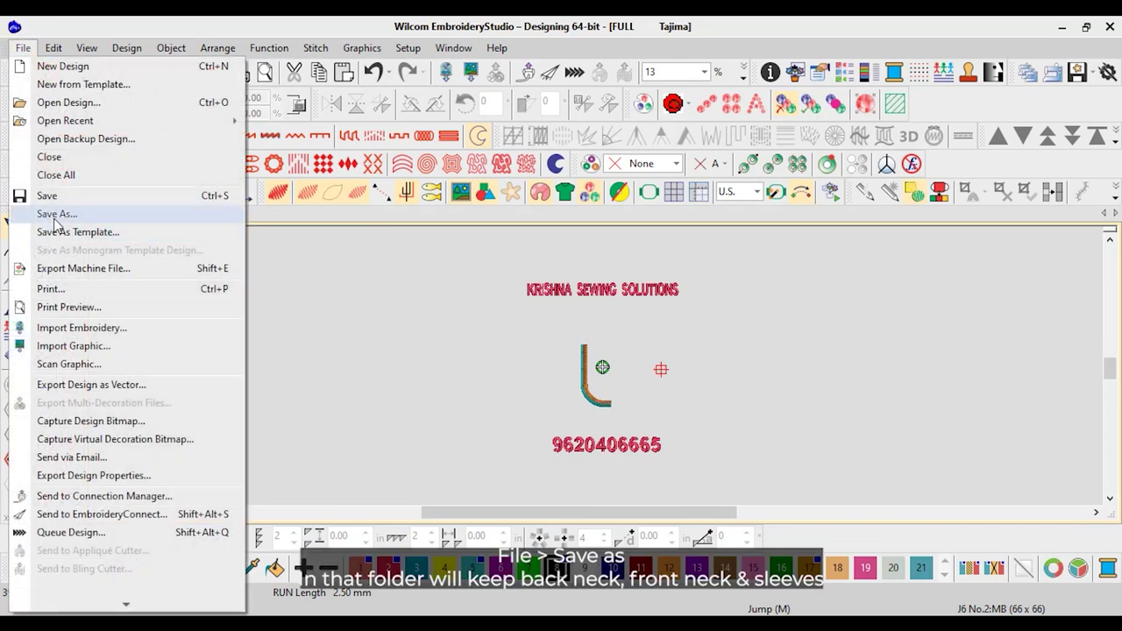
click(55, 216)
double_click(185, 153)
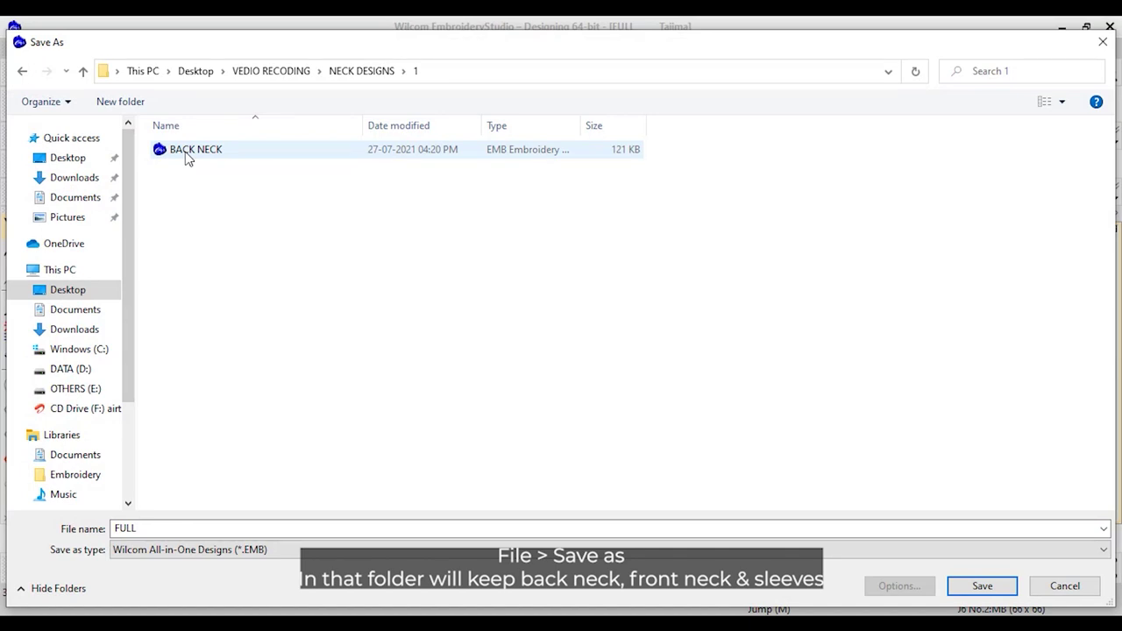
double_click(124, 528)
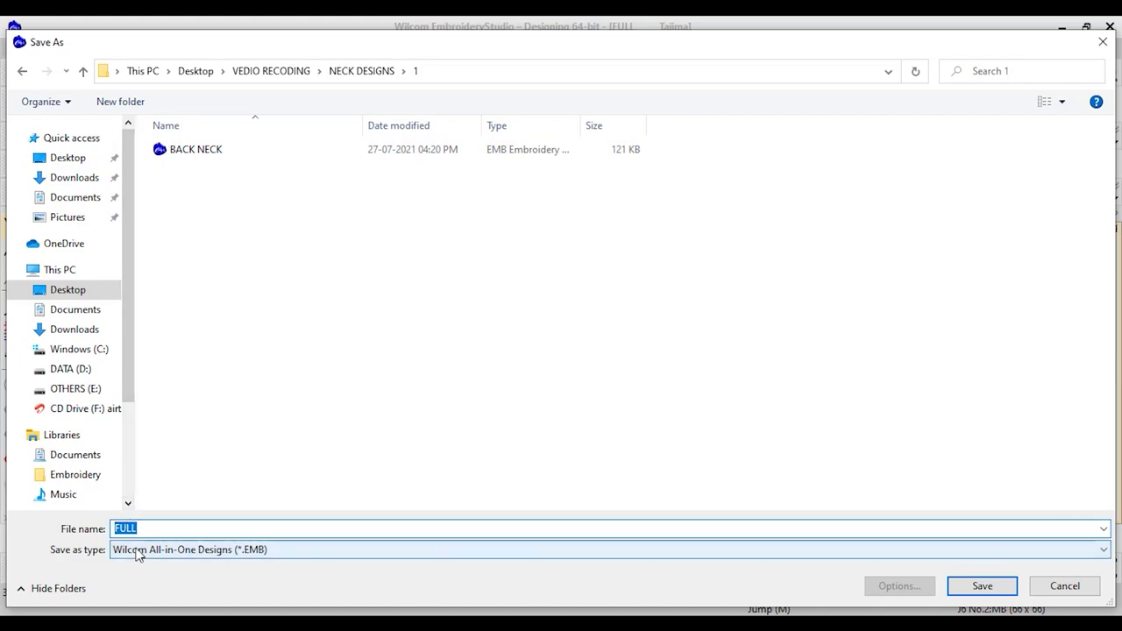
text(front)
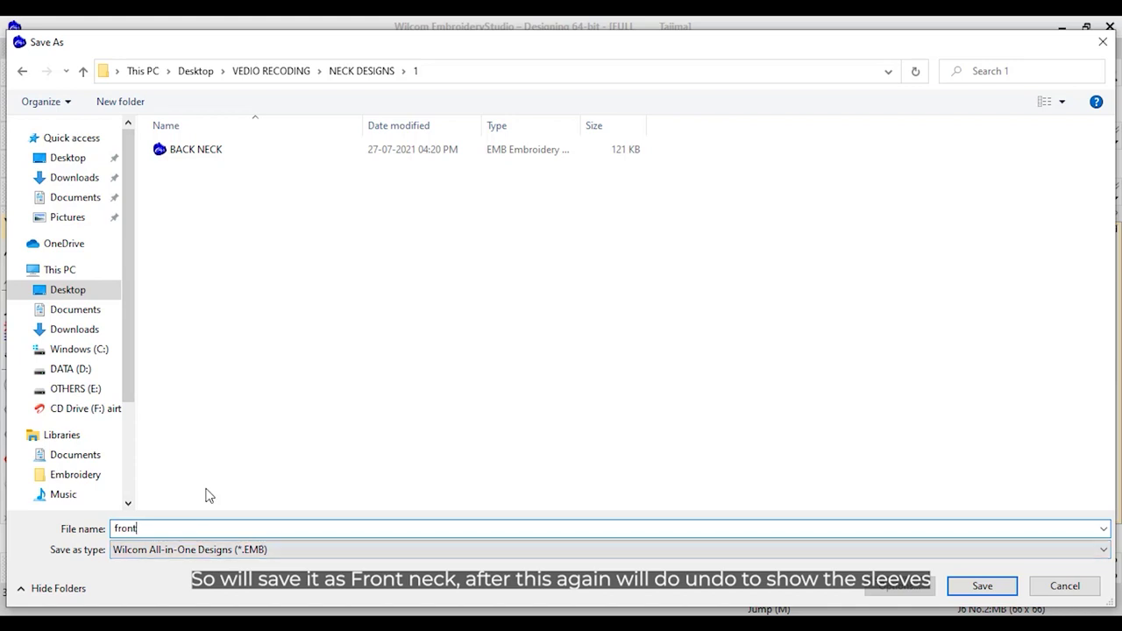
key(Return)
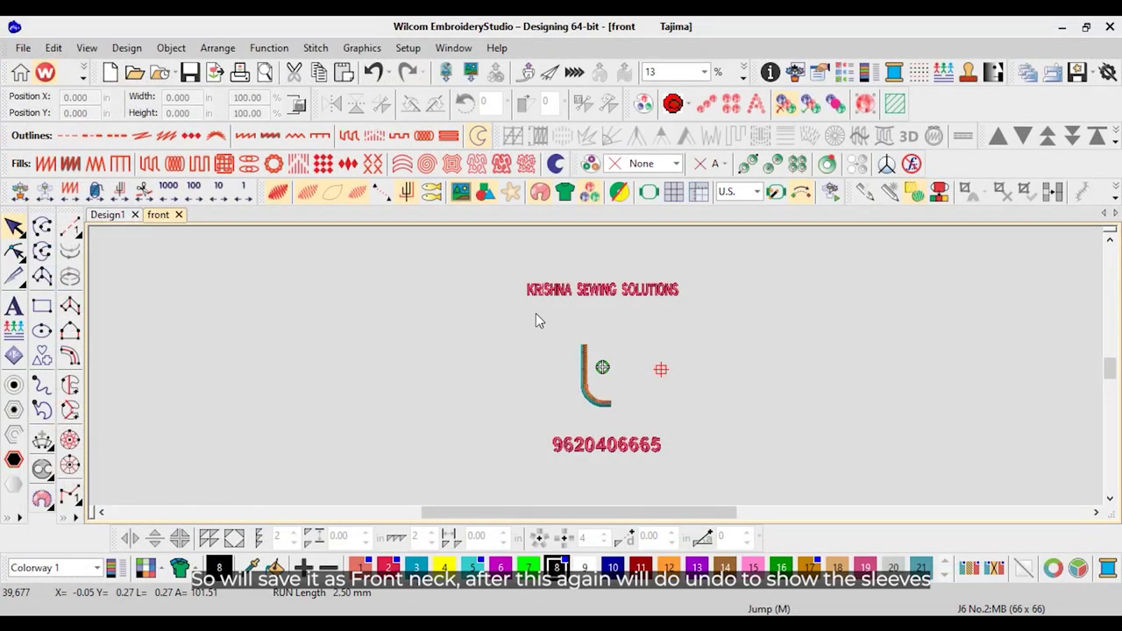
Undo the front-neck edits step by step back to the uncut border with its guide rectangle
scroll(536, 313, up, 3)
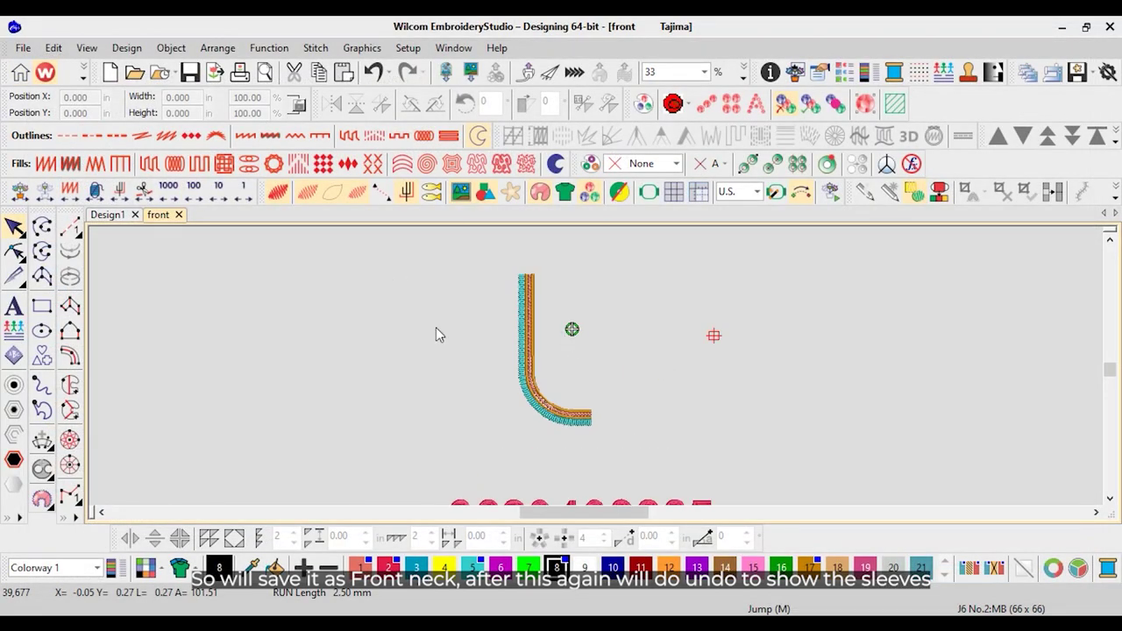
scroll(436, 333, down, 1)
click(376, 73)
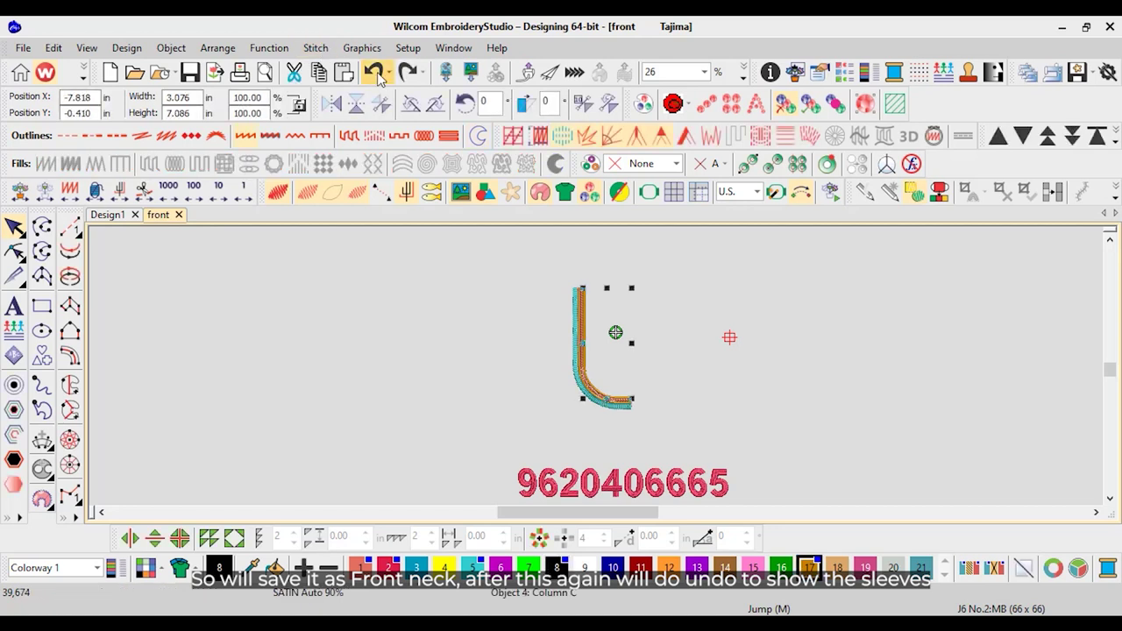
click(378, 75)
click(378, 76)
click(378, 75)
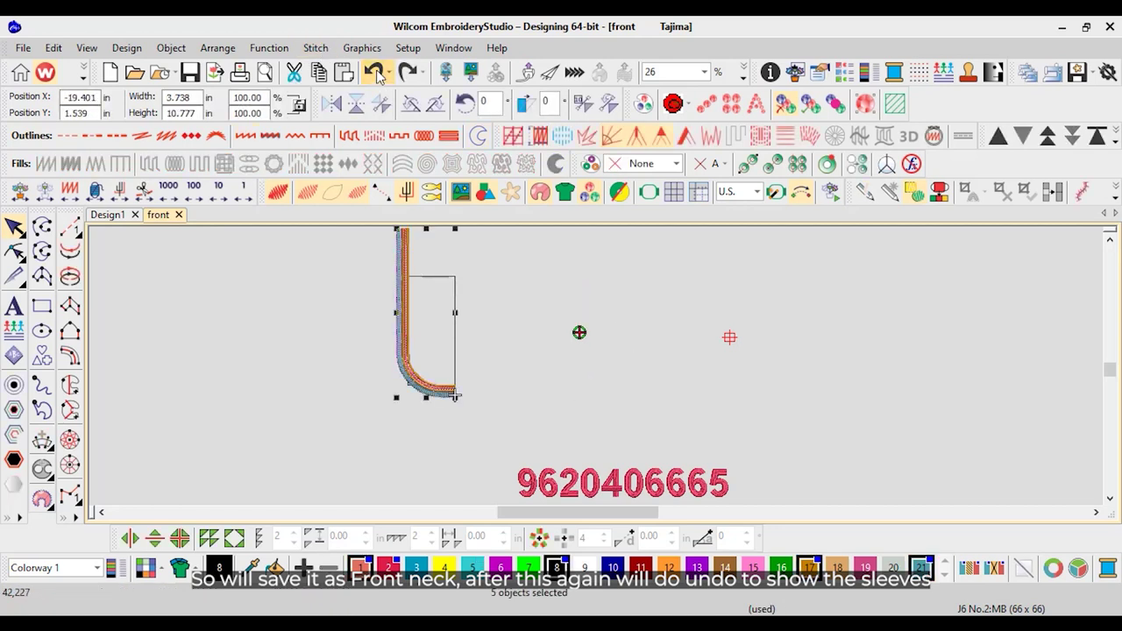
click(376, 72)
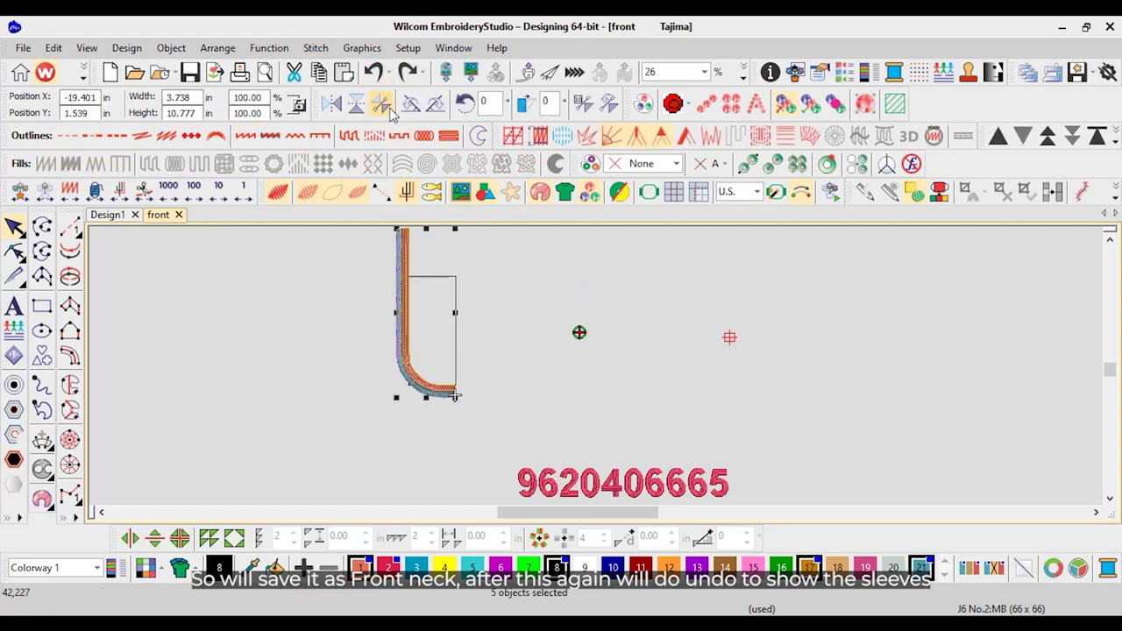
click(377, 73)
Move the guide rectangle about 5.33 in sideways, clear of the border, and inspect the border's straight section
drag(442, 378, 526, 383)
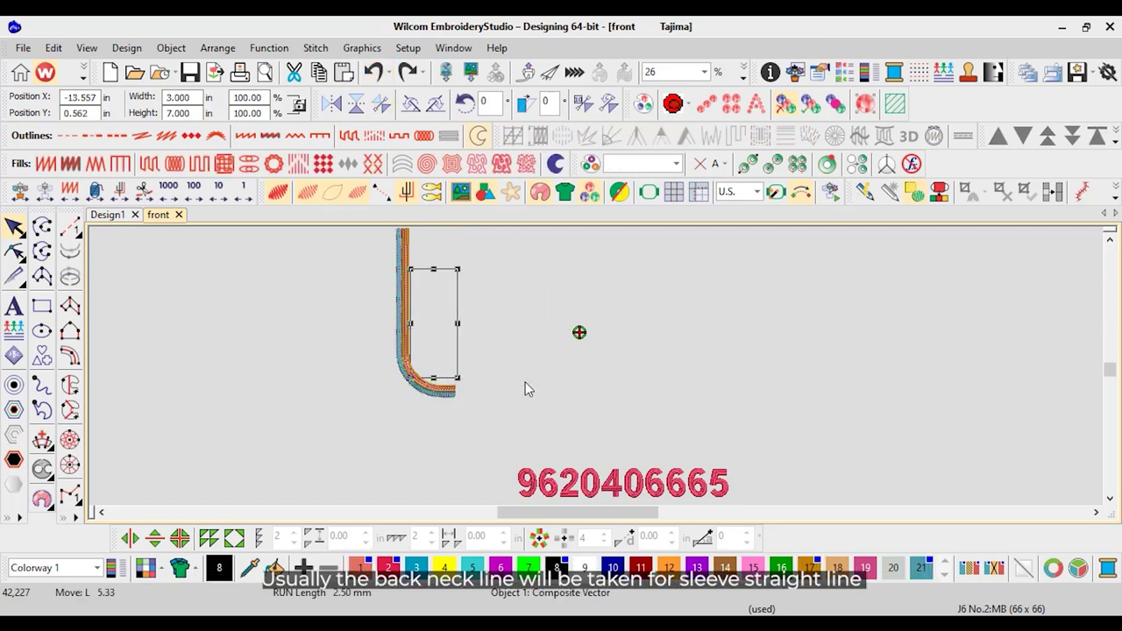
scroll(462, 348, up, 2)
scroll(596, 367, down, 2)
click(597, 372)
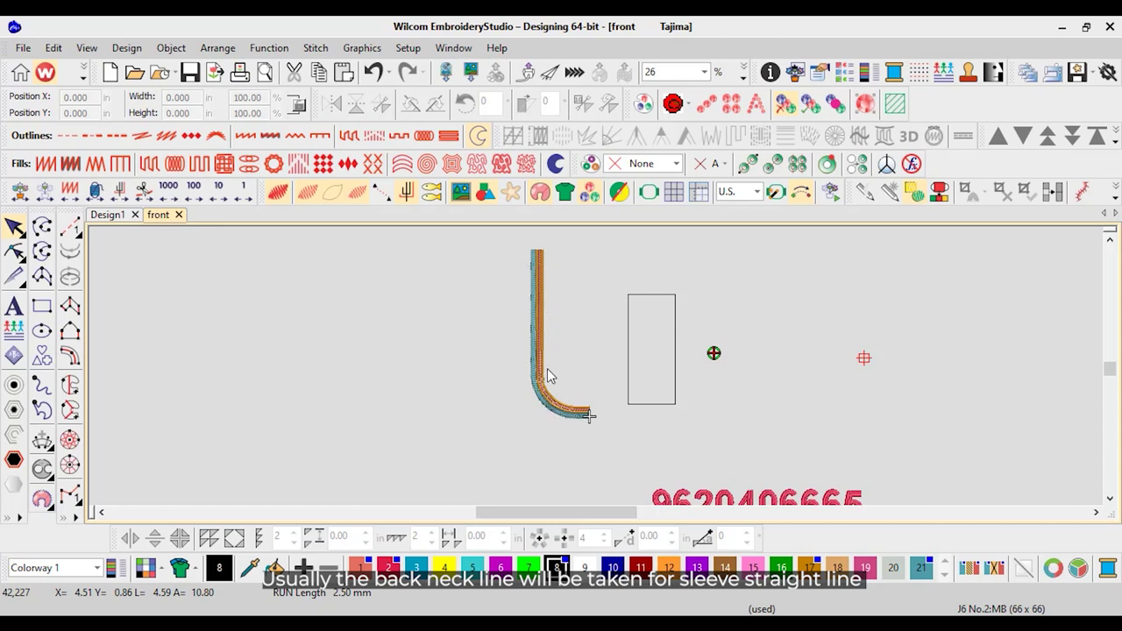
scroll(538, 350, up, 5)
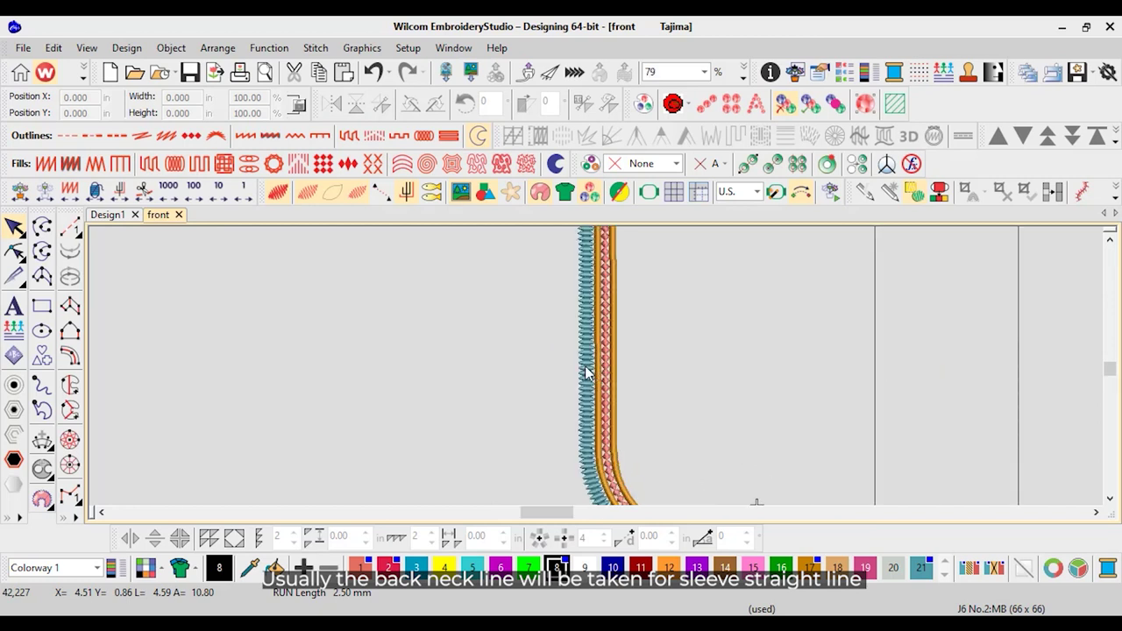
scroll(599, 368, down, 3)
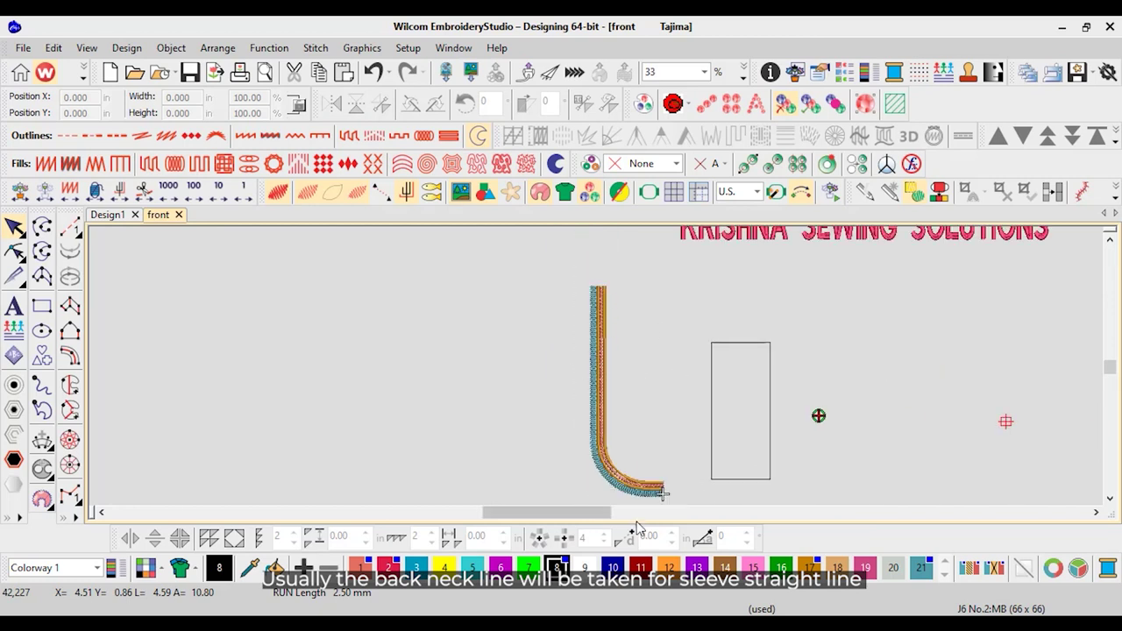
Set the guide rectangle's height to 10 in
click(726, 348)
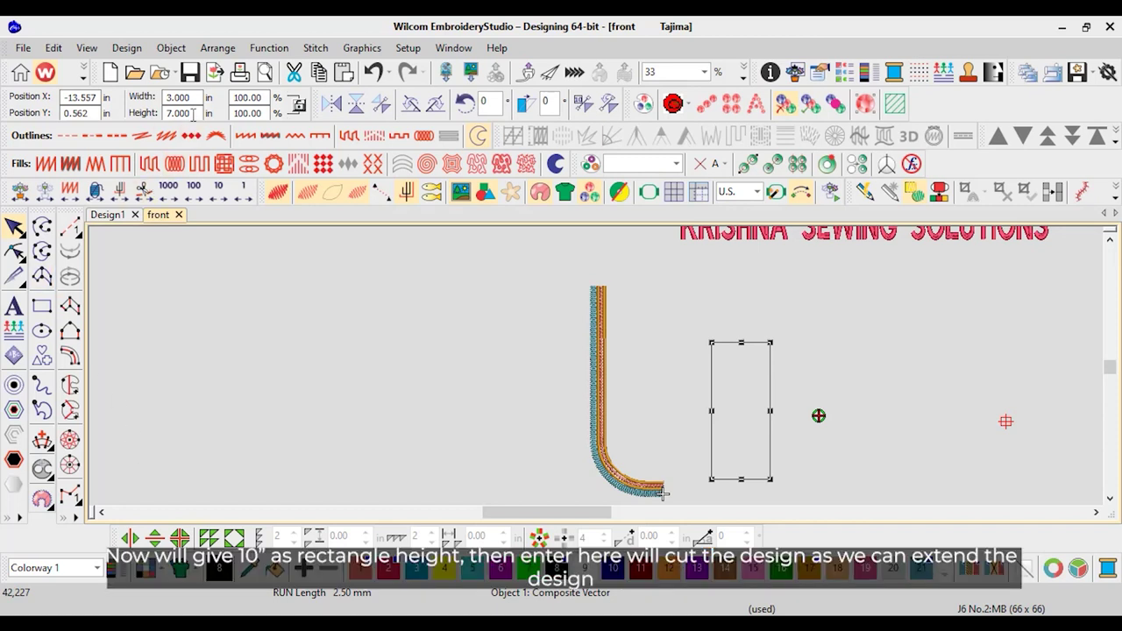
drag(189, 115, 114, 115)
text(10)
key(Return)
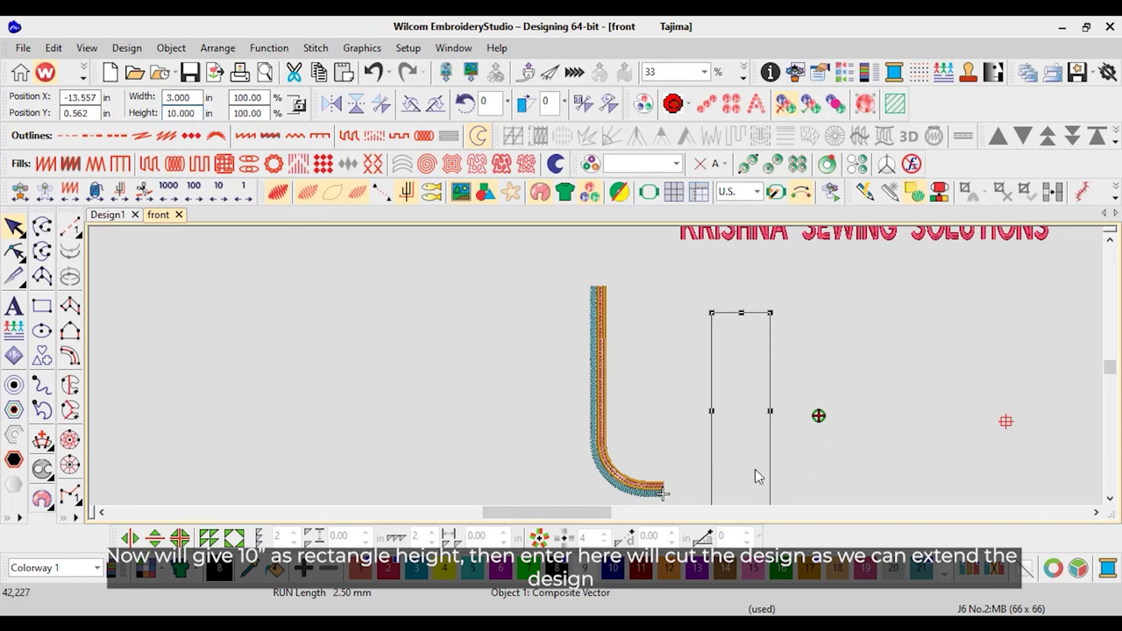
Move the 10 in high rectangle over the border's straight section, with its lower edge just above the start of the curve
scroll(755, 470, down, 2)
scroll(599, 348, up, 1)
drag(641, 456, 529, 397)
click(674, 397)
scroll(497, 435, up, 5)
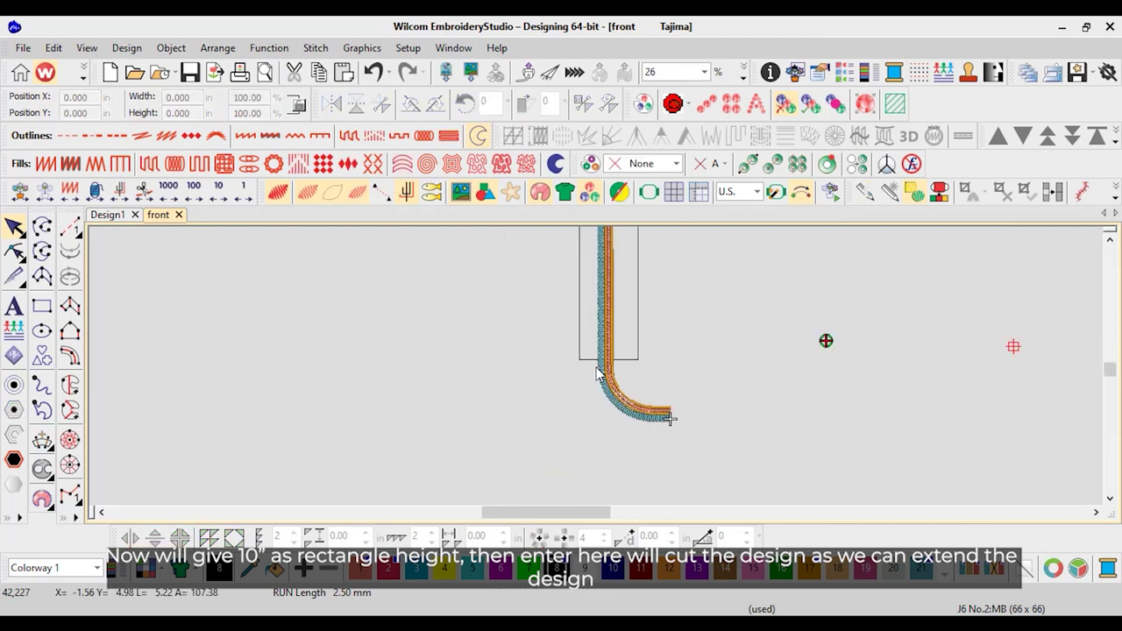
scroll(596, 369, up, 3)
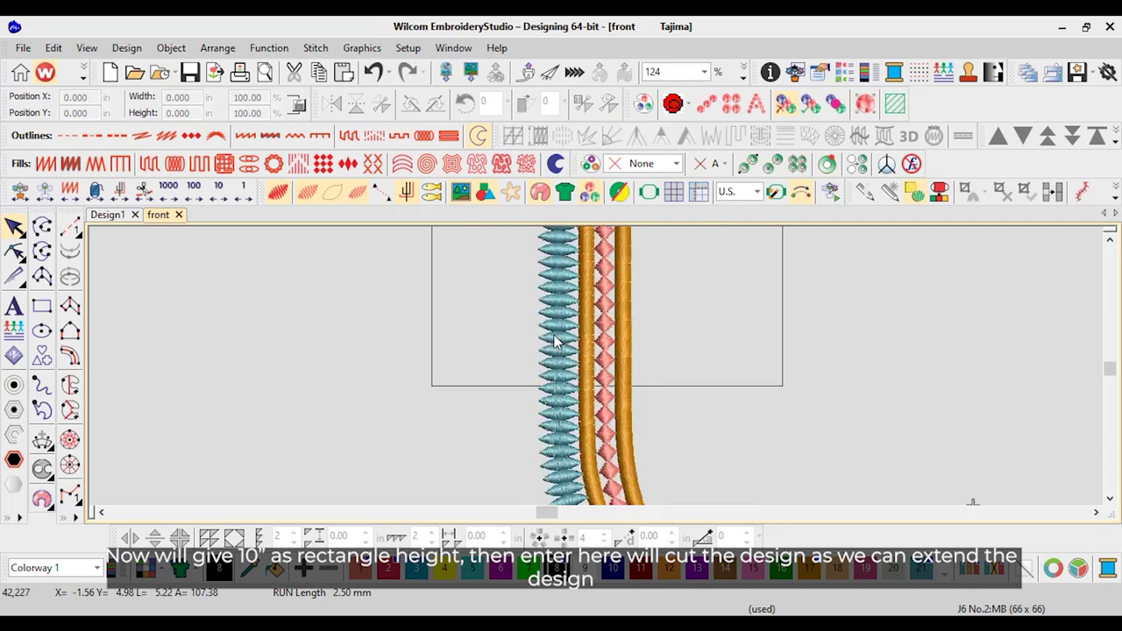
scroll(596, 372, down, 2)
scroll(596, 367, down, 3)
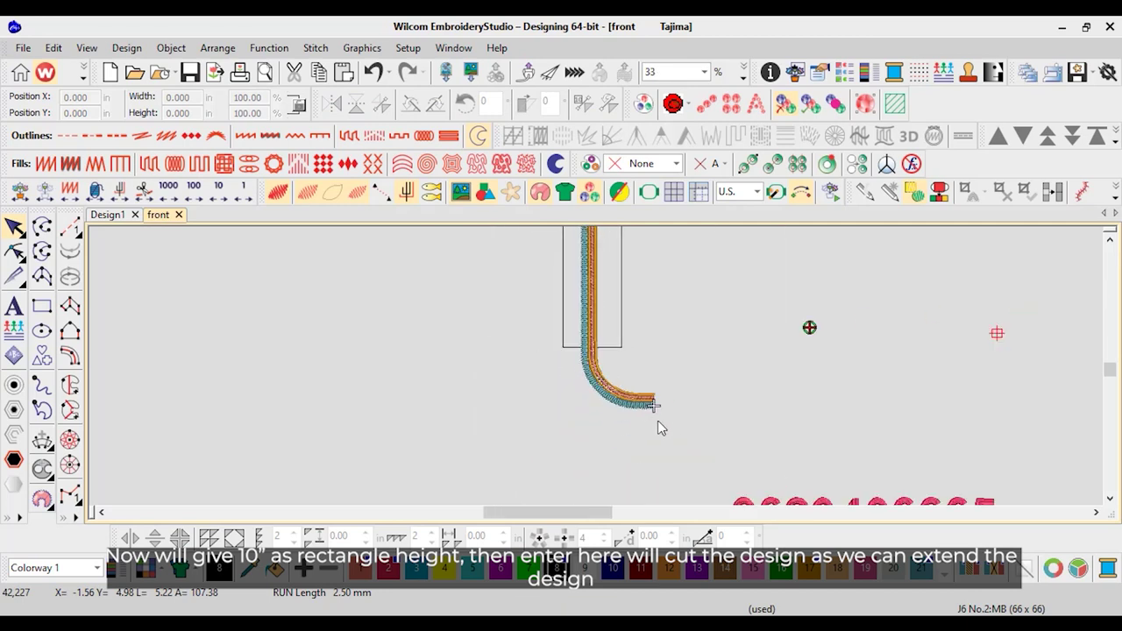
Cut all the border's stitch lines with the Knife along the lower edge of the 10 in guide rectangle
drag(684, 426, 586, 277)
scroll(596, 482, up, 10)
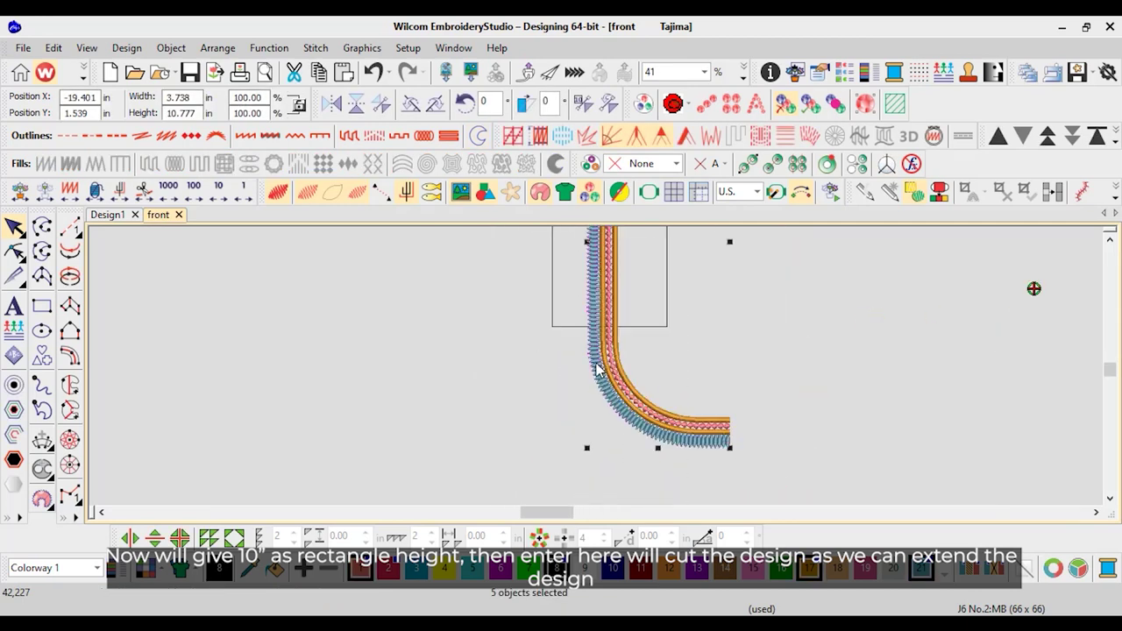
click(14, 275)
click(479, 342)
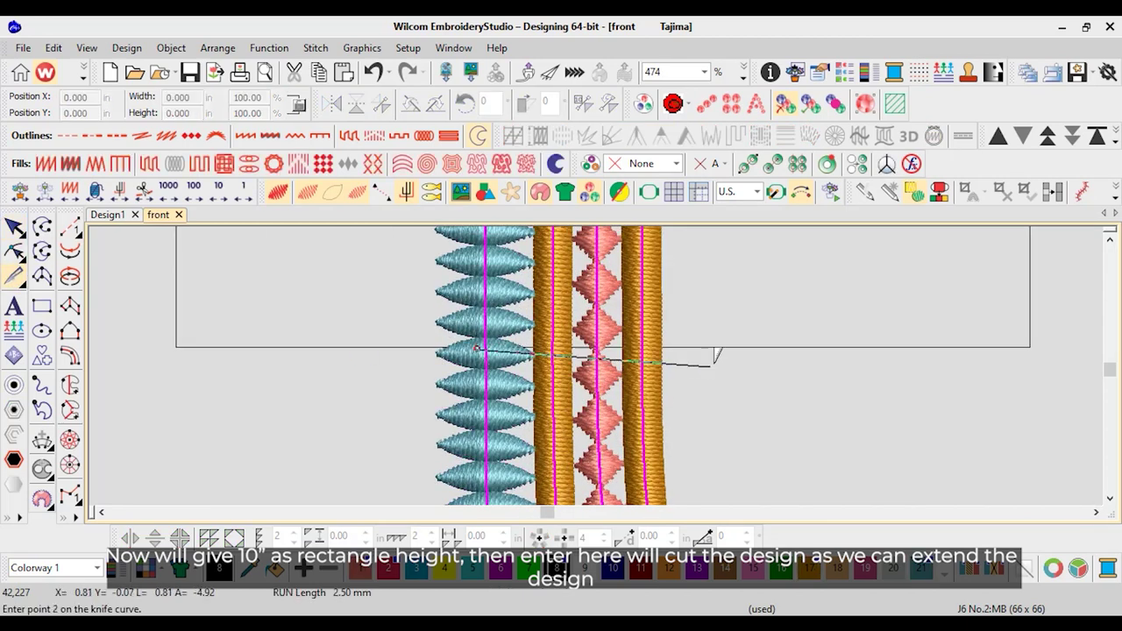
click(726, 340)
key(Return)
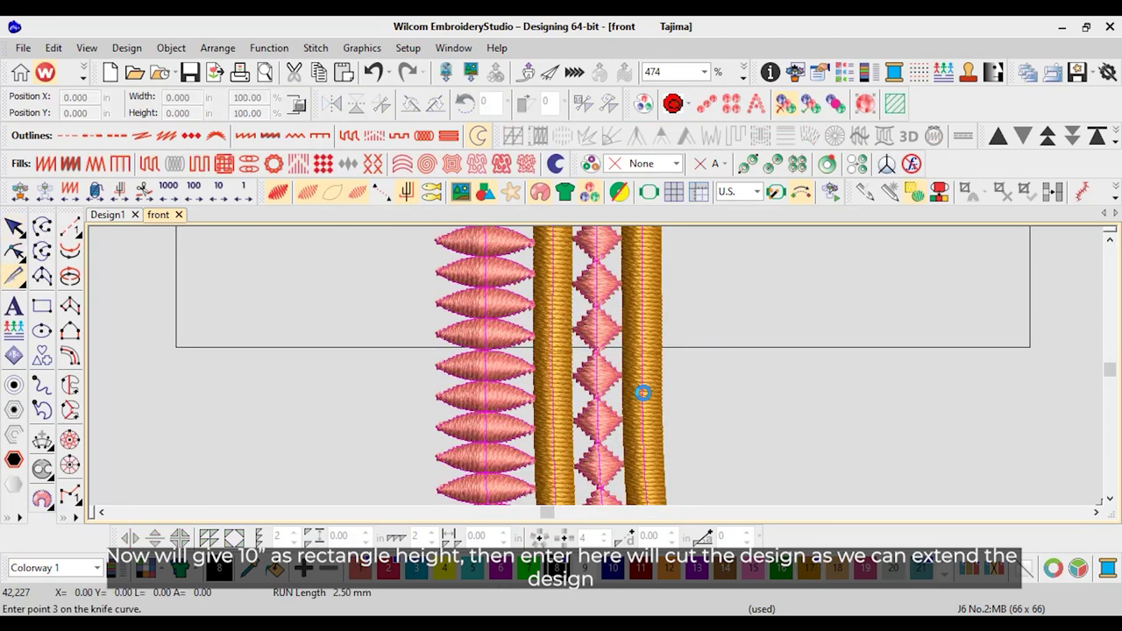
Delete the curved border section below the guide rectangle
scroll(603, 379, down, 8)
drag(798, 480, 670, 425)
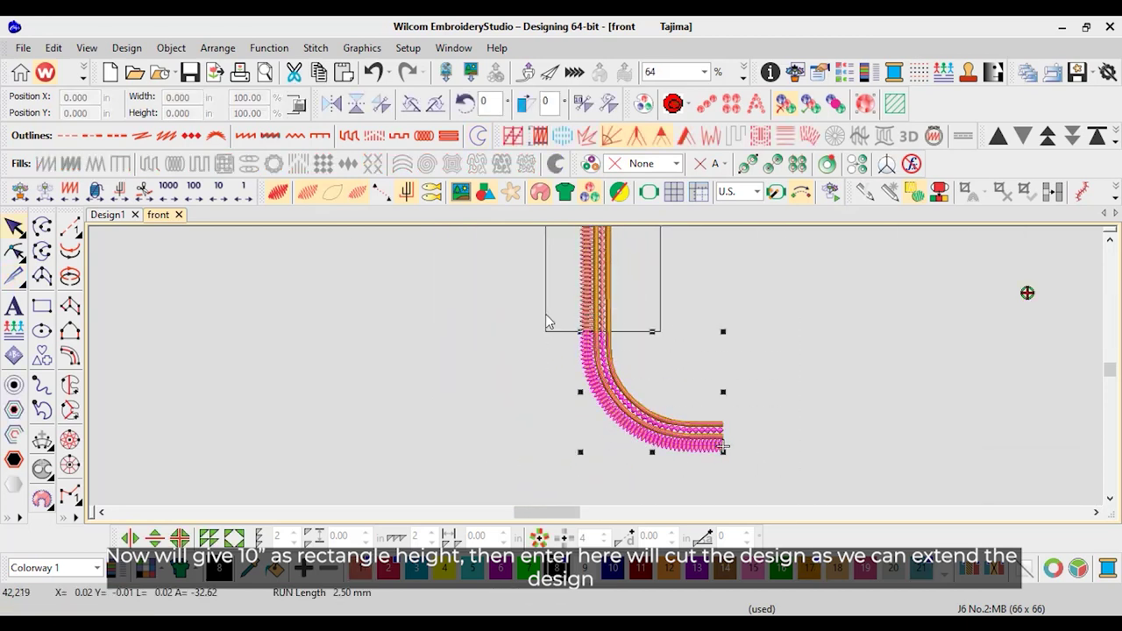
key(Delete)
Recolor the border's wide leaf-shaped motif run with color 5
click(589, 314)
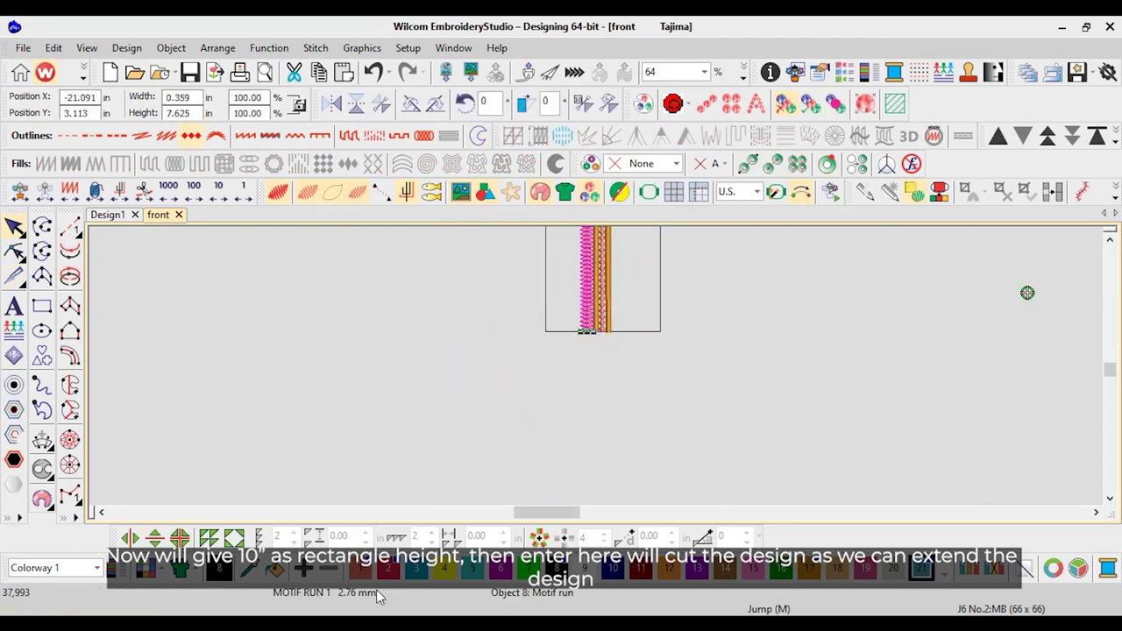
click(498, 566)
click(897, 390)
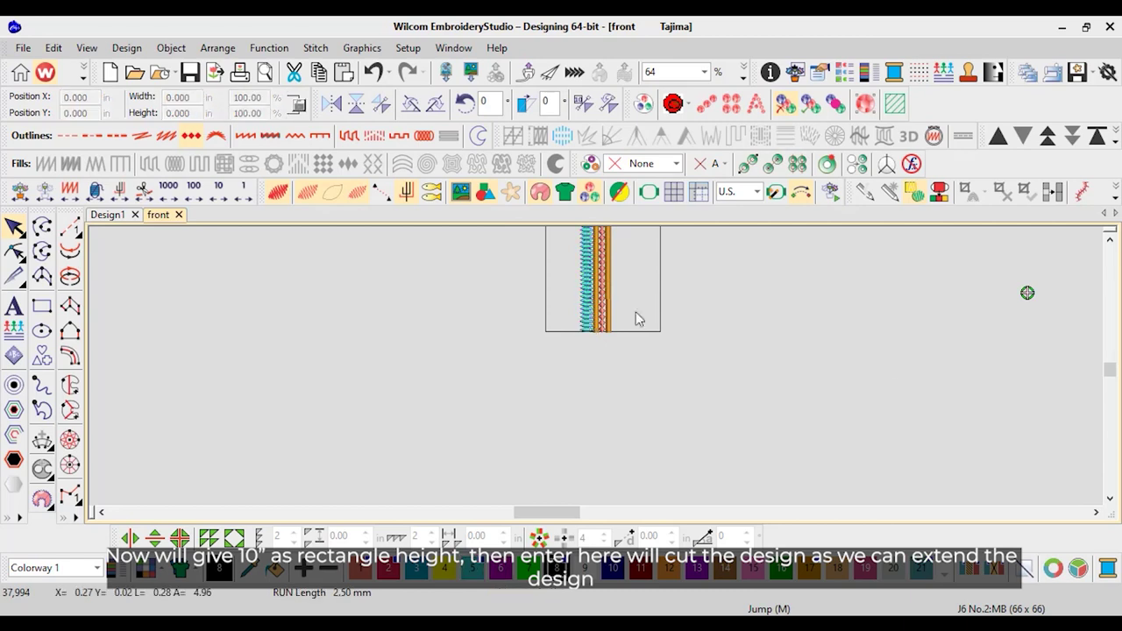
Try to stretch the outer gold satin column upward as a whole to a height of about 8 in
scroll(616, 314, up, 4)
scroll(628, 364, down, 4)
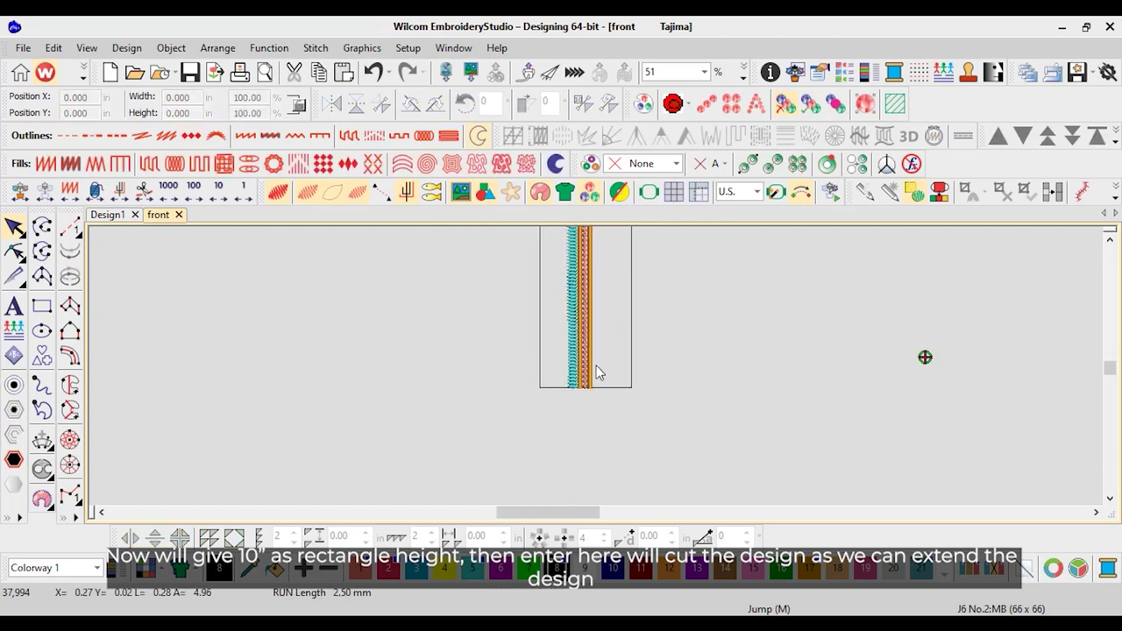
scroll(608, 346, up, 2)
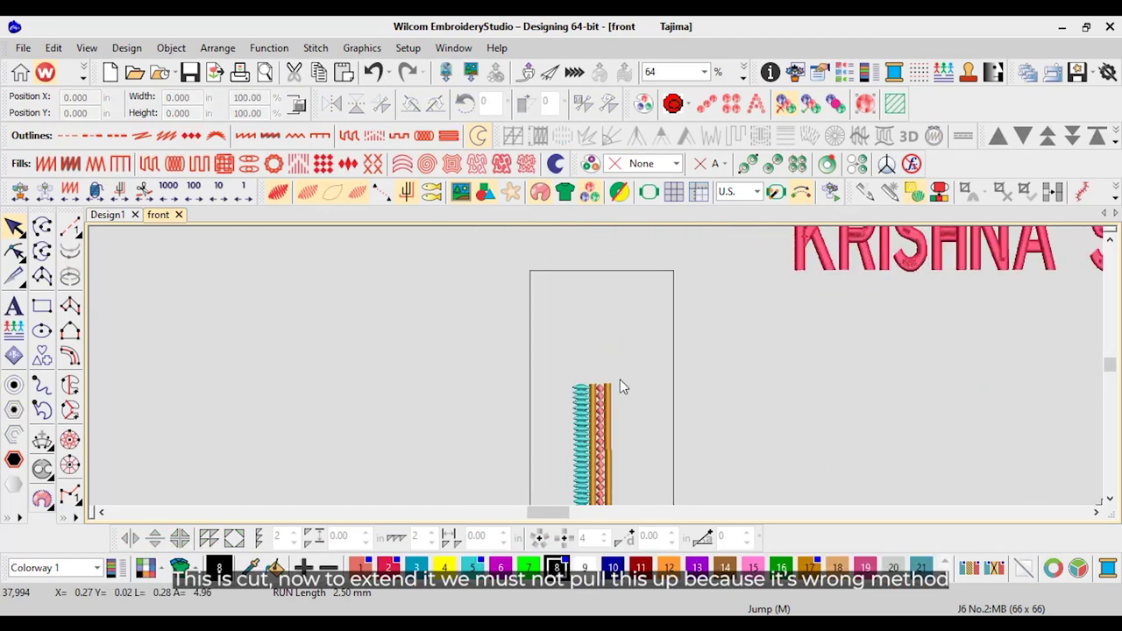
scroll(620, 379, up, 3)
click(579, 386)
drag(578, 376, 577, 347)
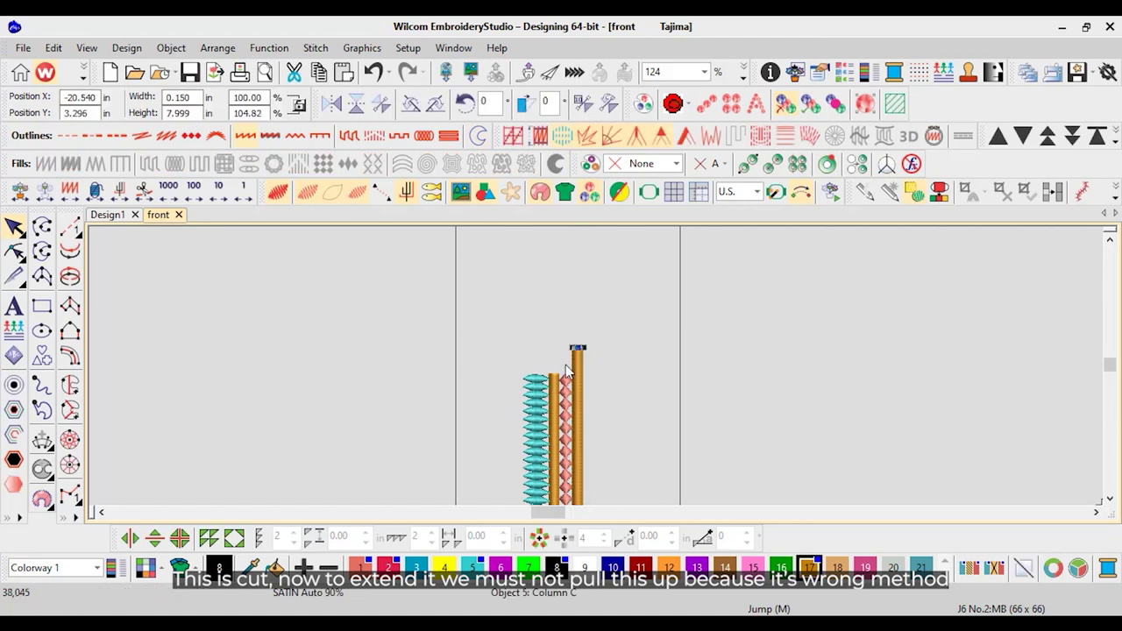
click(373, 72)
Reshape the outer gold satin column by moving its upper end node up to the guide rectangle's upper edge
scroll(596, 368, up, 3)
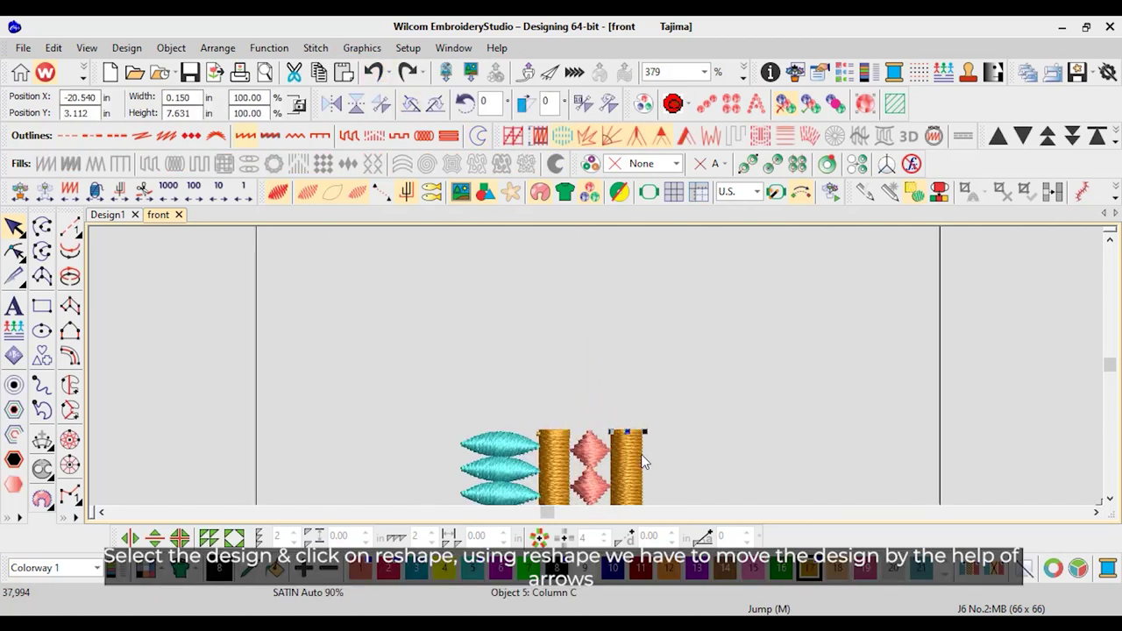
click(16, 252)
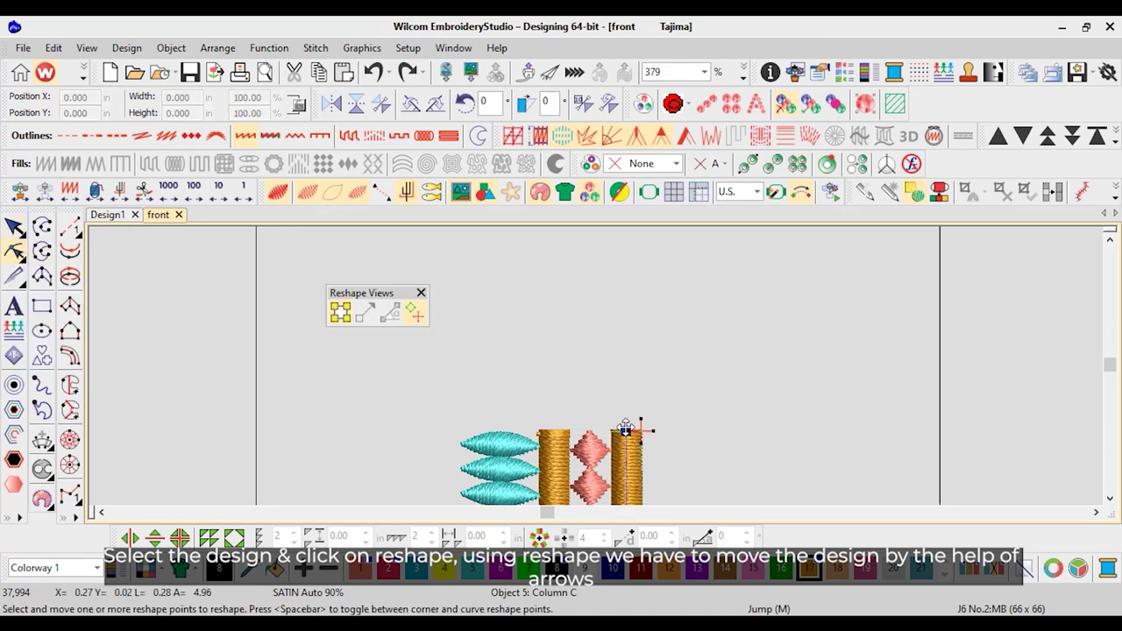
scroll(602, 364, down, 2)
scroll(602, 363, up, 3)
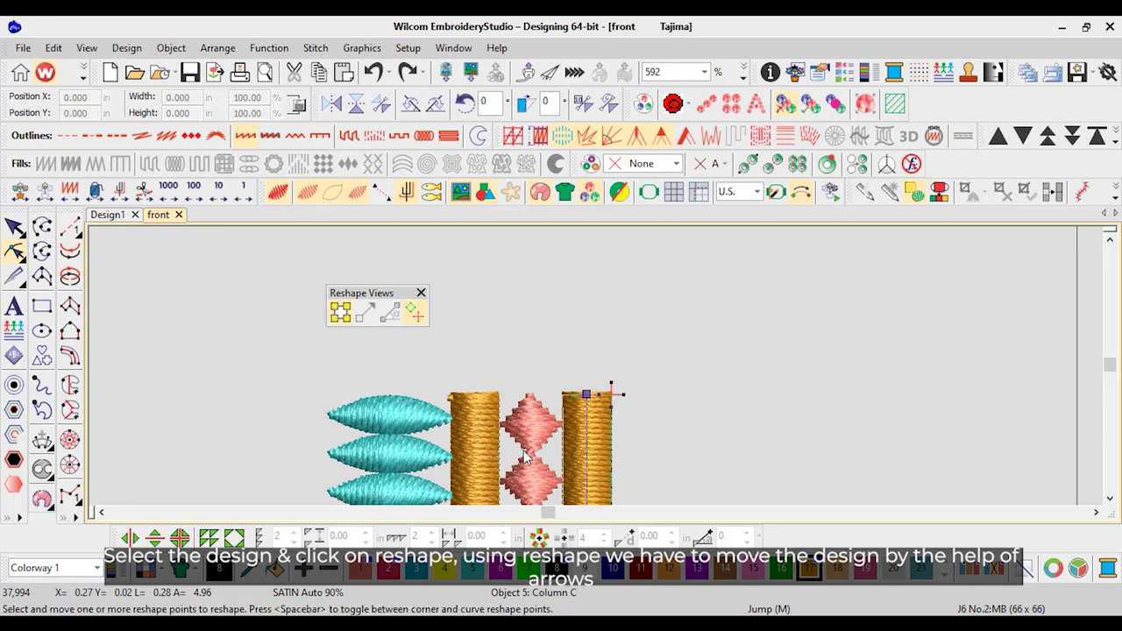
scroll(596, 361, down, 10)
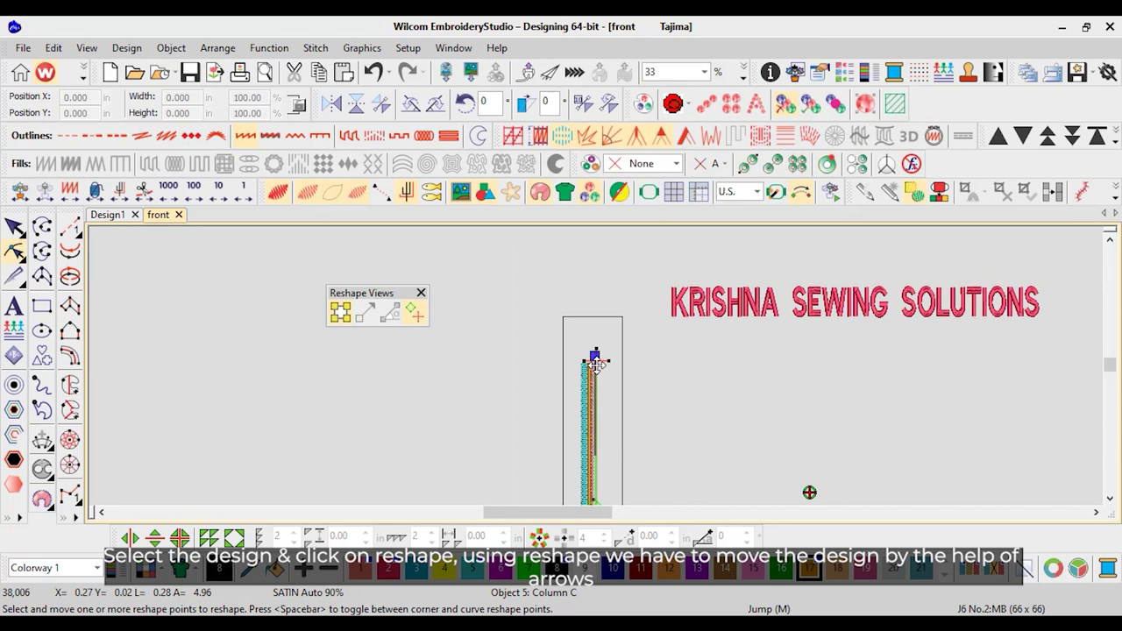
key(Up)
key(Up)
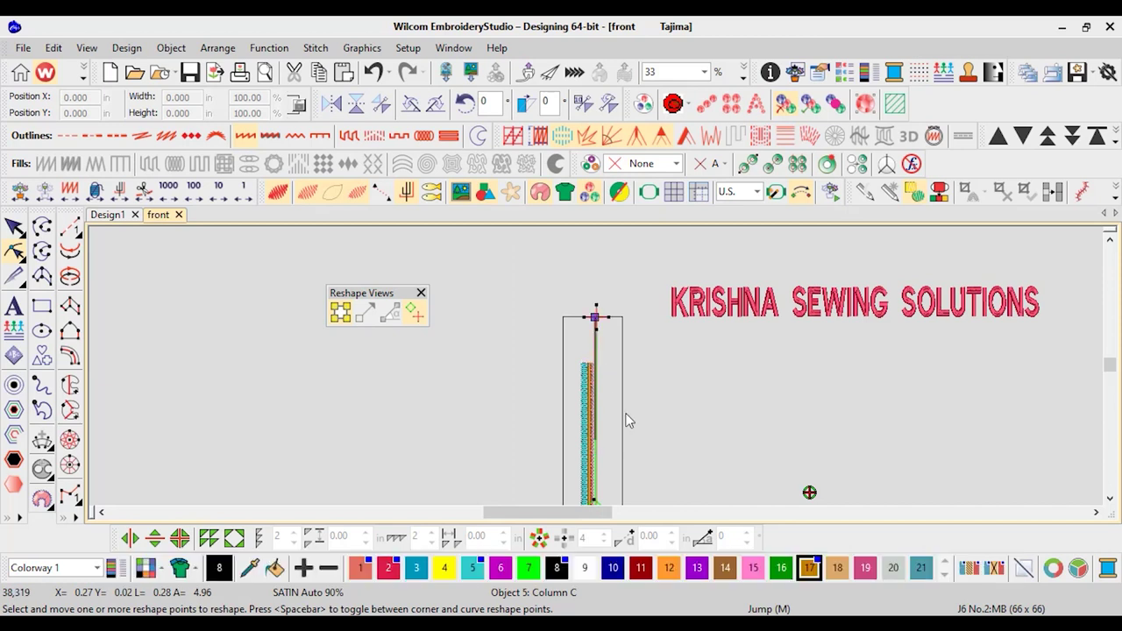
scroll(644, 387, up, 6)
scroll(552, 359, up, 5)
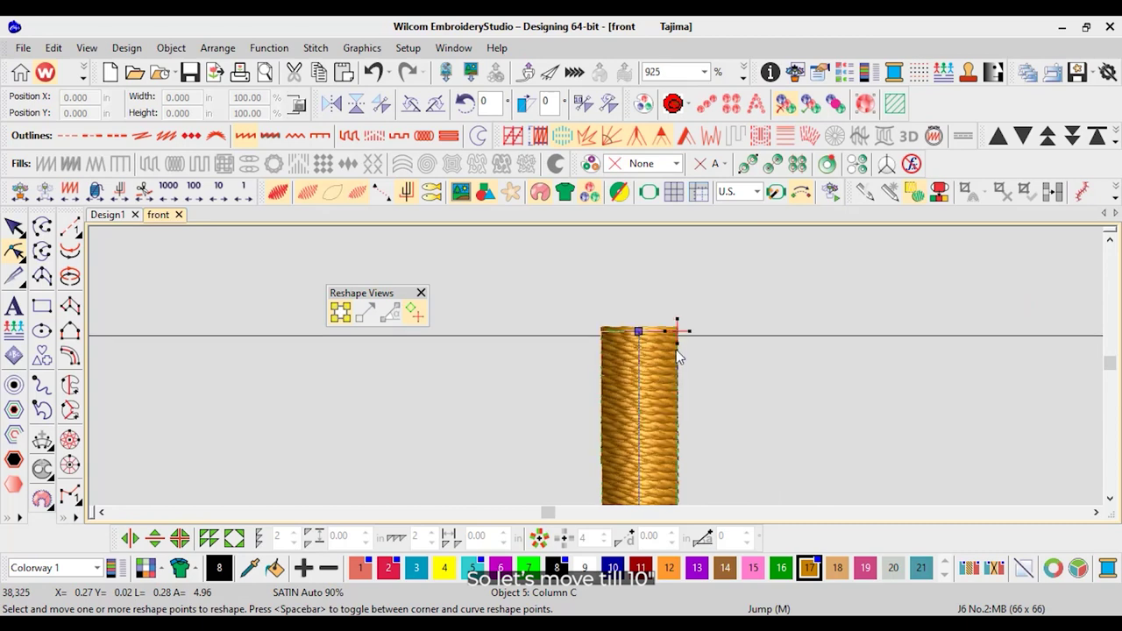
scroll(605, 390, down, 4)
scroll(591, 376, up, 2)
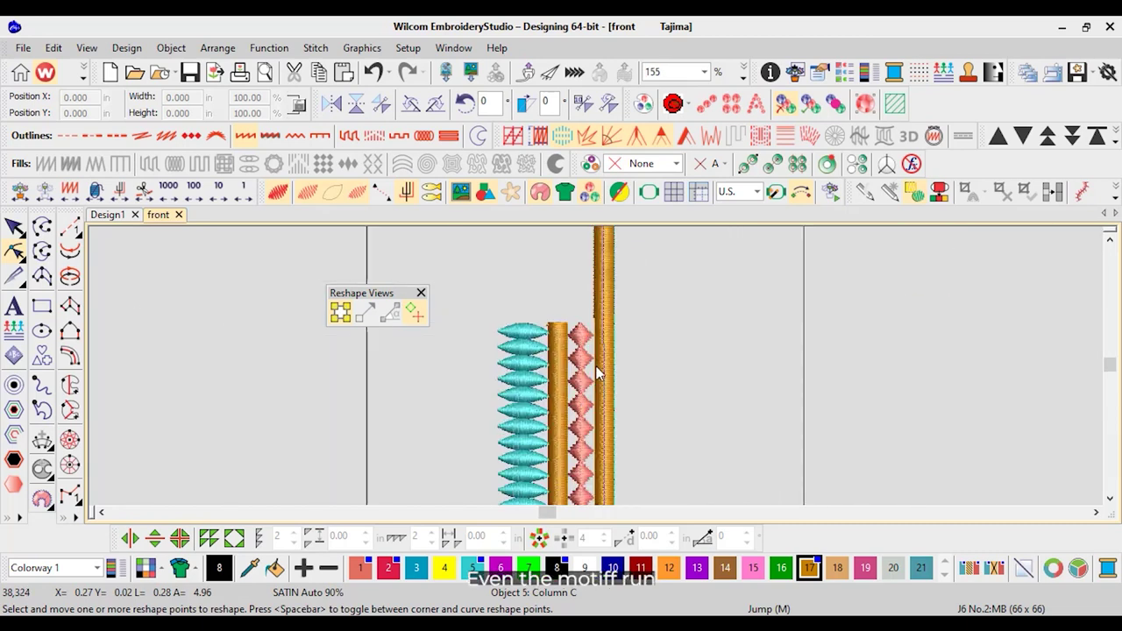
Extend the pink Kite09 motif run by moving its upper reshape node up to about the guide rectangle's upper edge
click(594, 370)
scroll(595, 368, down, 6)
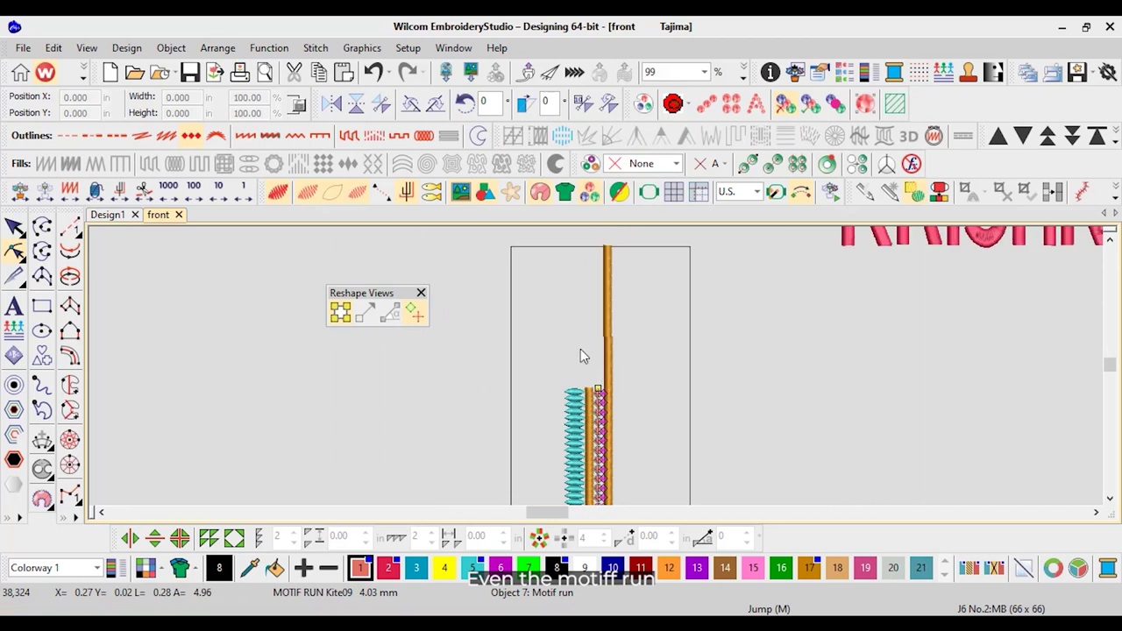
key(Up)
key(Up)
key(Up)
key(Up)
key(Up)
key(Up)
key(Up)
key(Up)
key(Up)
key(Up)
key(Up)
key(Up)
key(Up)
key(Up)
key(Up)
key(Up)
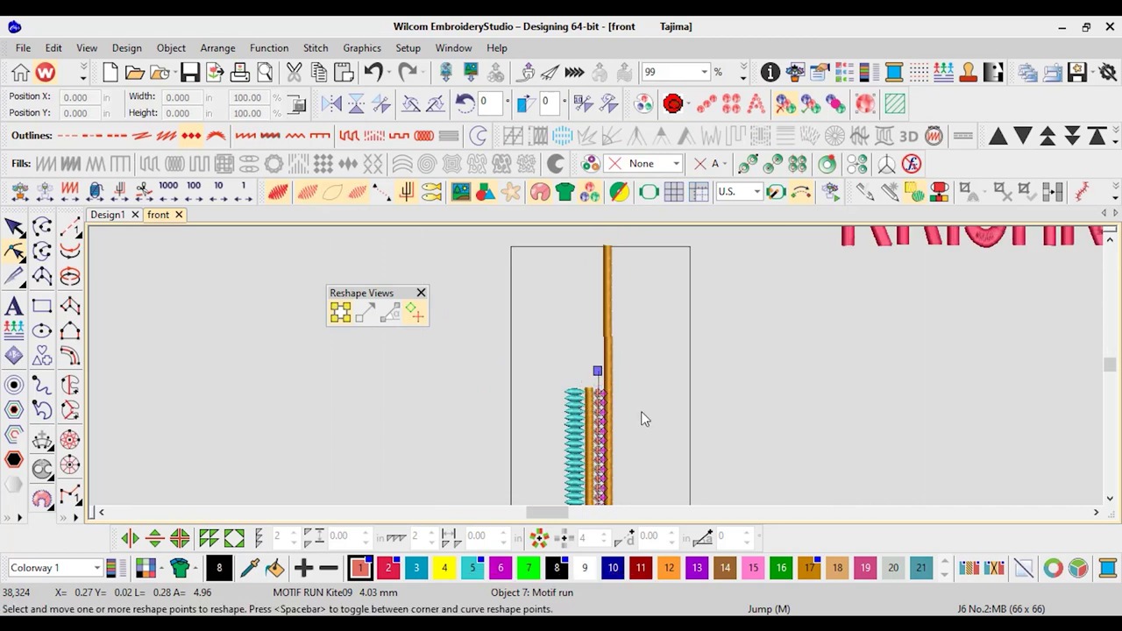
key(Up)
key(Up)
key(Up)
key(Up)
key(Up)
key(Up)
key(Up)
key(Up)
key(Up)
key(Up)
key(Up)
key(Up)
key(Up)
key(Up)
key(Up)
key(Up)
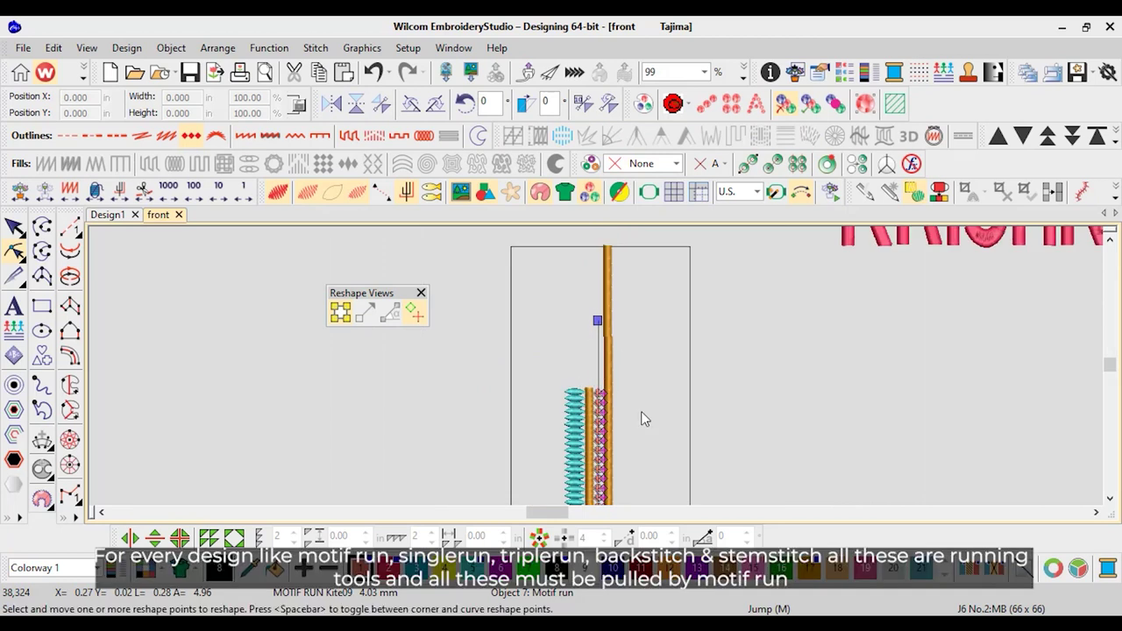
key(Up)
key(Up)
key(Up)
key(Up)
key(Up)
key(Up)
key(Up)
key(Up)
key(Up)
key(Up)
key(Up)
key(Up)
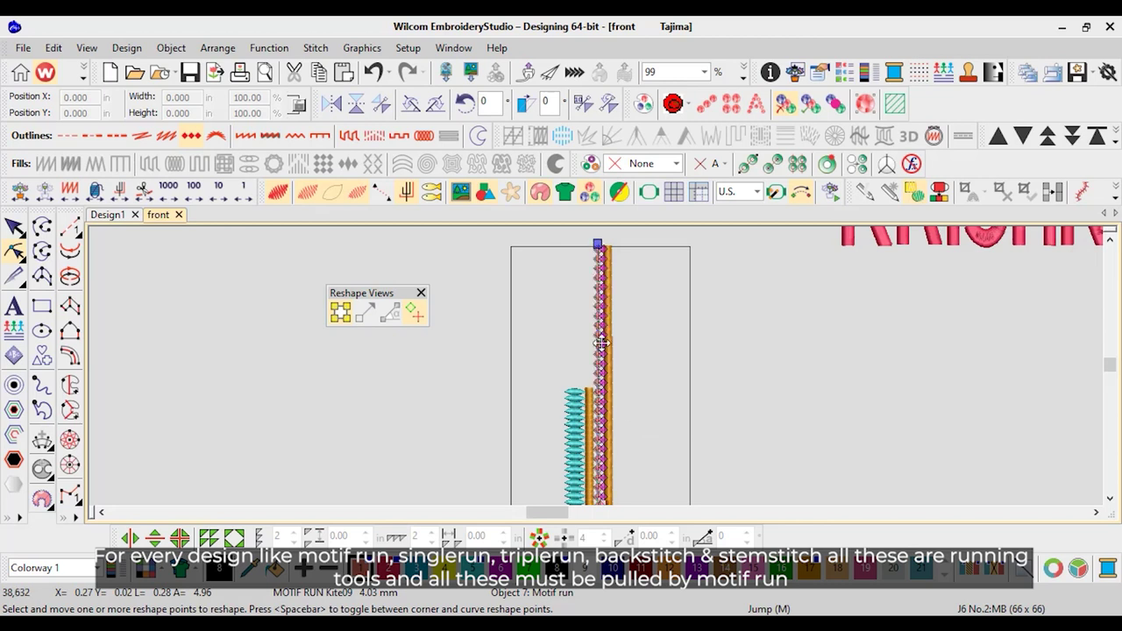
Fine-tune the pink motif run's end node so that it sits exactly on the rectangle's upper edge
scroll(599, 337, up, 5)
scroll(596, 372, up, 3)
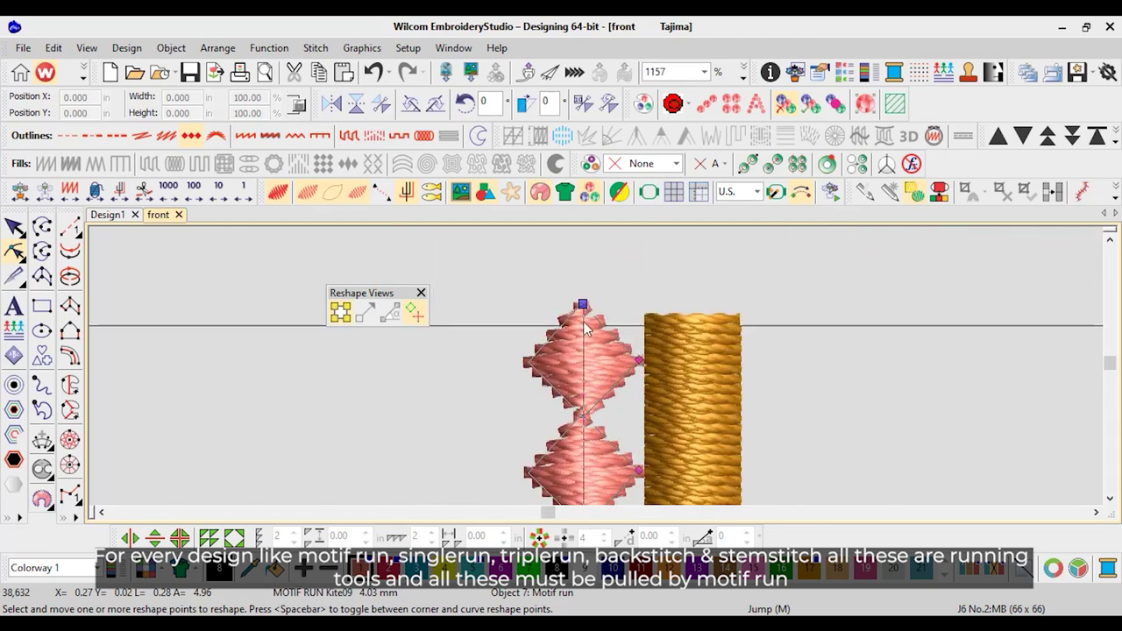
drag(586, 326, 586, 325)
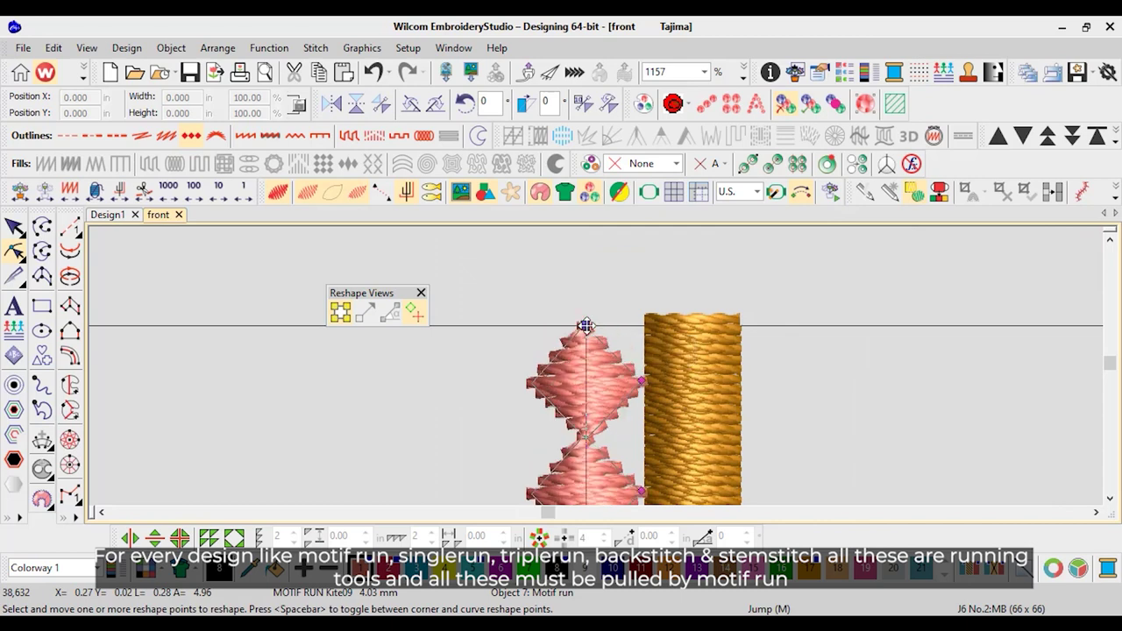
Reshape the inner gold satin column so its upper end reaches the guide rectangle's upper edge, and finish reshaping
scroll(585, 326, down, 8)
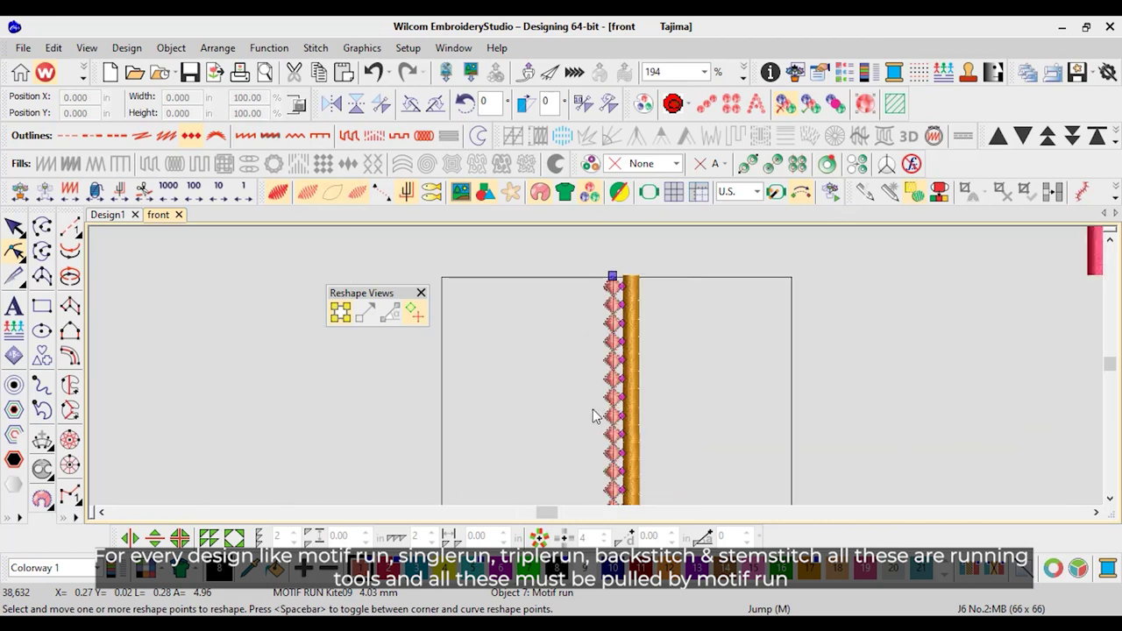
click(597, 456)
scroll(574, 346, up, 2)
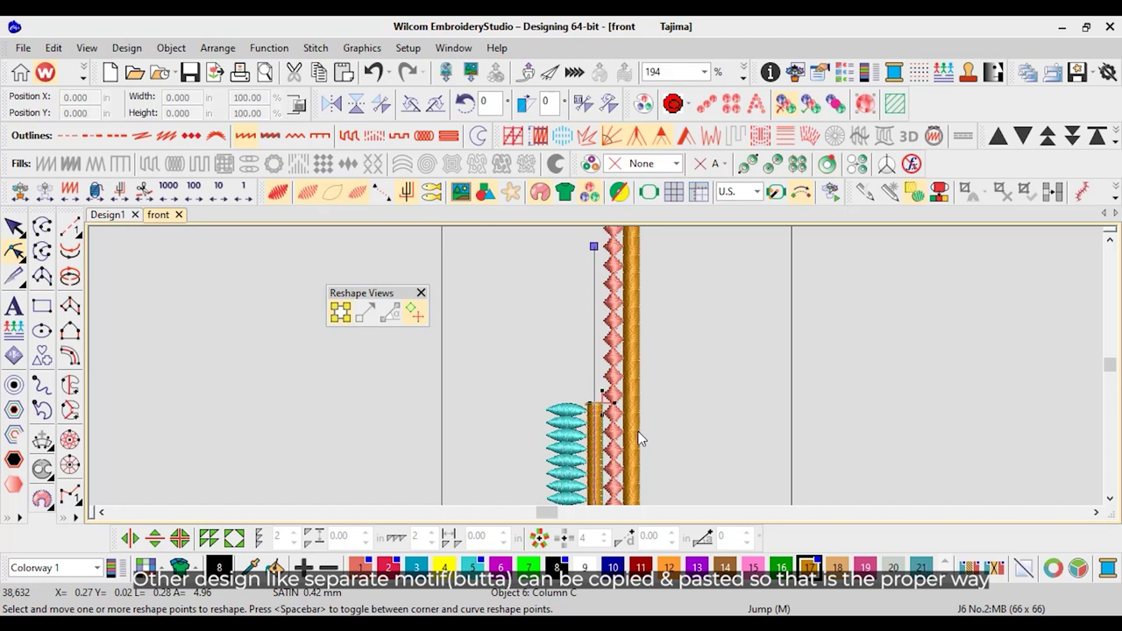
key(Return)
scroll(585, 378, down, 6)
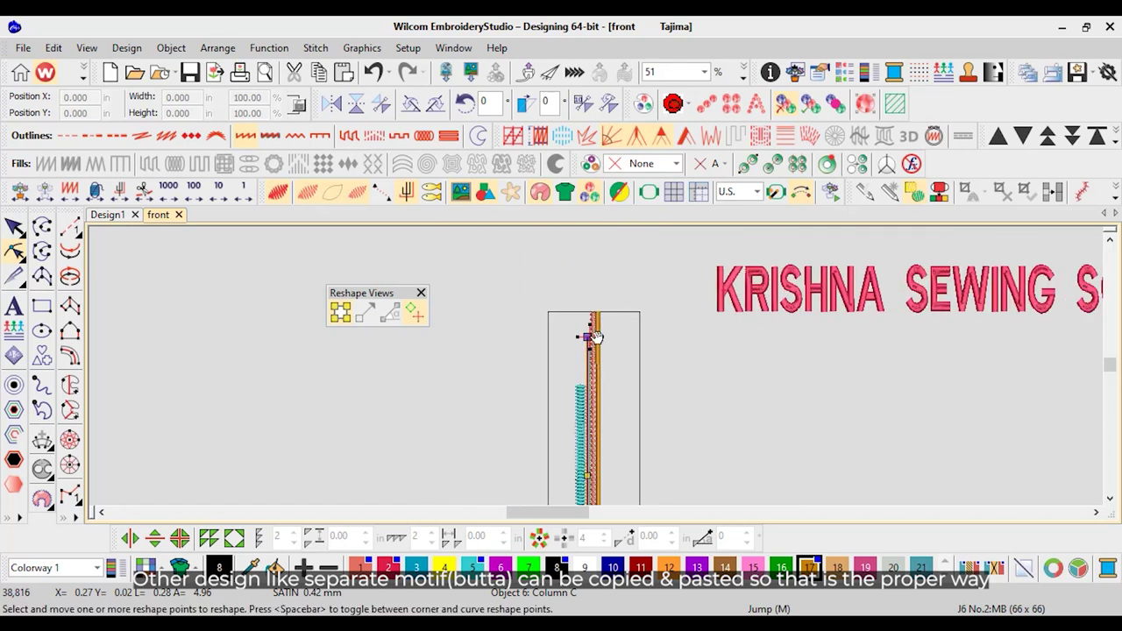
scroll(594, 326, up, 5)
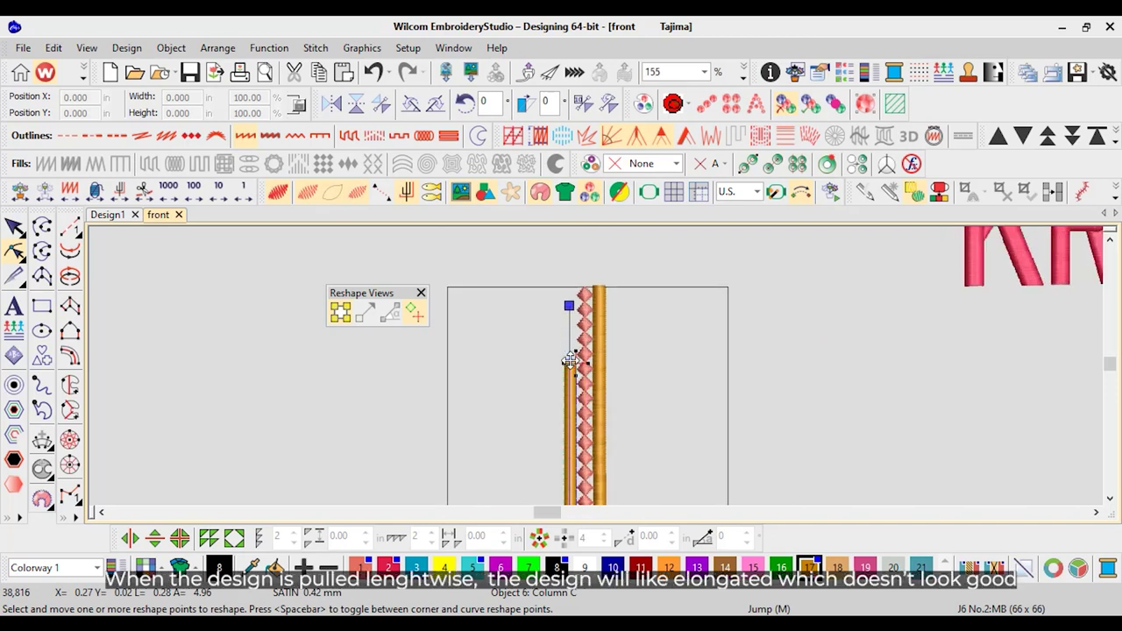
key(Up)
key(Return)
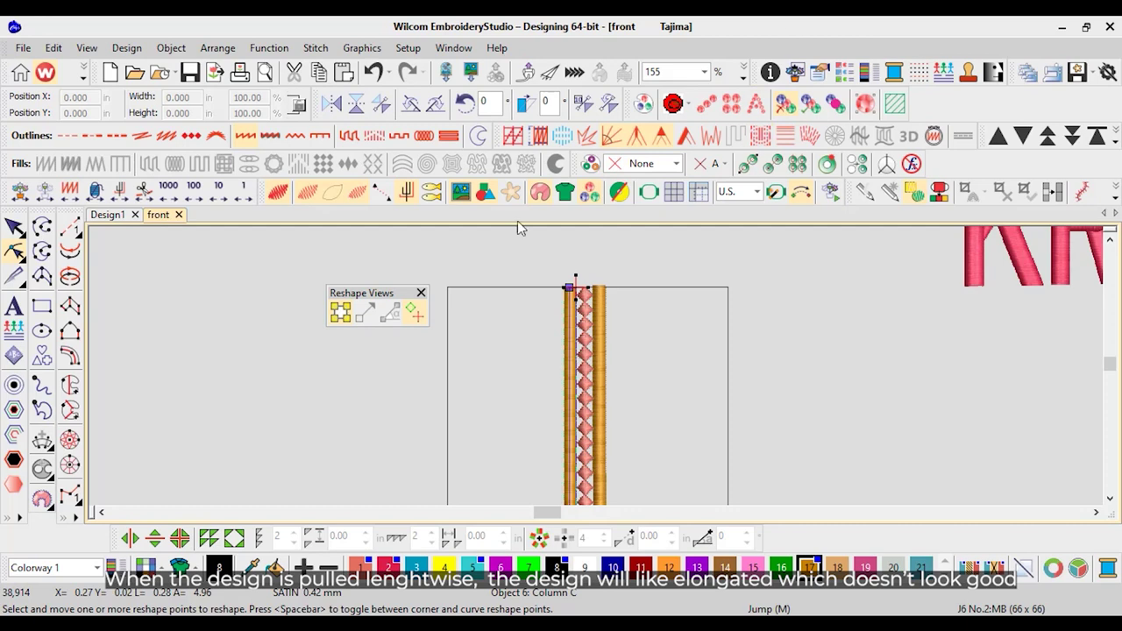
scroll(582, 294, up, 5)
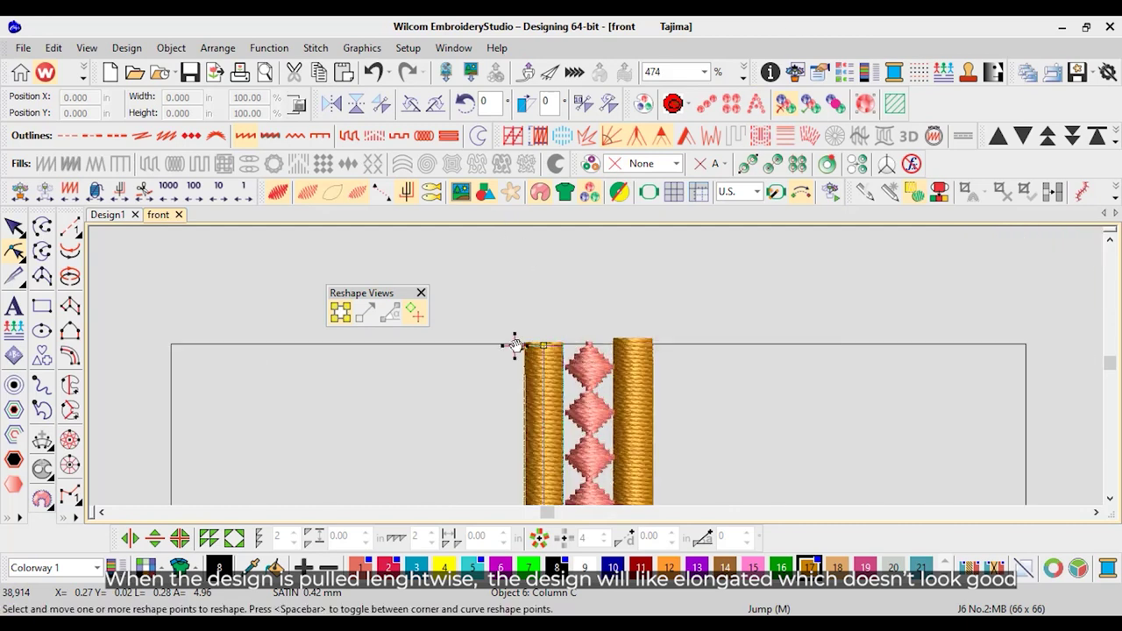
scroll(546, 337, down, 2)
scroll(589, 449, down, 4)
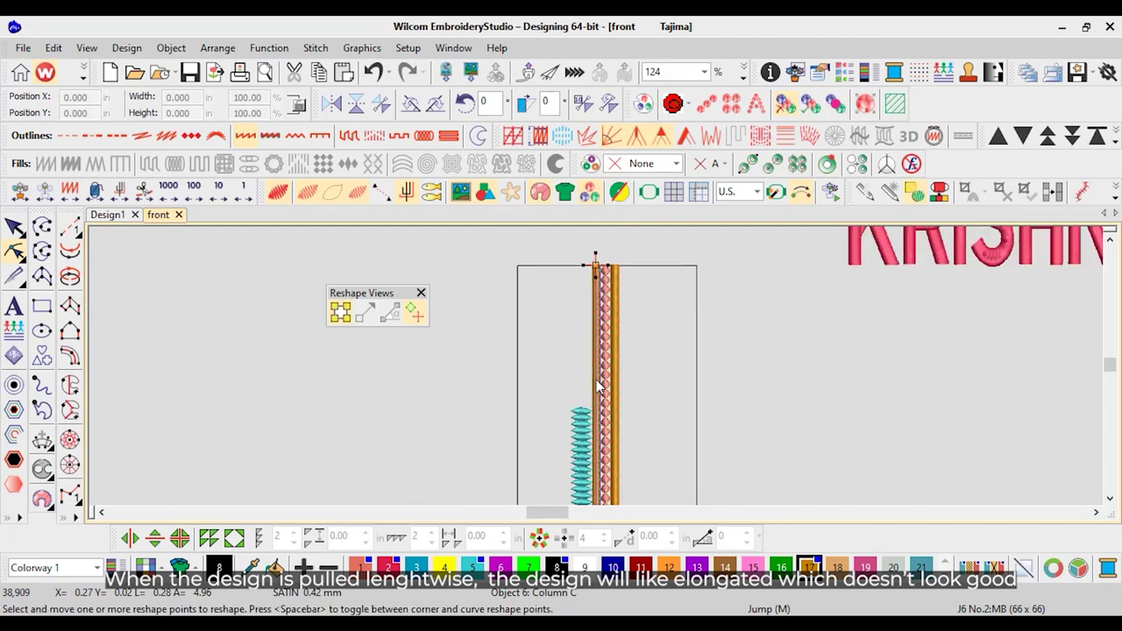
scroll(598, 386, up, 4)
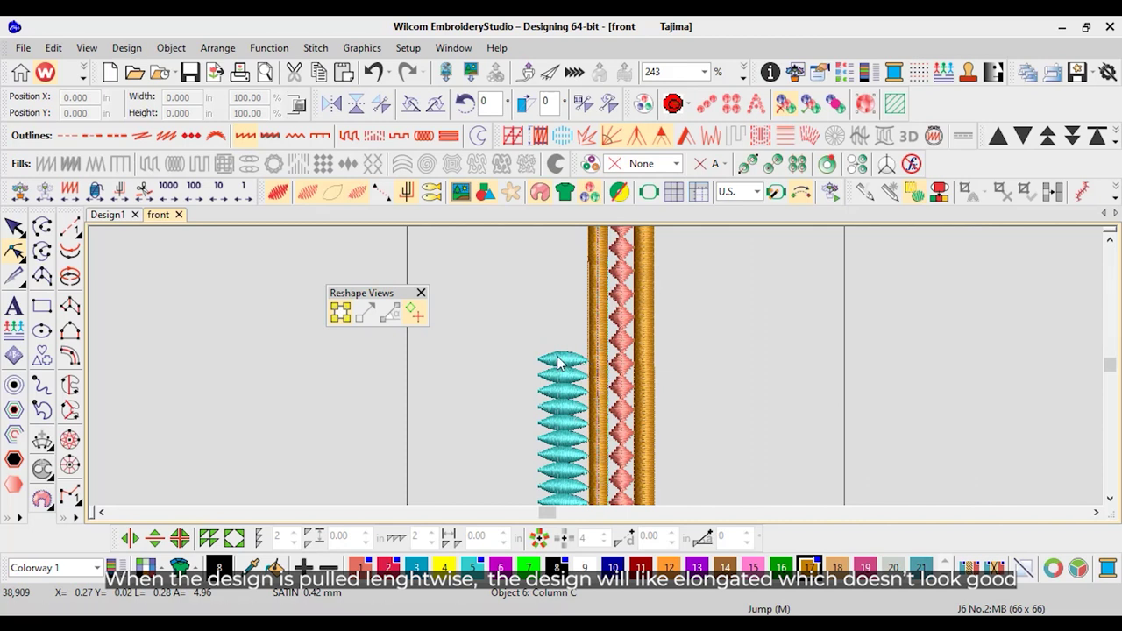
click(421, 293)
click(14, 226)
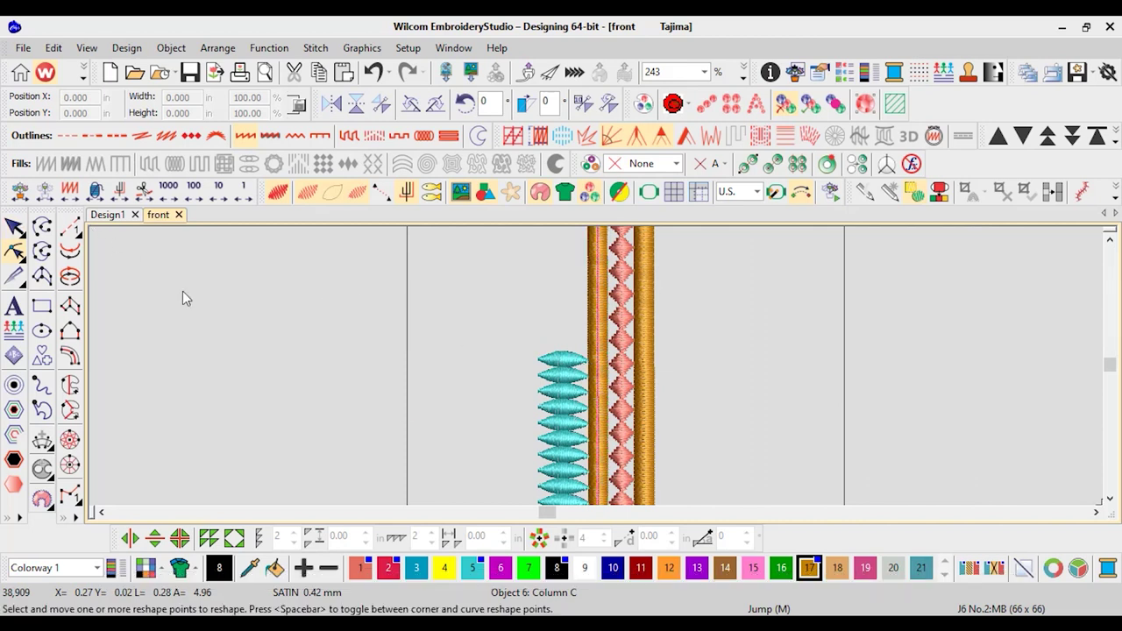
Extend the cyan leaf-shaped motif run by moving its upper reshape node up towards the guide rectangle's upper edge
click(563, 421)
click(16, 252)
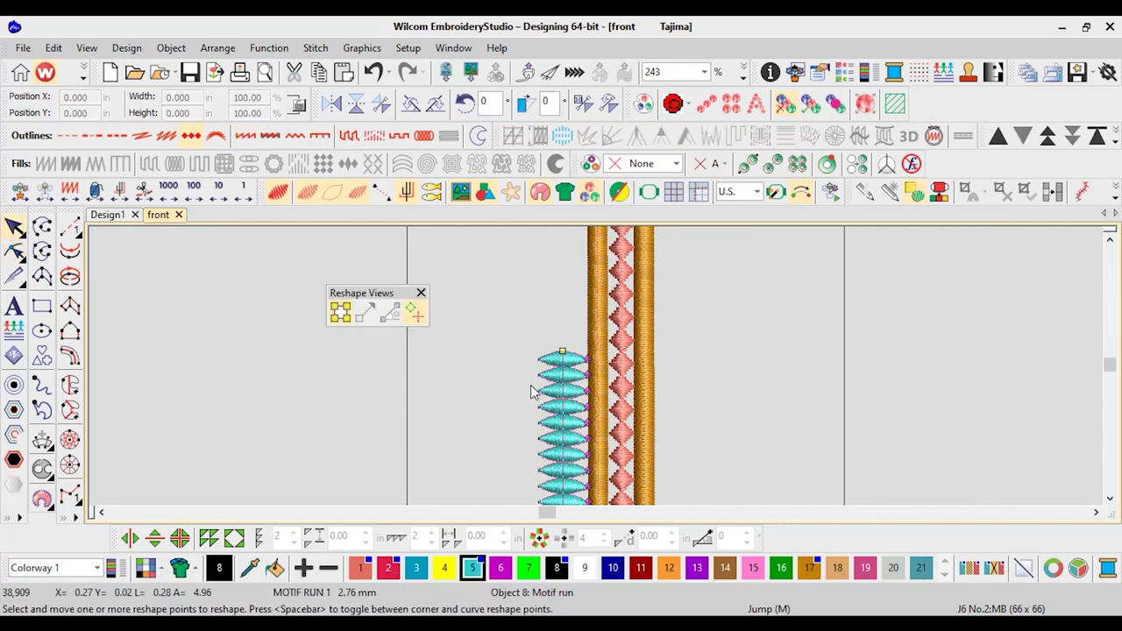
scroll(595, 365, down, 4)
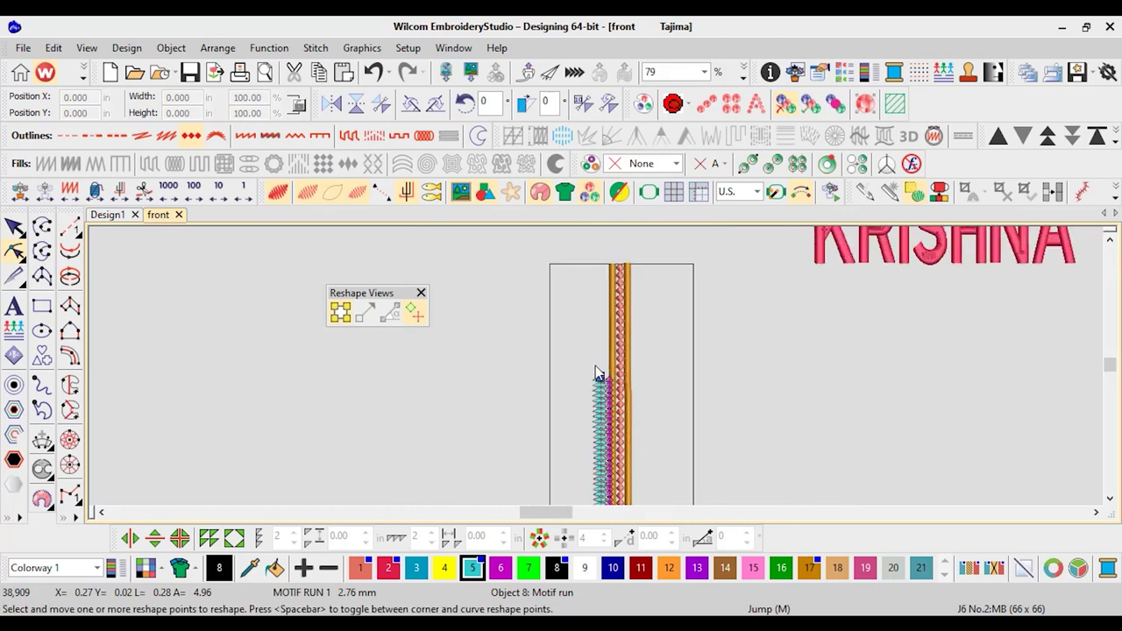
click(599, 369)
key(Up)
key(Up)
key(Up)
key(Up)
key(Up)
key(Return)
Align the cyan motif run's end node with the rectangle's upper edge and finish reshaping
click(602, 301)
scroll(603, 301, up, 10)
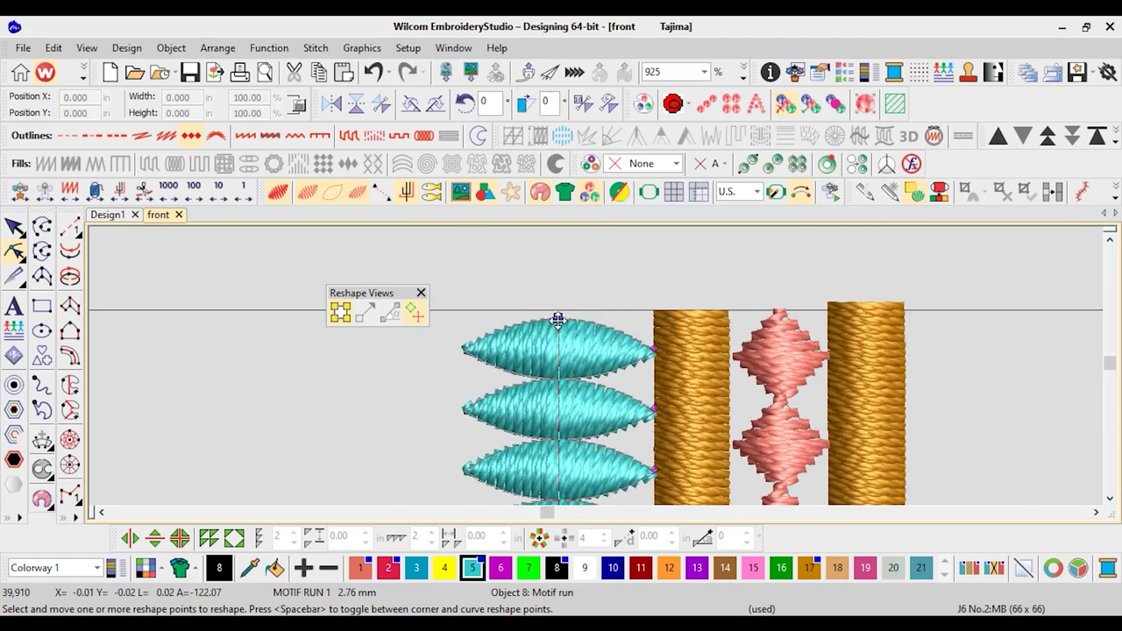
click(421, 292)
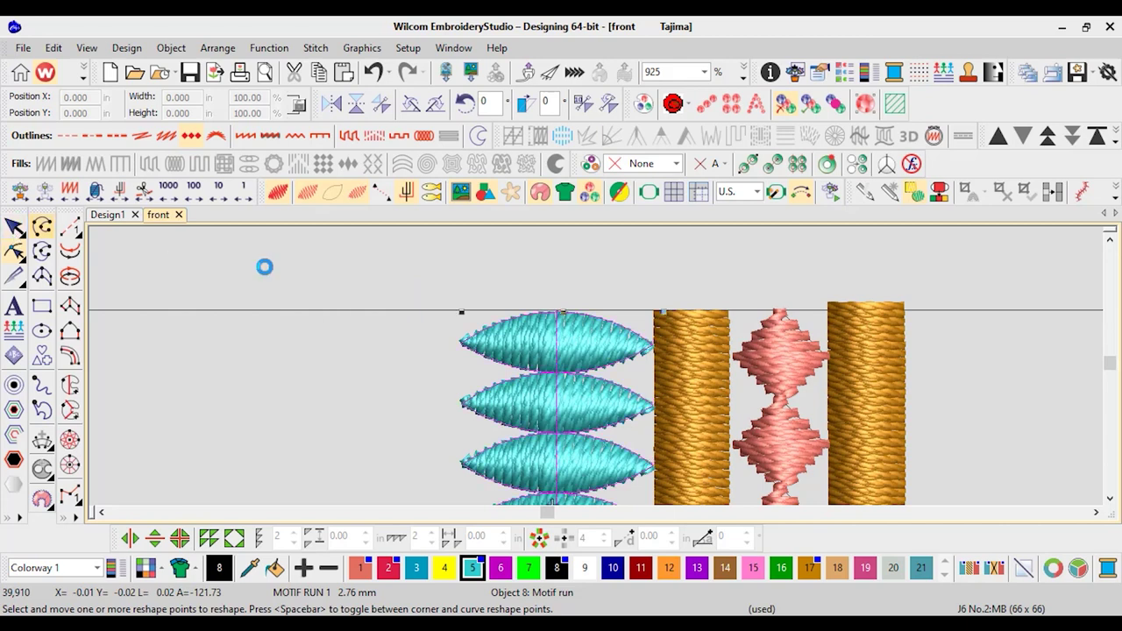
Finish reshaping and delete the 3 by 10 in guide rectangle around the sleeve border
key(Escape)
scroll(747, 375, down, 8)
click(524, 290)
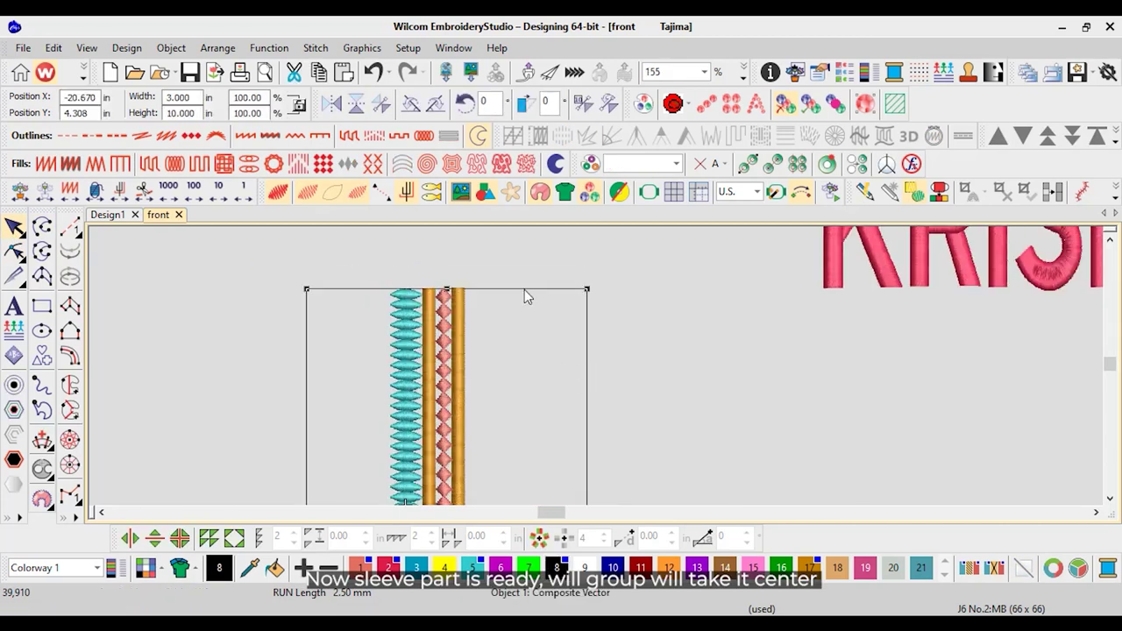
key(Delete)
key(0)
scroll(446, 305, up, 2)
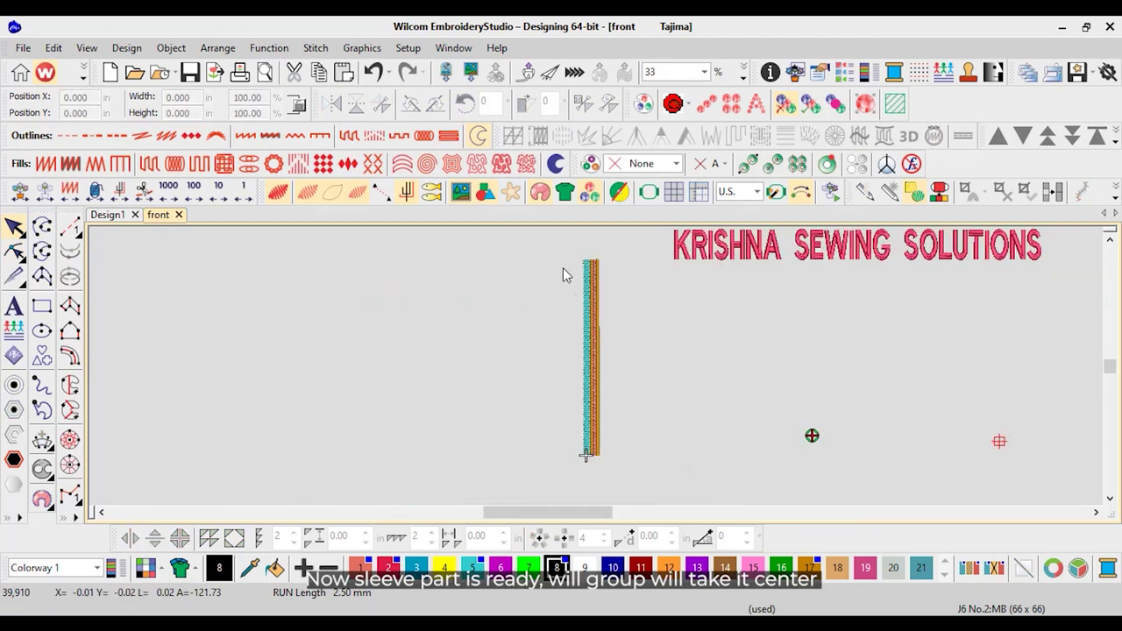
drag(558, 230, 621, 426)
drag(563, 324, 724, 413)
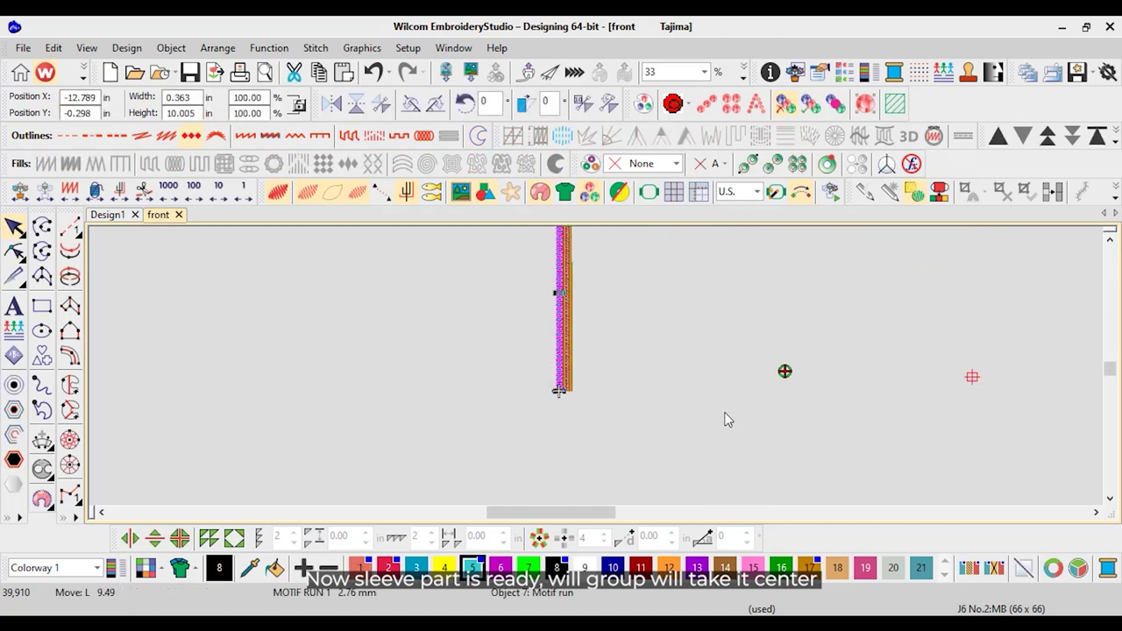
click(374, 72)
Group the five sleeve border objects and move the group to the centre between the two lines of lettering
drag(637, 418, 576, 326)
click(211, 49)
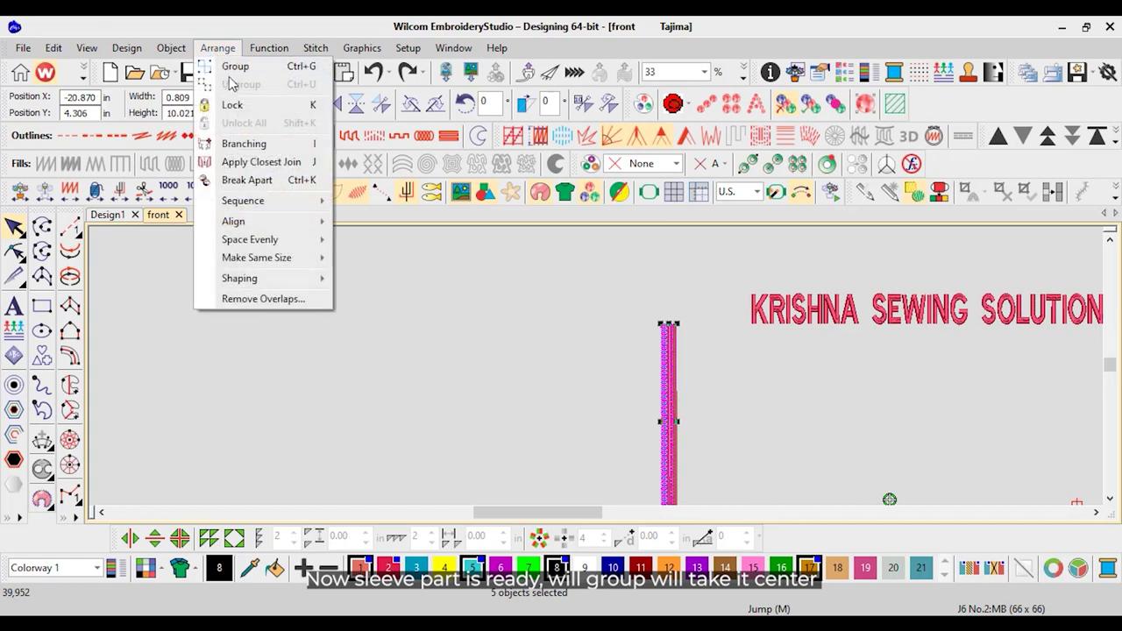
click(235, 68)
drag(666, 402, 939, 474)
key(0)
scroll(596, 363, up, 4)
click(703, 315)
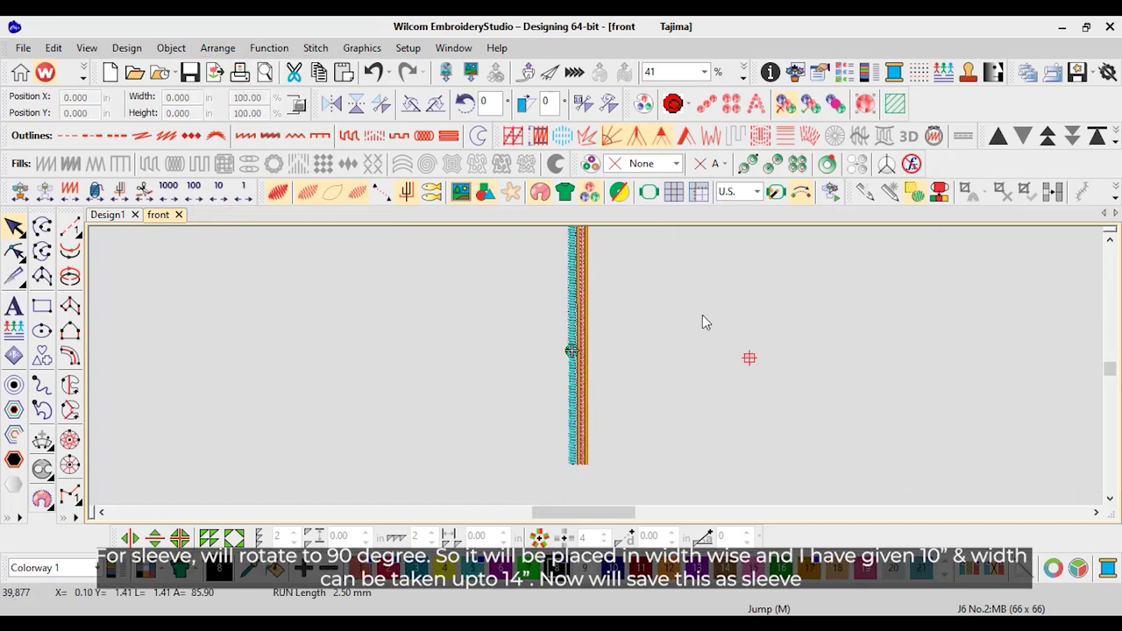
Rotate the grouped sleeve border by 90 degrees so that it lies horizontally
scroll(597, 365, up, 3)
scroll(596, 368, down, 4)
drag(502, 277, 642, 459)
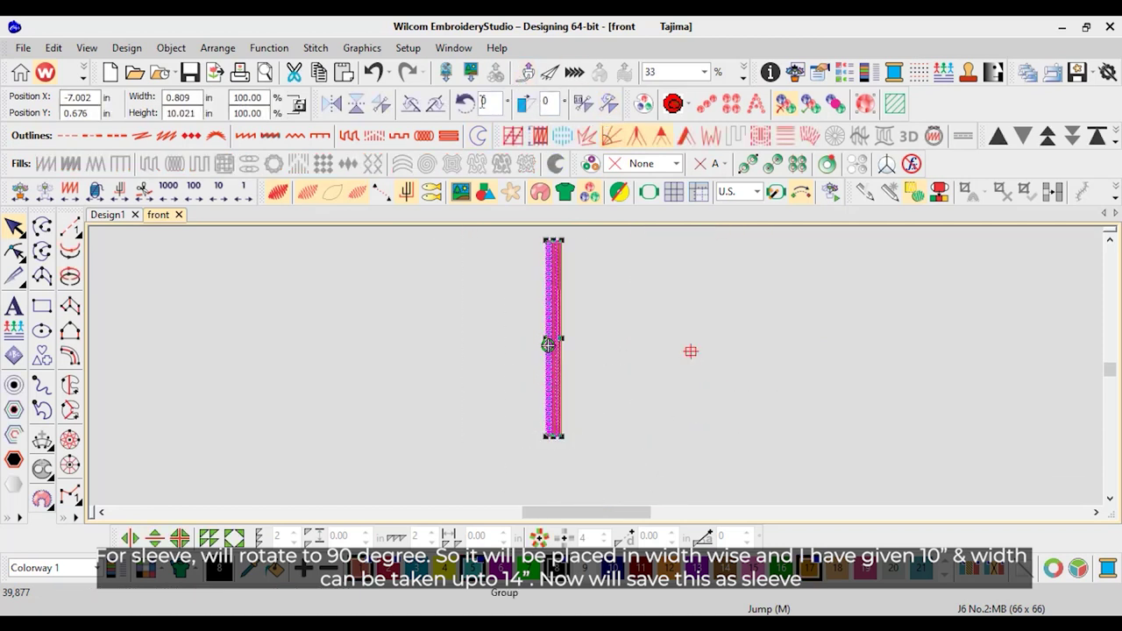
click(489, 108)
text(90)
key(Return)
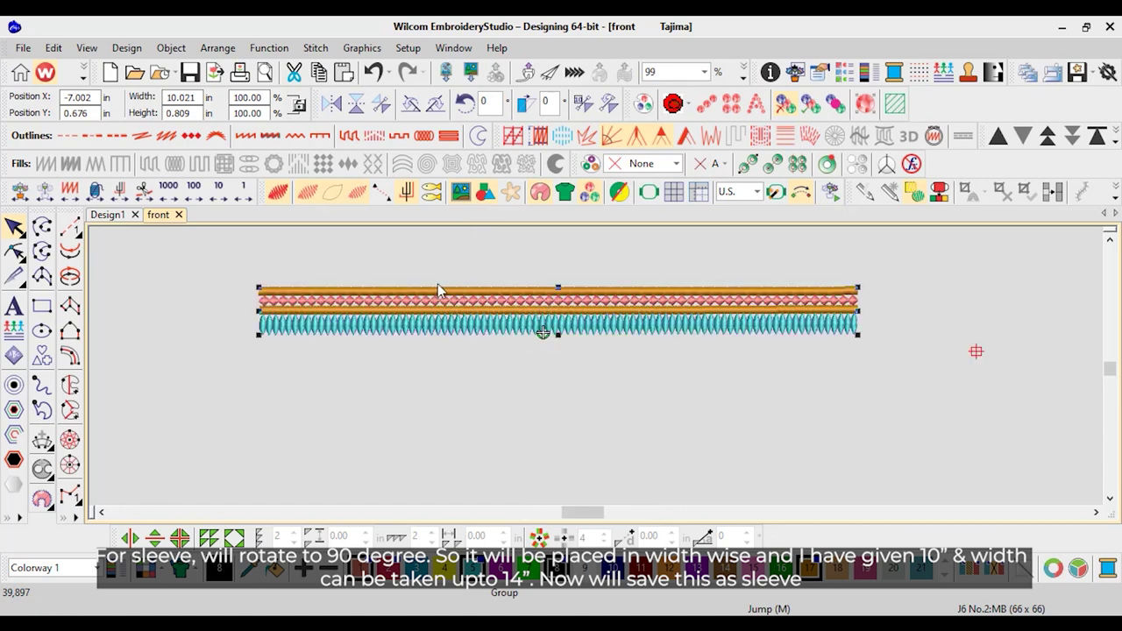
Mirror the horizontal sleeve border vertically so that its cyan motifs lie above the gold and pink rows
click(356, 104)
scroll(533, 324, up, 1)
click(828, 501)
scroll(499, 366, down, 2)
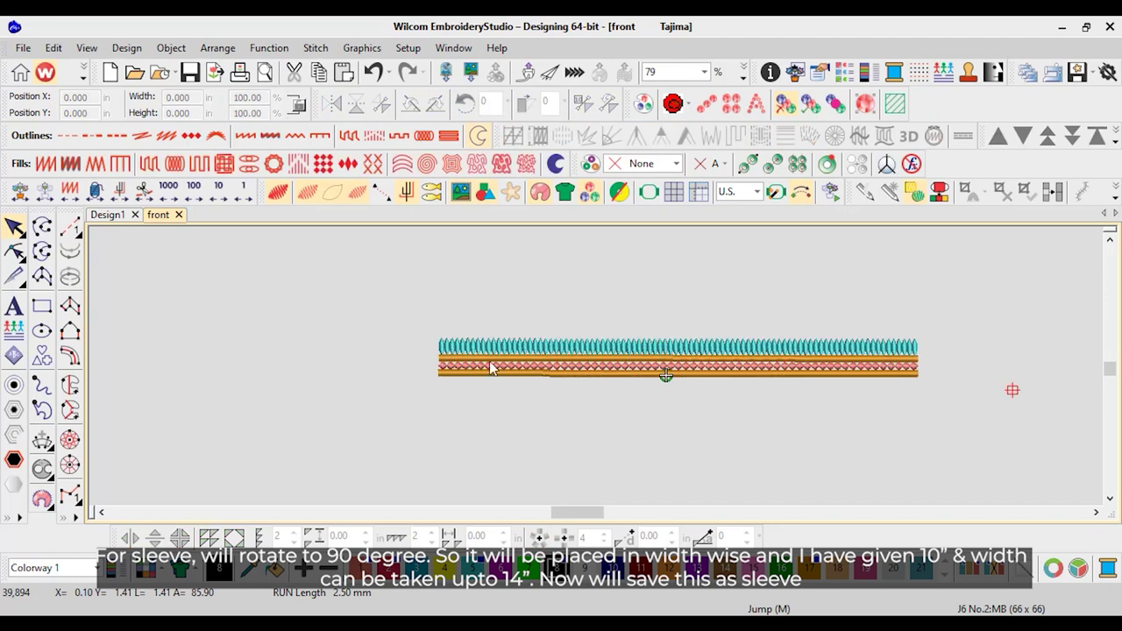
drag(381, 320, 1034, 443)
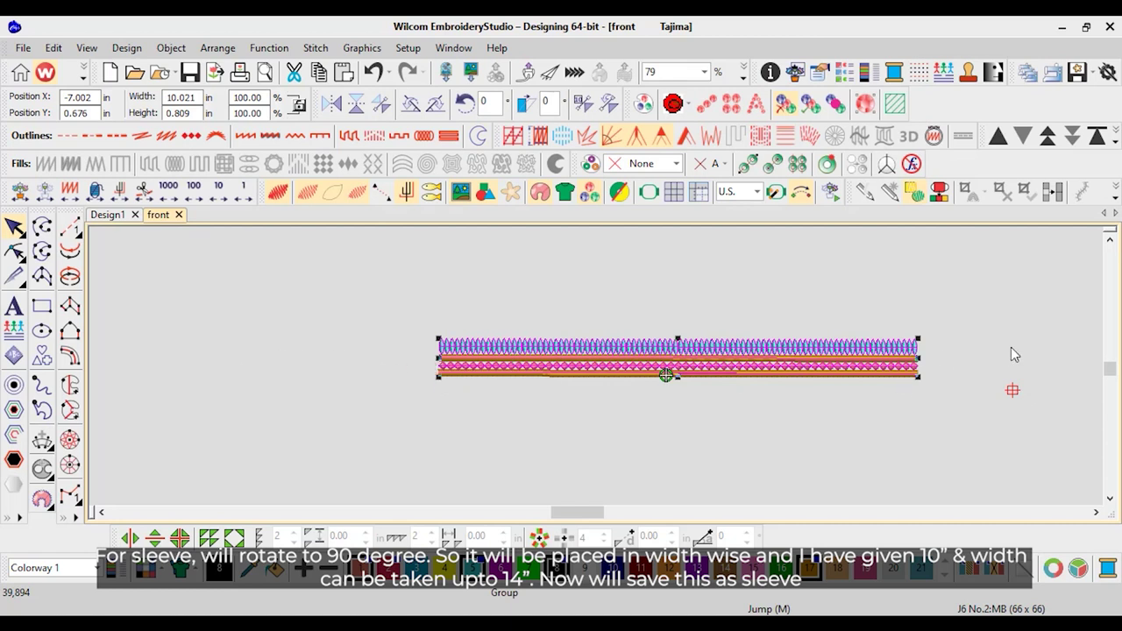
scroll(649, 363, down, 3)
click(856, 366)
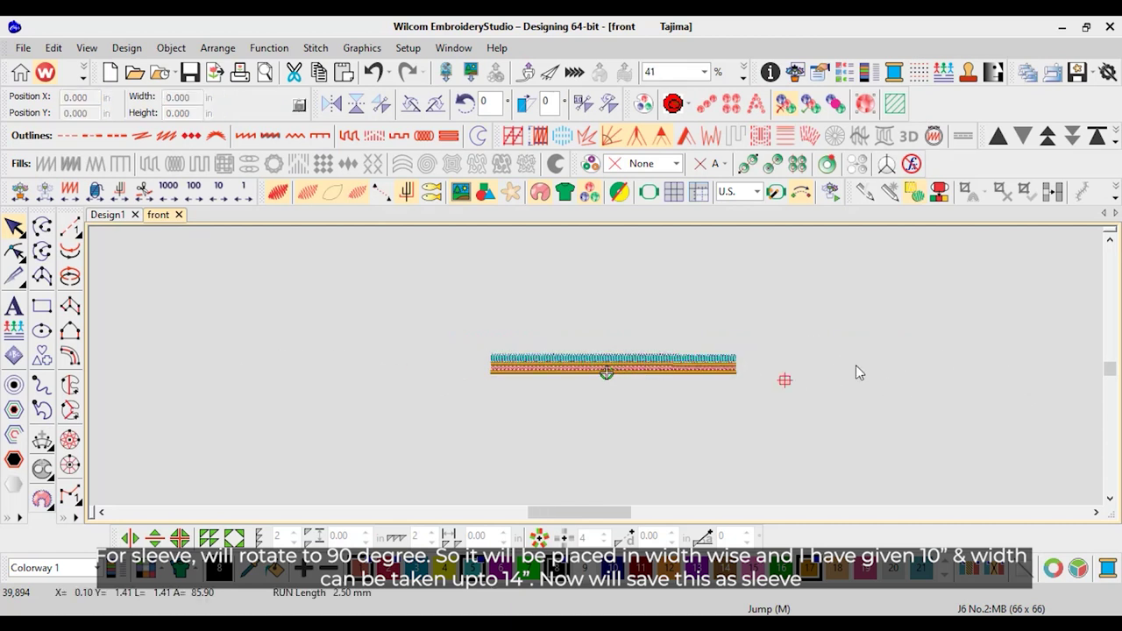
key(shift+z)
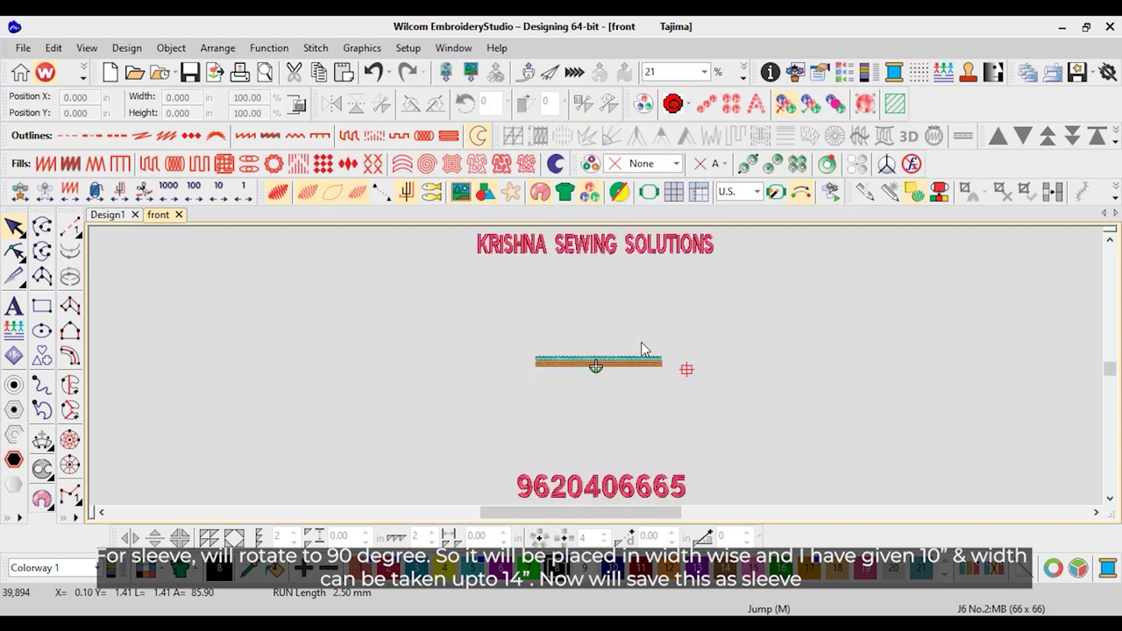
Rotate the sleeve border group a quarter turn so that it stands vertically with its cyan motifs on the left
scroll(593, 372, up, 3)
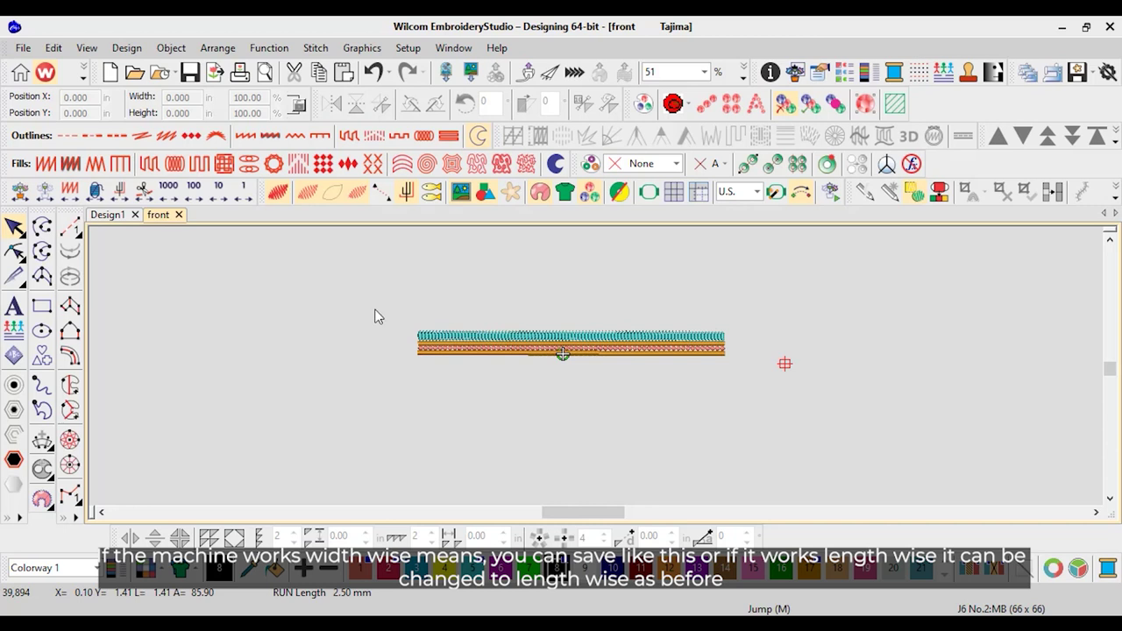
drag(369, 291, 829, 413)
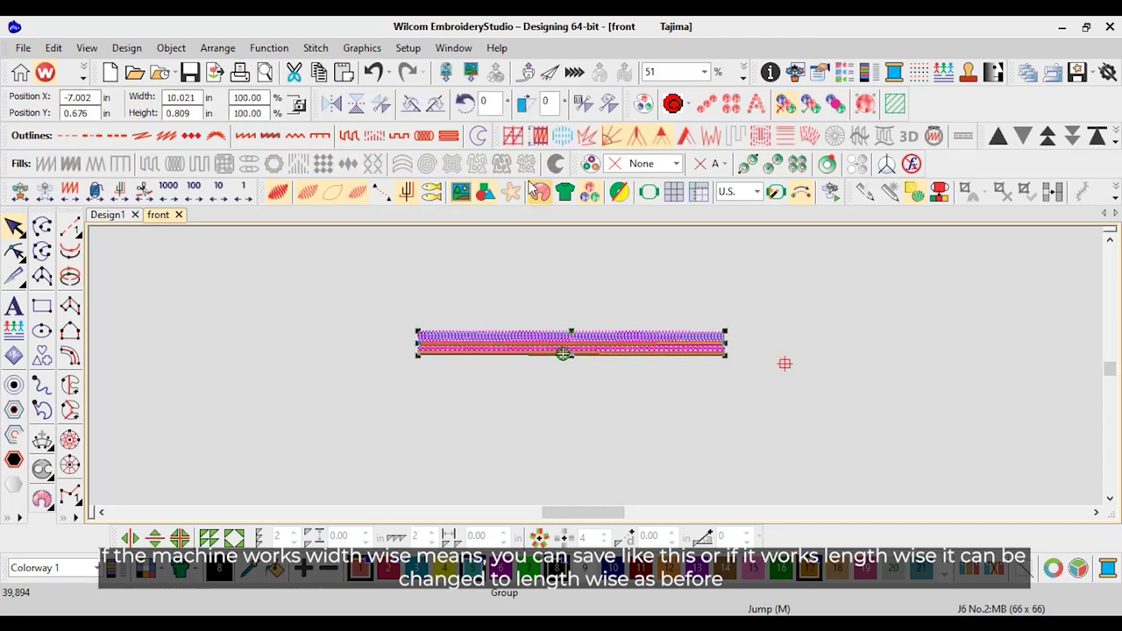
click(494, 105)
text(9620)
key(Return)
scroll(648, 436, down, 4)
click(742, 342)
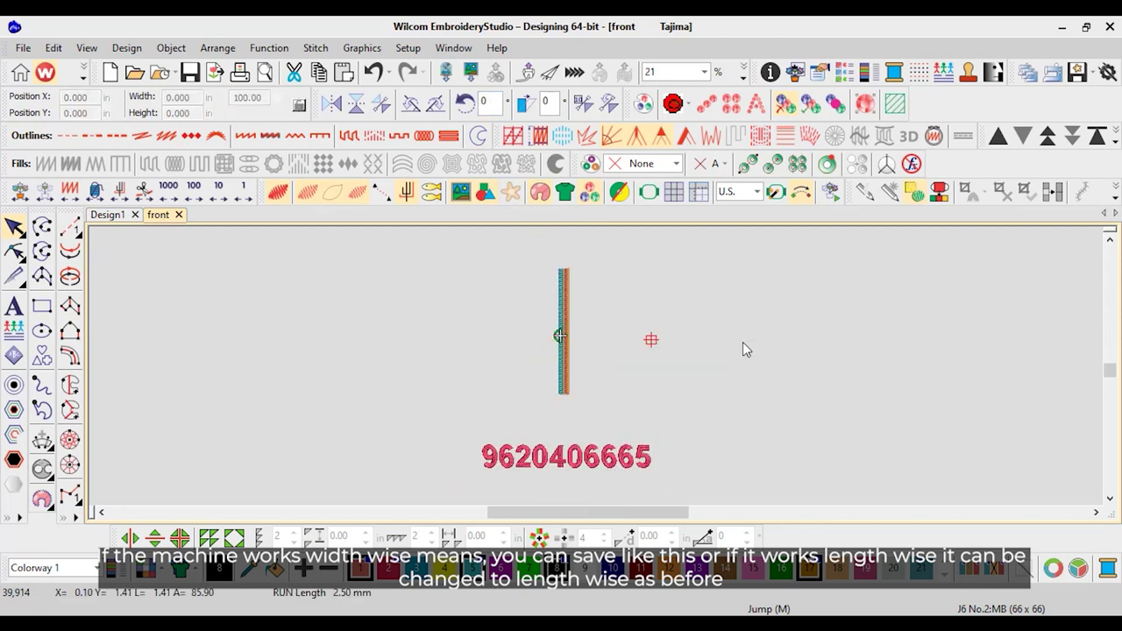
Check the design's objects in the Color-Object List and ungroup the sleeve border
click(797, 70)
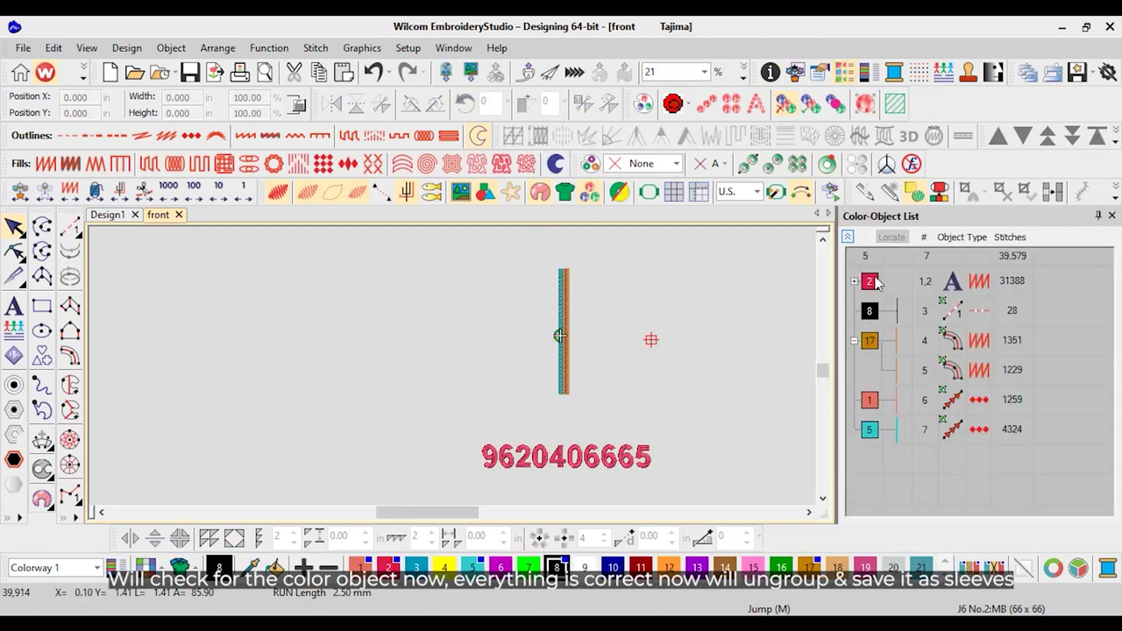
click(566, 308)
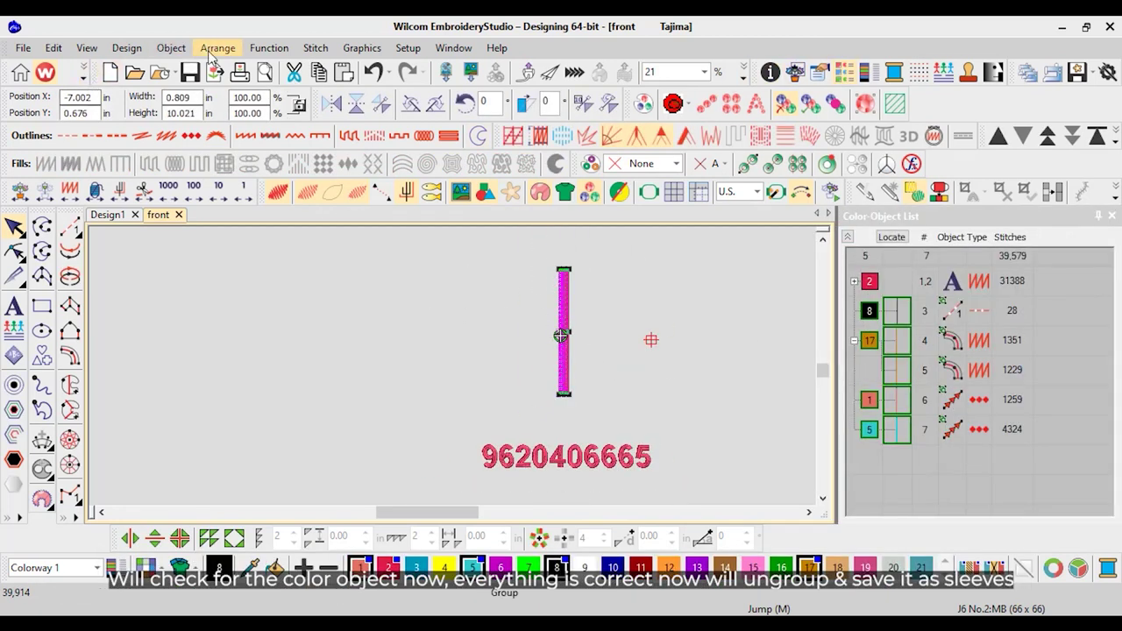
click(217, 47)
click(237, 85)
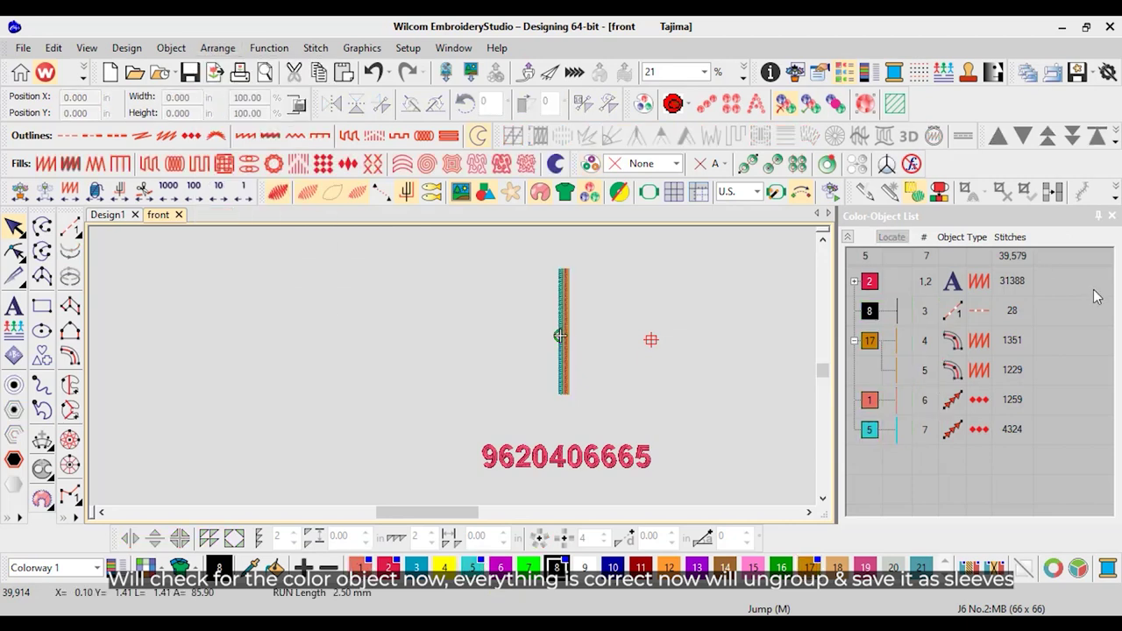
click(1113, 215)
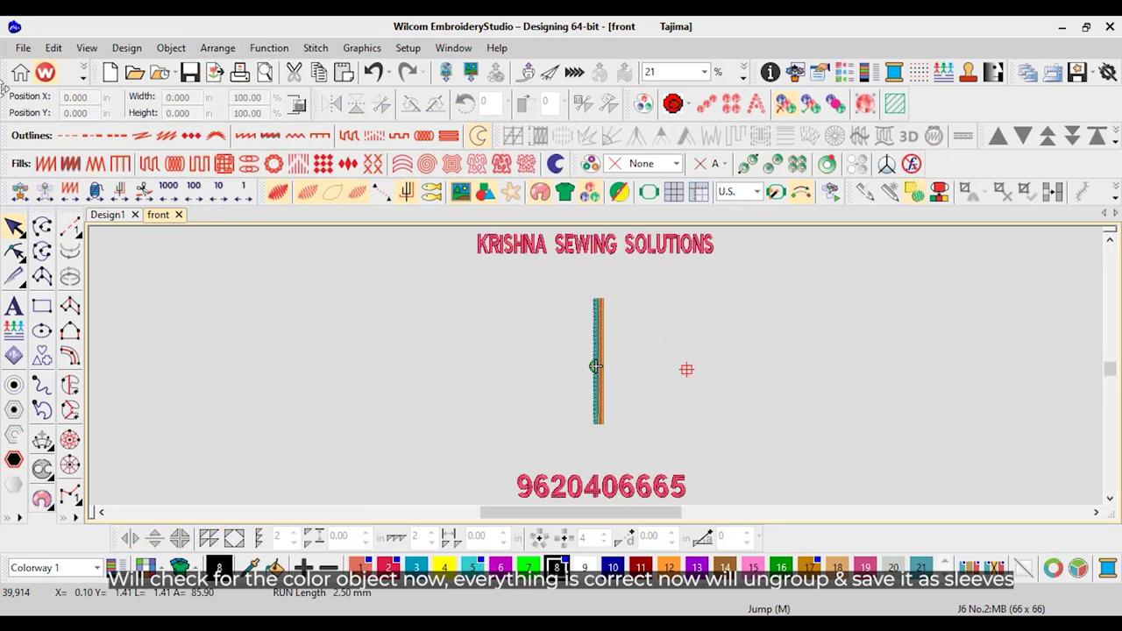
Save the design under the new name sleeve as an EMB file in the same folder
click(23, 47)
click(66, 216)
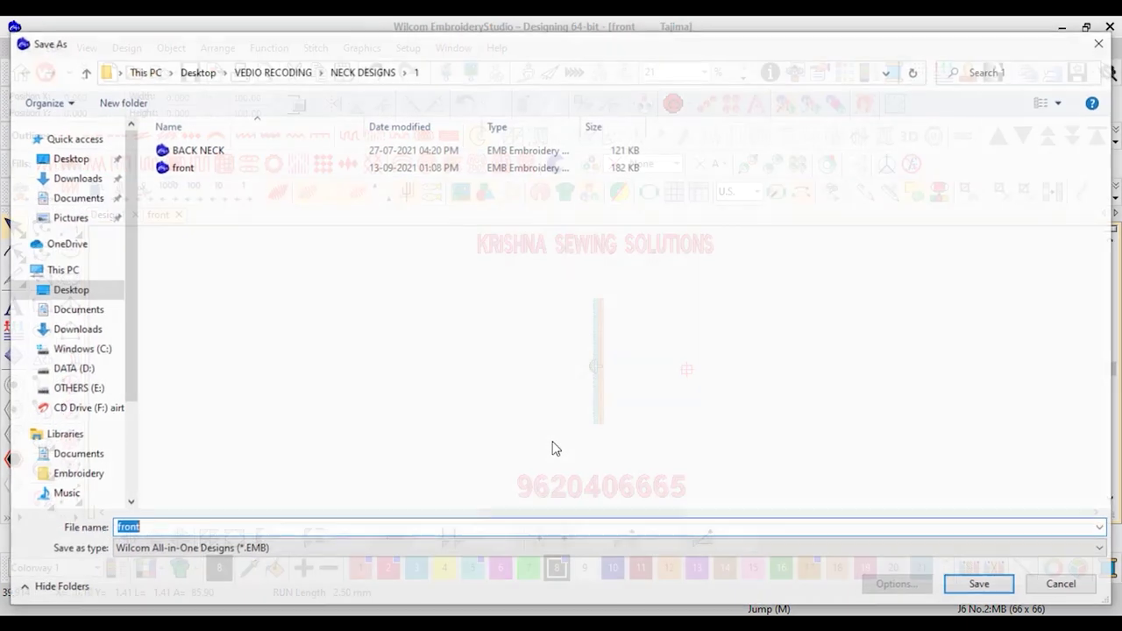
text(sleeve)
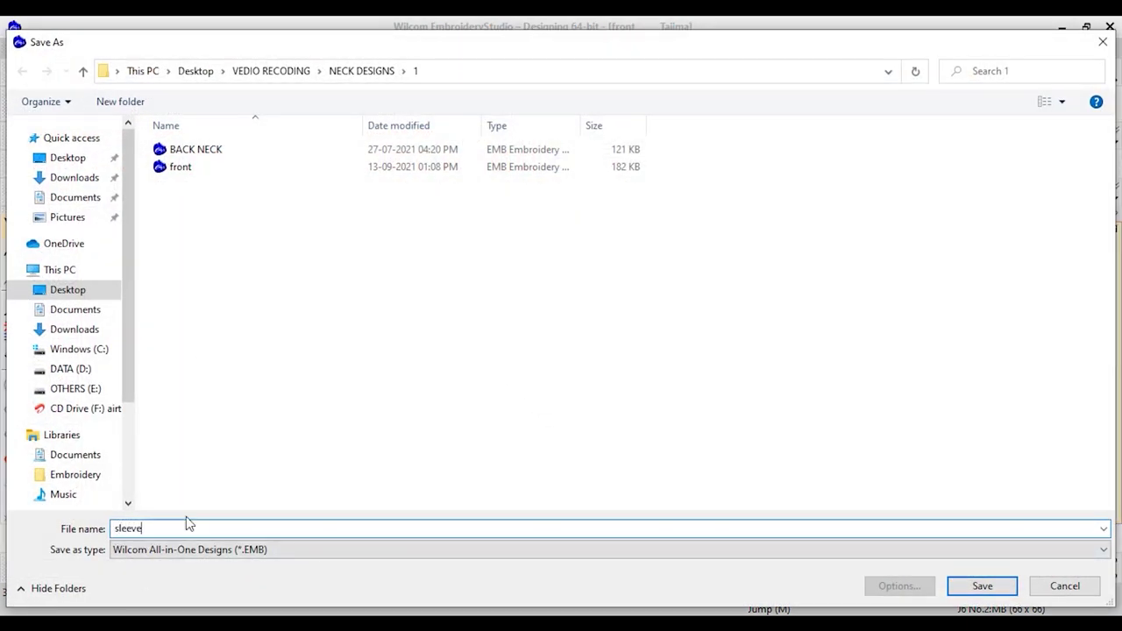
key(Return)
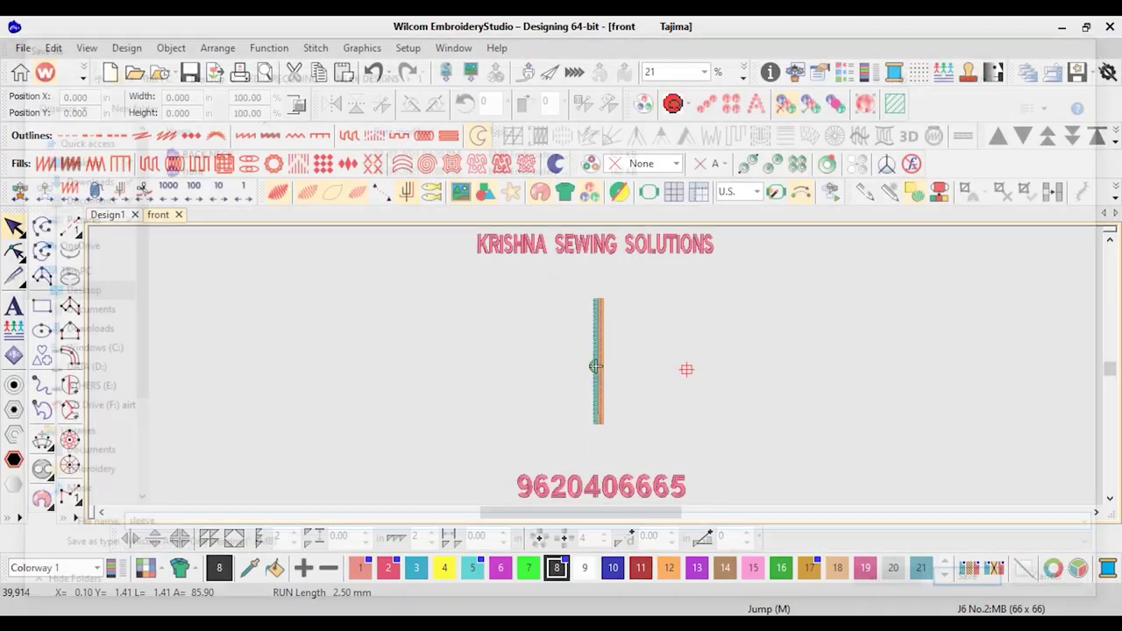
scroll(599, 372, up, 3)
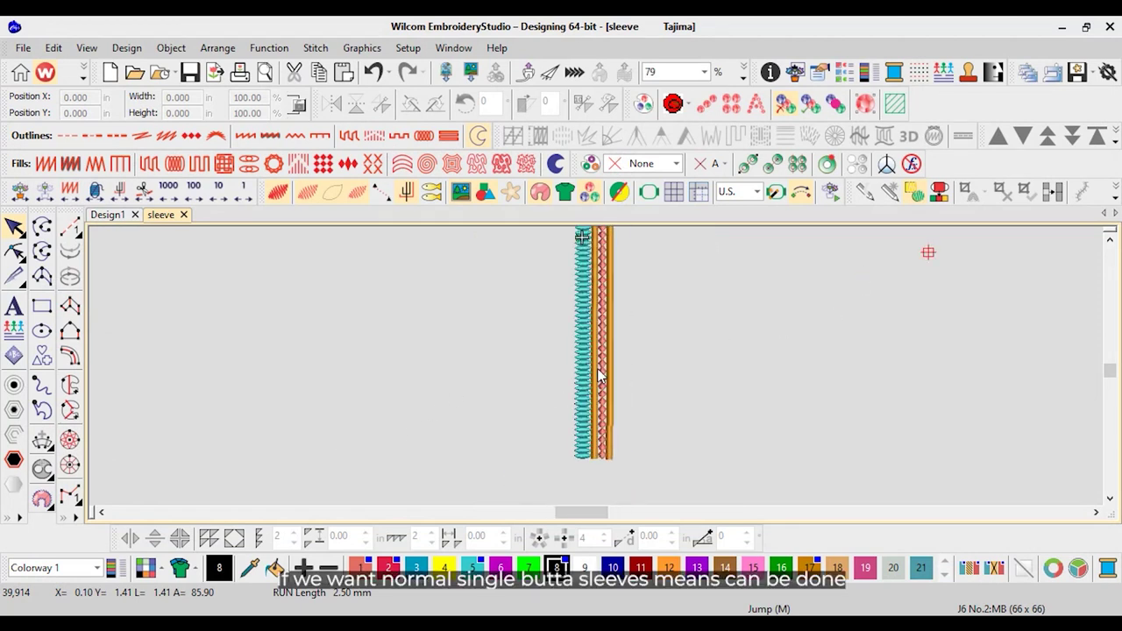
scroll(599, 371, down, 3)
scroll(599, 369, up, 1)
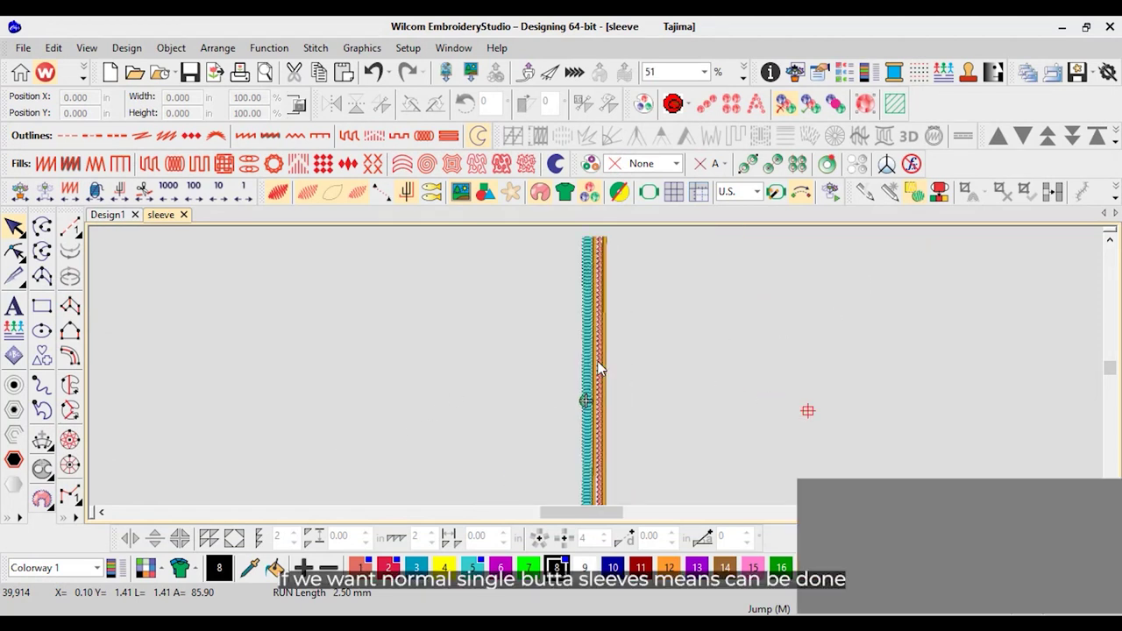
scroll(599, 371, up, 1)
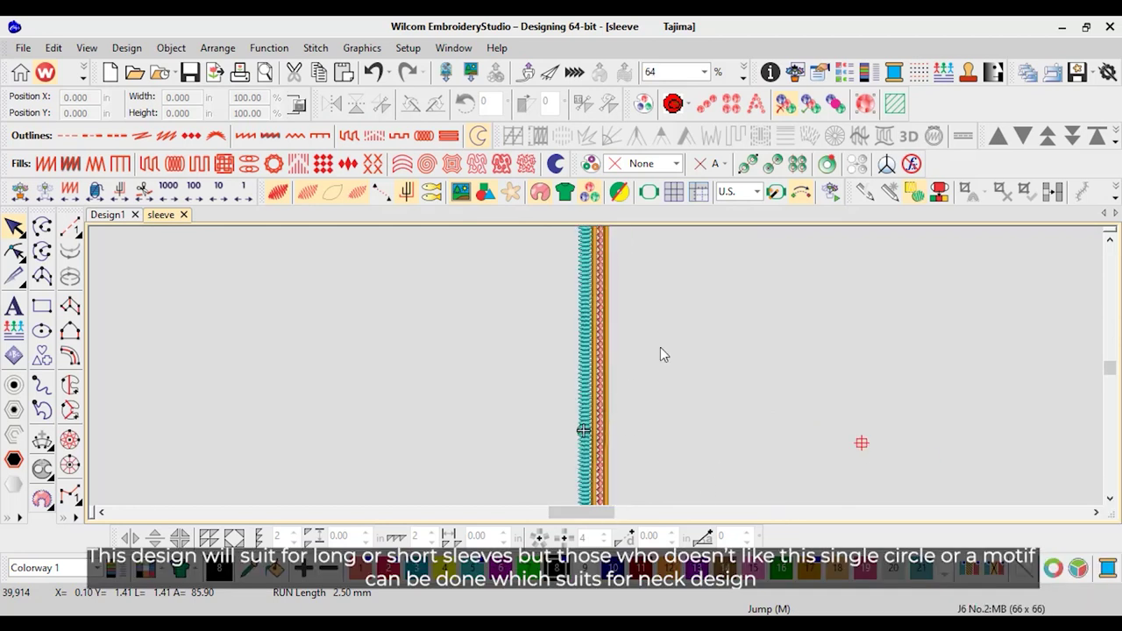
scroll(607, 342, down, 4)
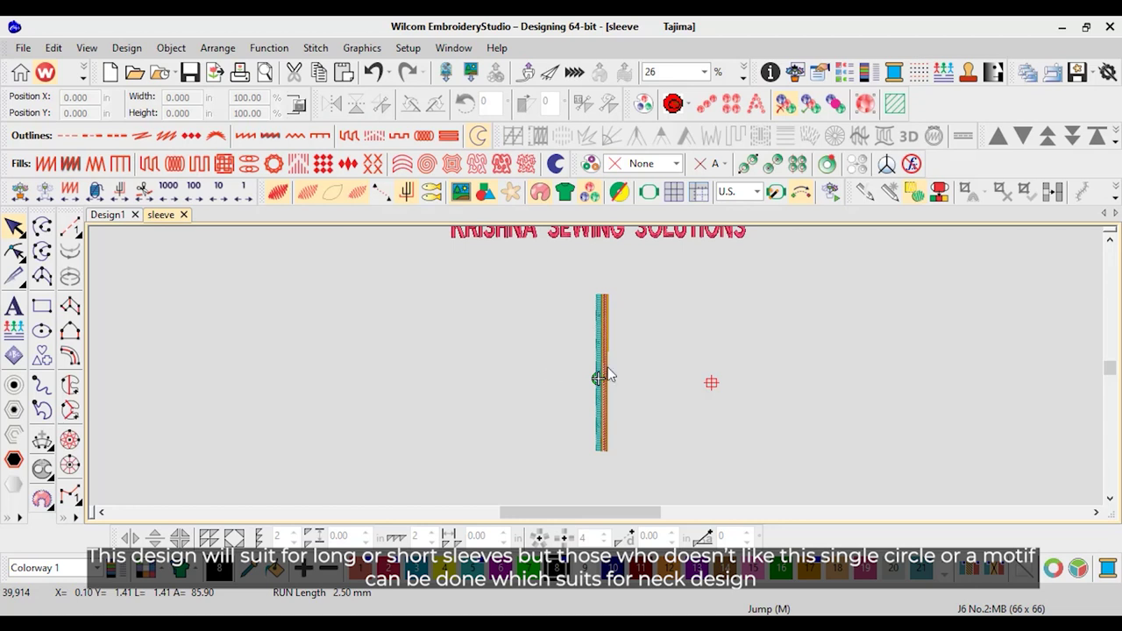
scroll(596, 370, up, 5)
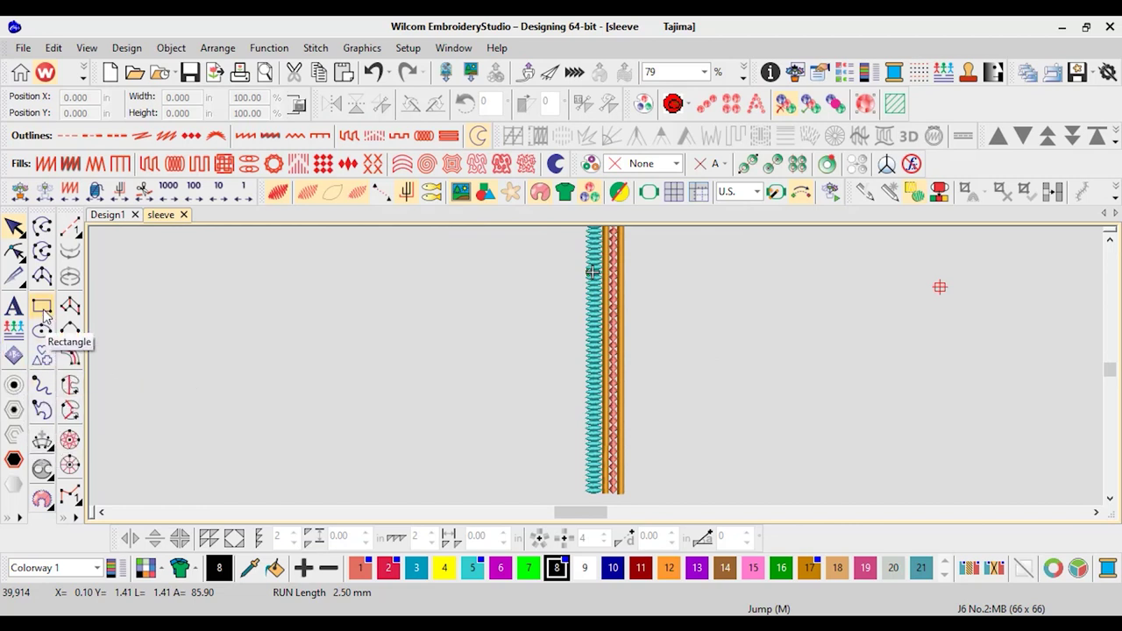
Move the cyan leaf motif run about 6.8 in to the left, away from the gold columns
scroll(598, 363, down, 2)
click(598, 363)
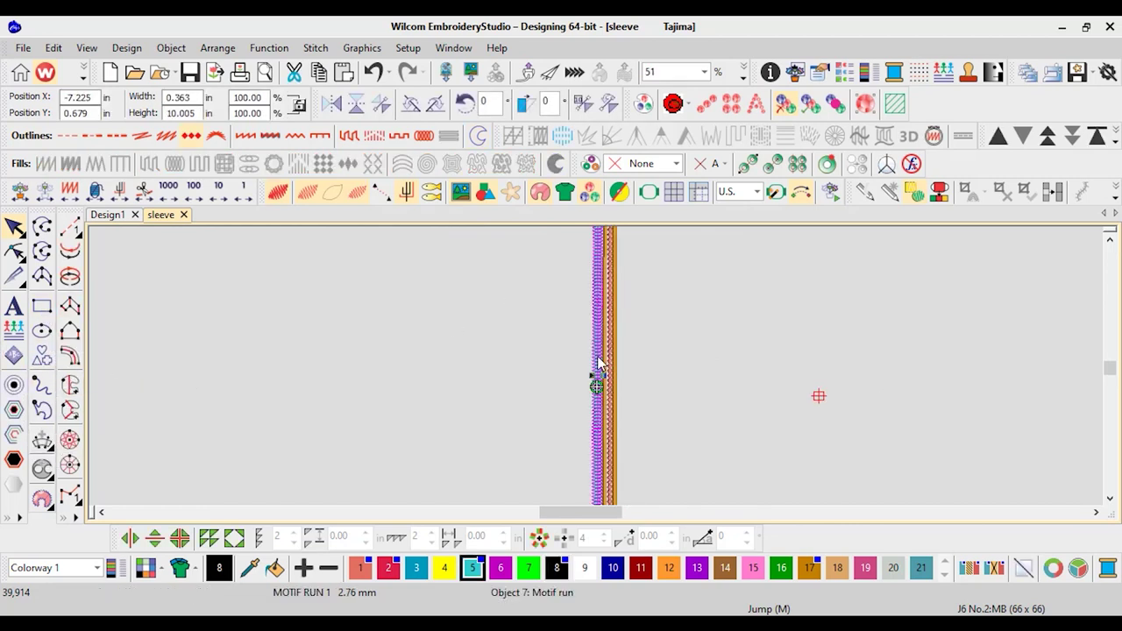
drag(583, 363, 388, 359)
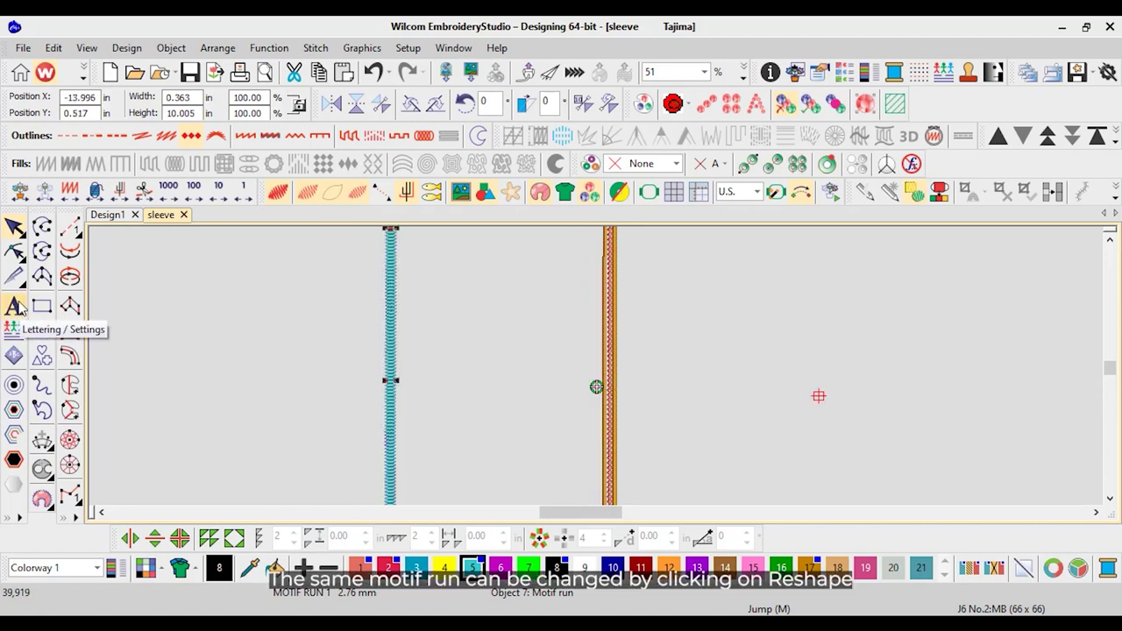
Reshape the cyan motif run by adding a middle node and pulling it left to bend the line into an arc
click(15, 252)
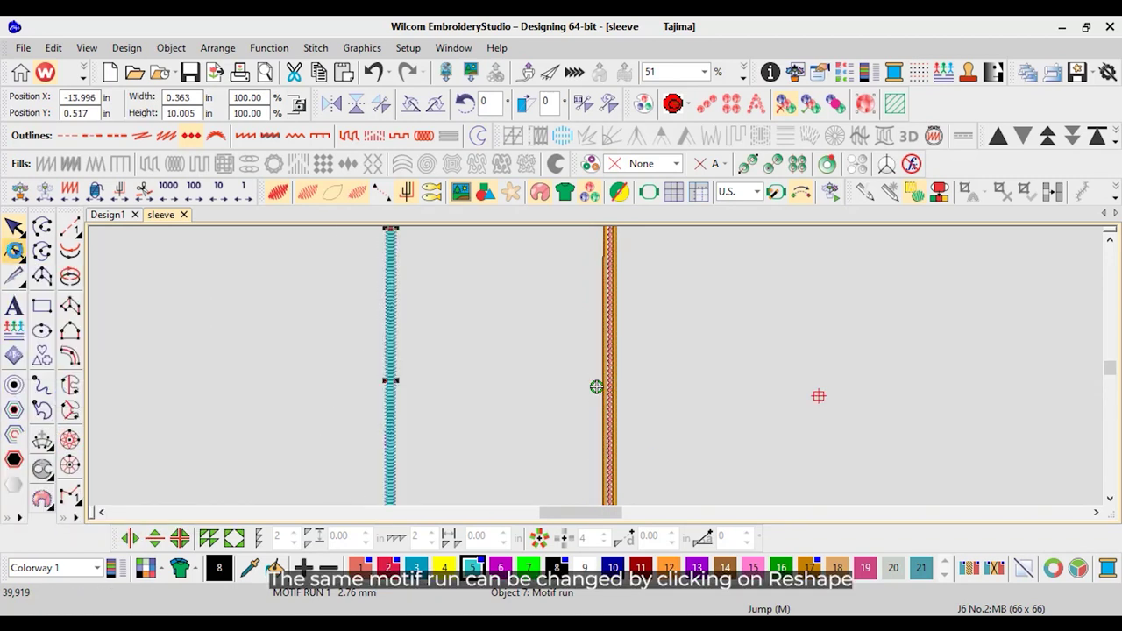
scroll(410, 364, down, 1)
scroll(581, 383, up, 2)
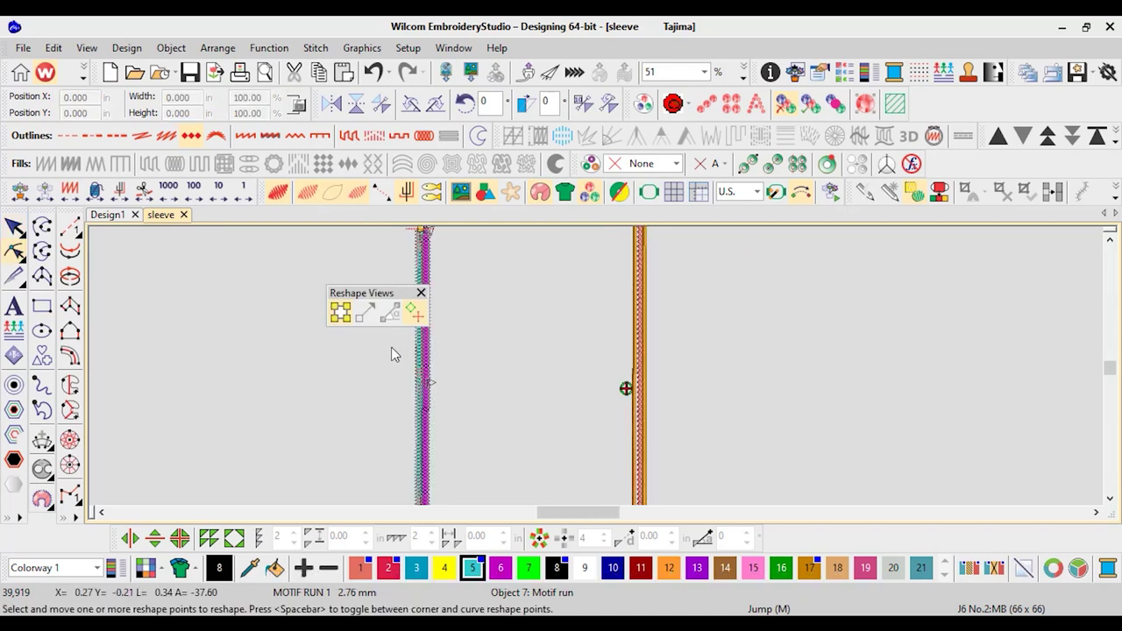
click(421, 293)
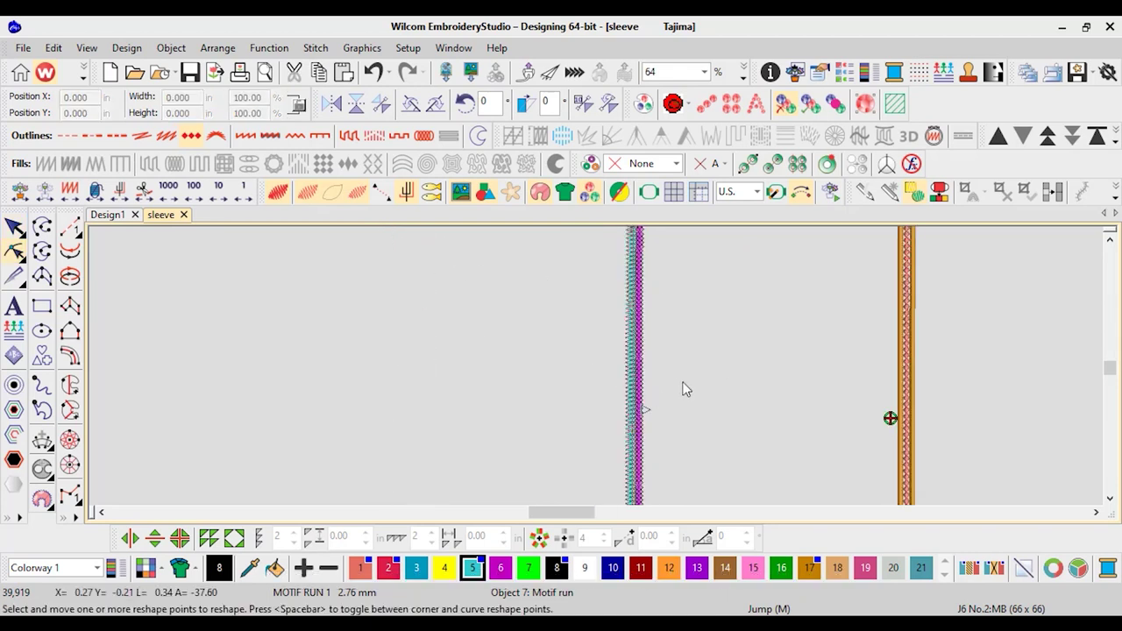
click(633, 380)
drag(631, 380, 466, 348)
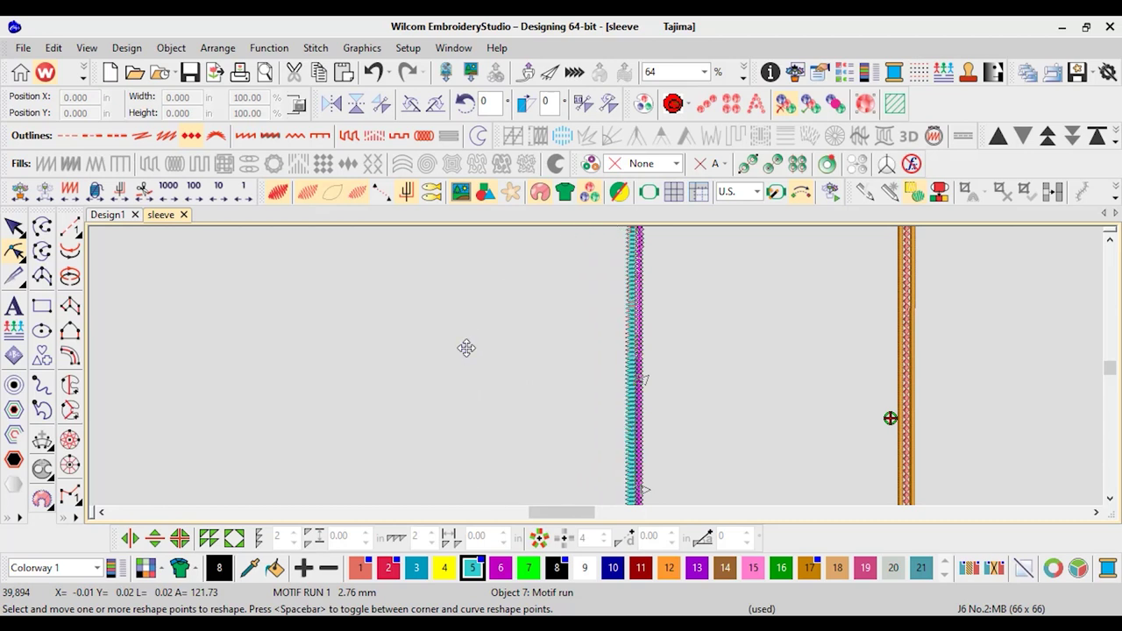
Move the arc's upper end node down and inward to curl the cyan motif run towards a closed loop
scroll(597, 364, down, 2)
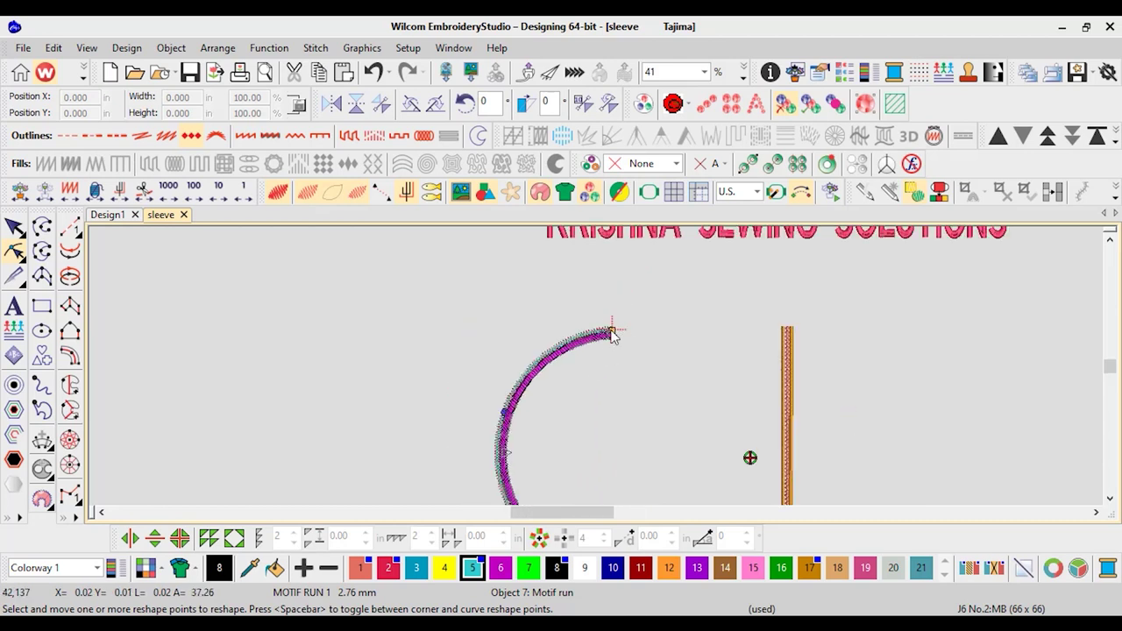
drag(611, 330, 596, 454)
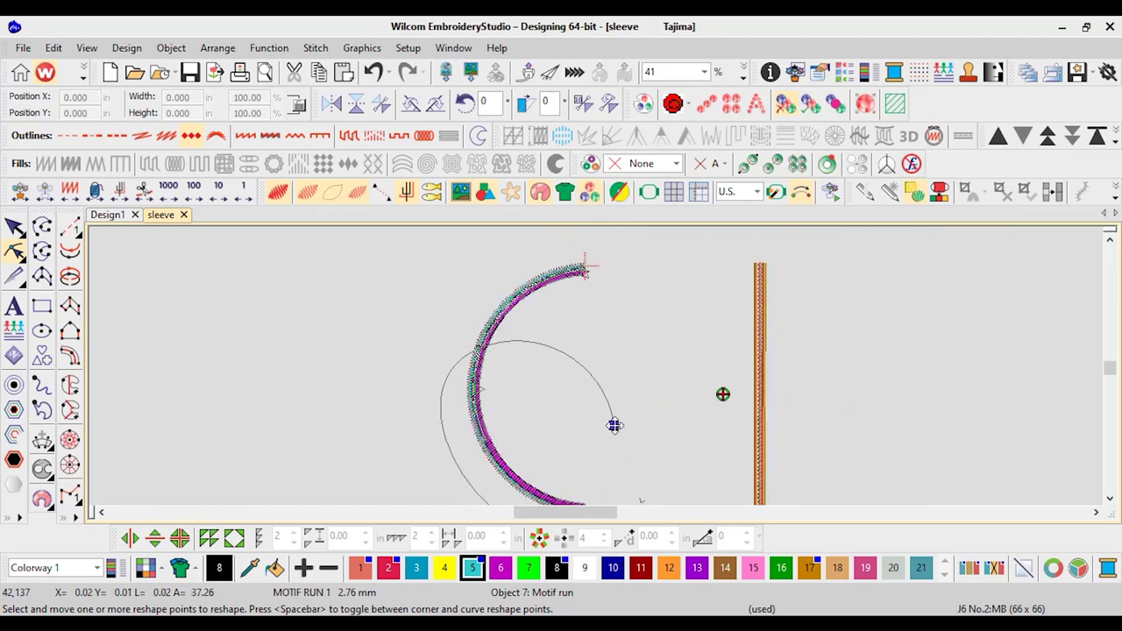
scroll(524, 469, up, 2)
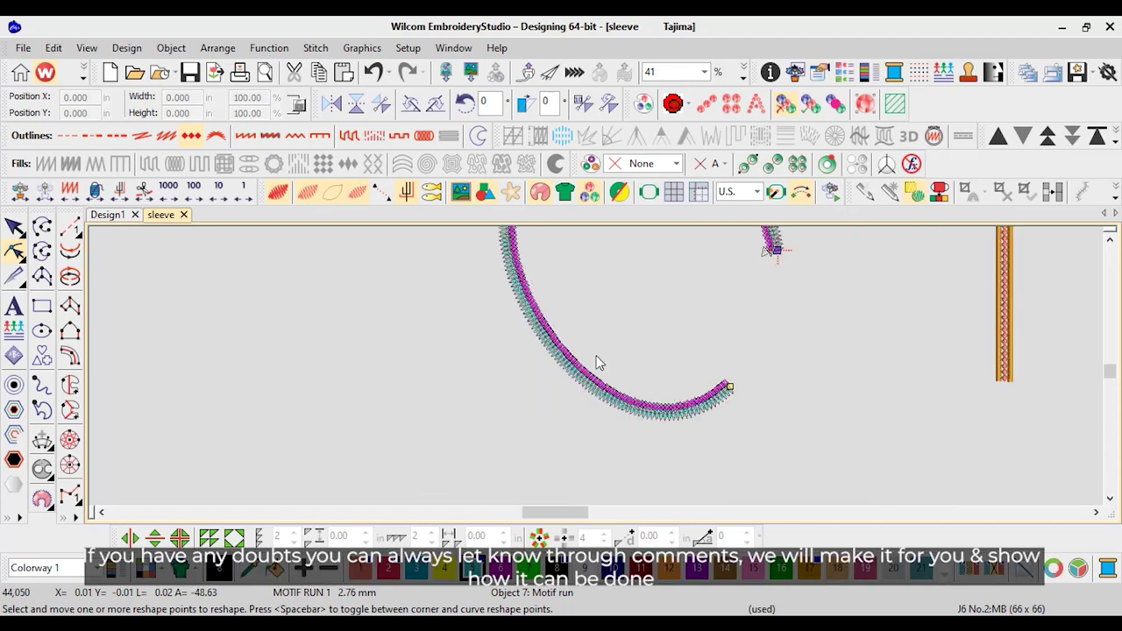
Close the cyan motif run into a full circle by moving its lower end node onto the opposite end node
click(541, 315)
scroll(538, 327, up, 4)
scroll(847, 371, down, 3)
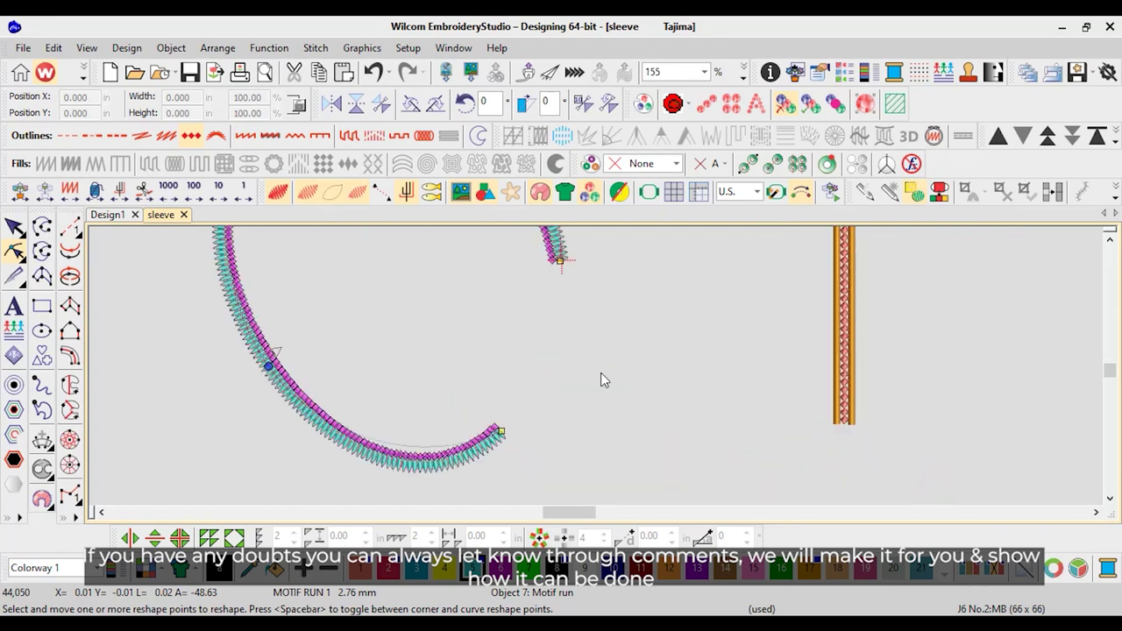
click(496, 431)
drag(496, 431, 560, 260)
scroll(470, 288, down, 1)
scroll(485, 283, up, 1)
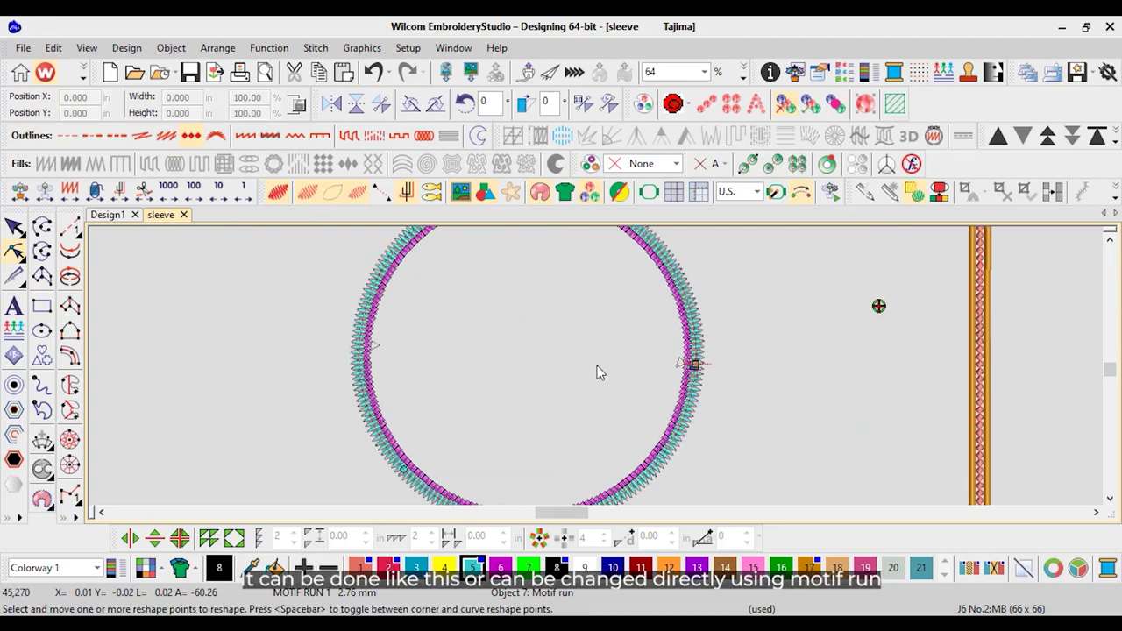
click(14, 226)
click(526, 359)
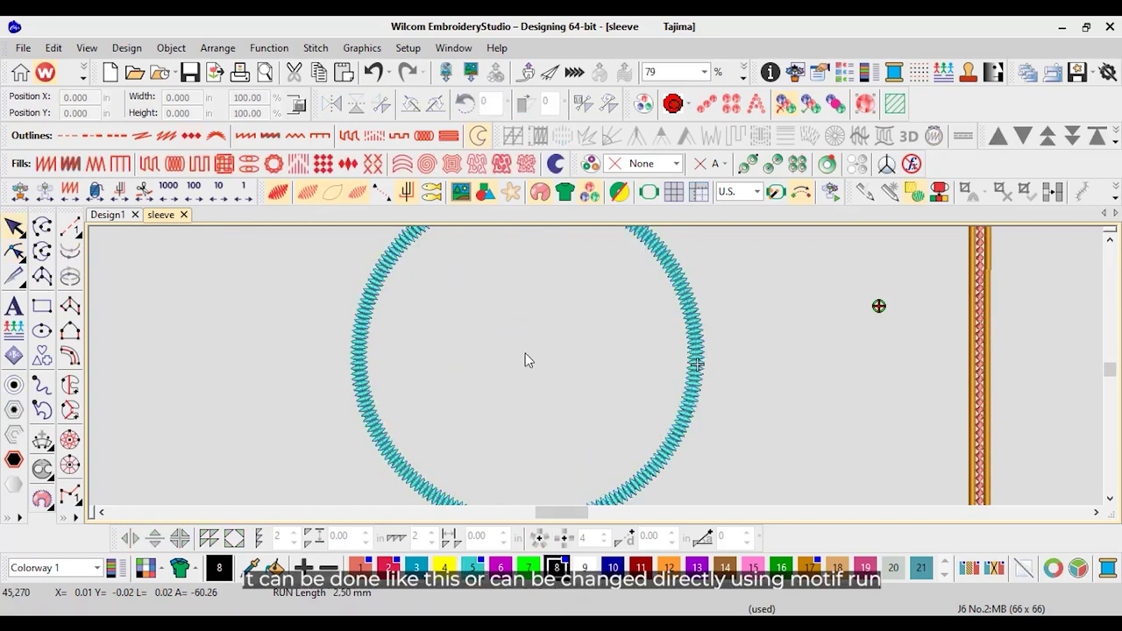
scroll(544, 351, down, 2)
click(537, 245)
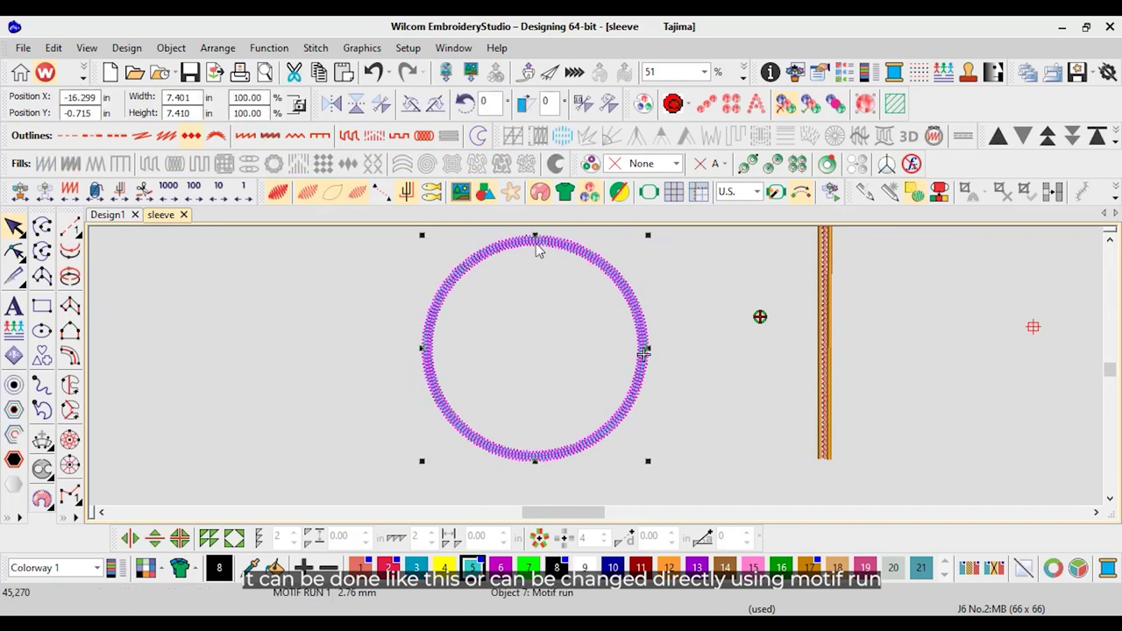
click(521, 416)
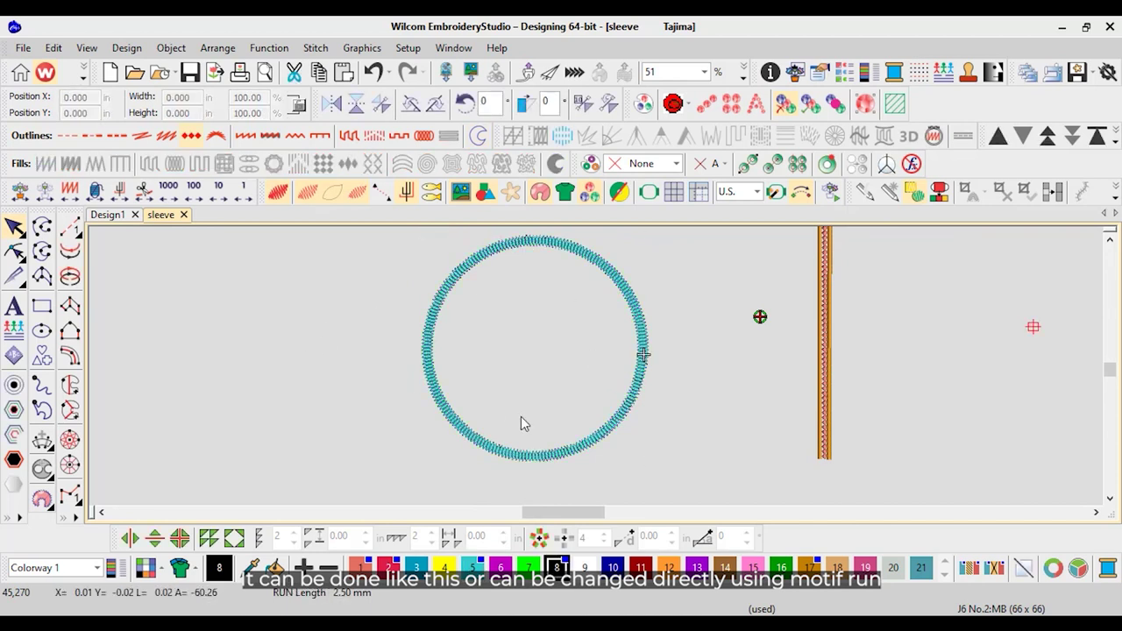
Draw a plain circle about 8.7 in across in the empty area left of the cyan motif ring
scroll(491, 410, down, 2)
scroll(592, 371, up, 3)
click(41, 332)
click(41, 338)
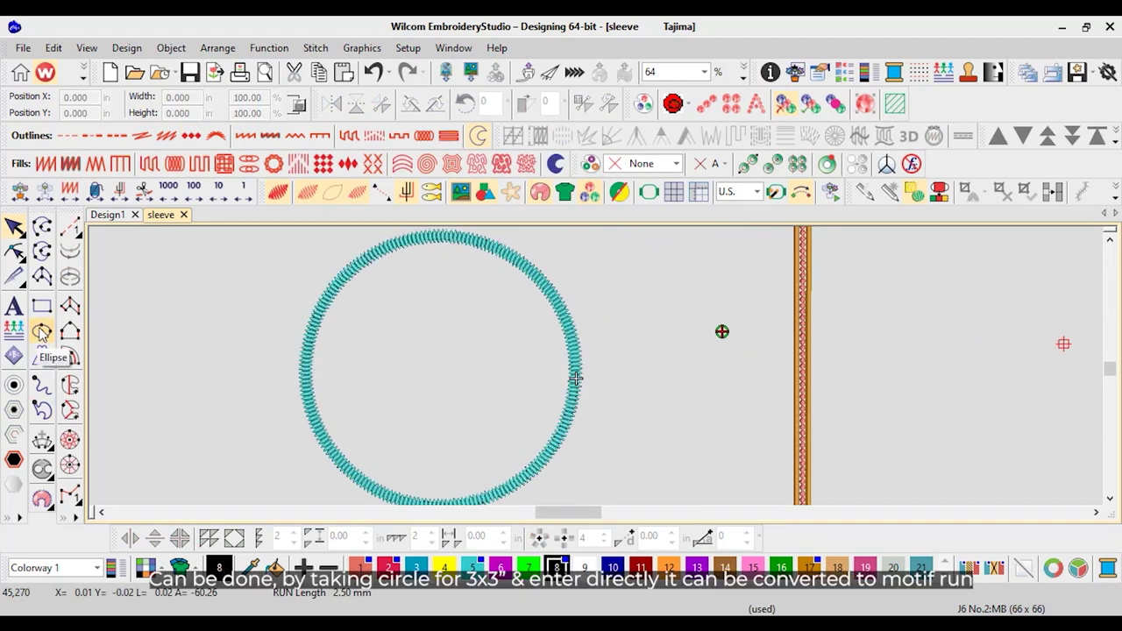
scroll(320, 319, down, 3)
click(263, 321)
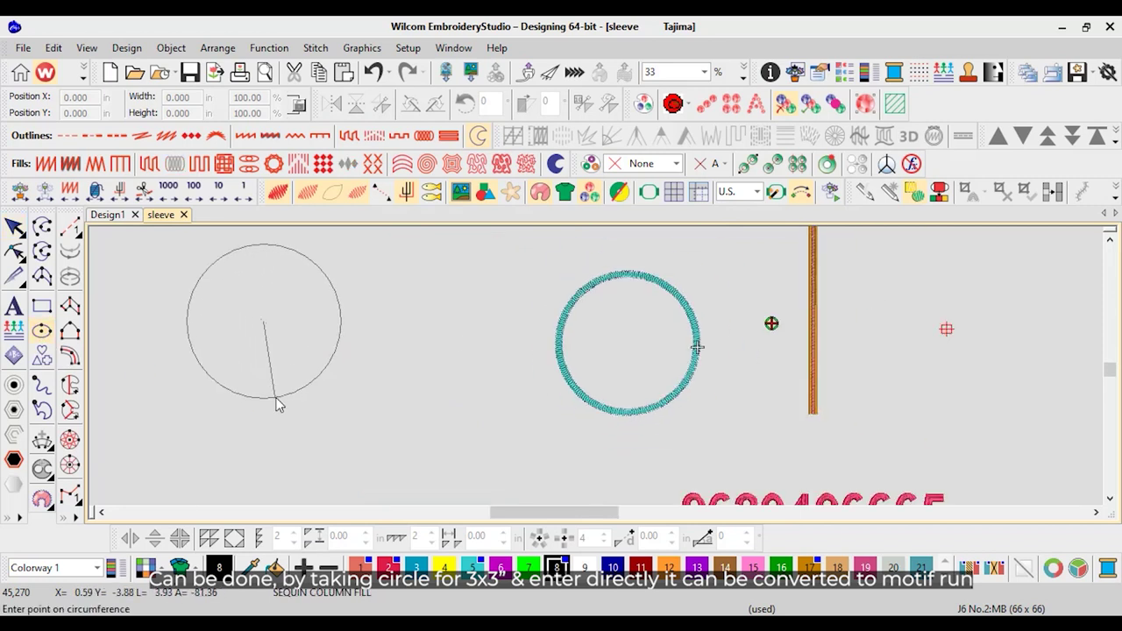
click(276, 407)
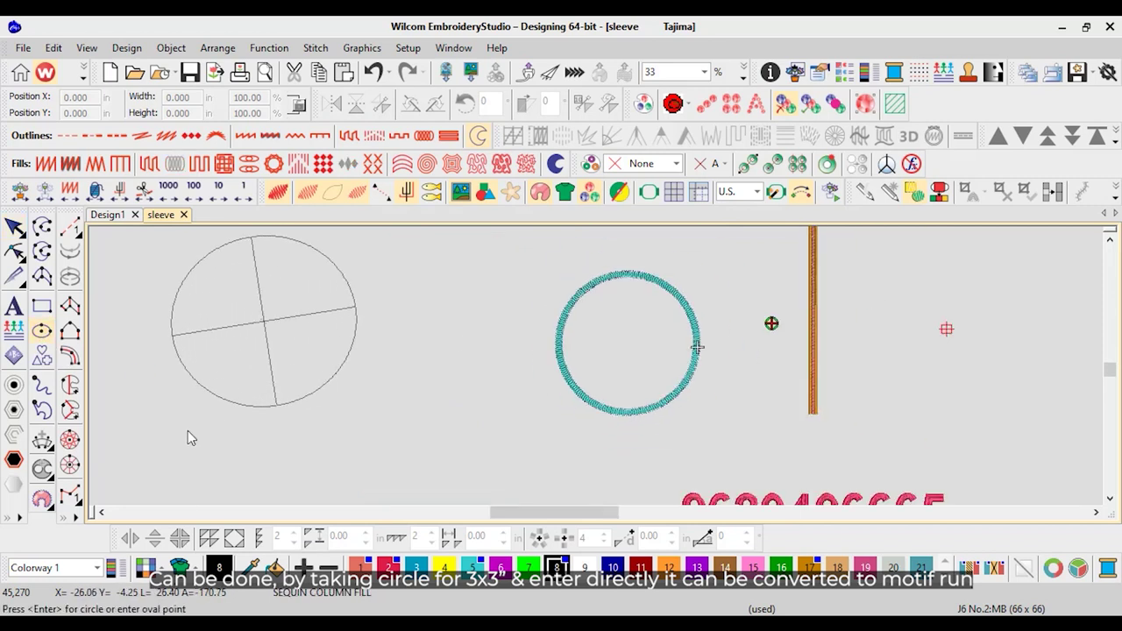
key(Return)
key(Escape)
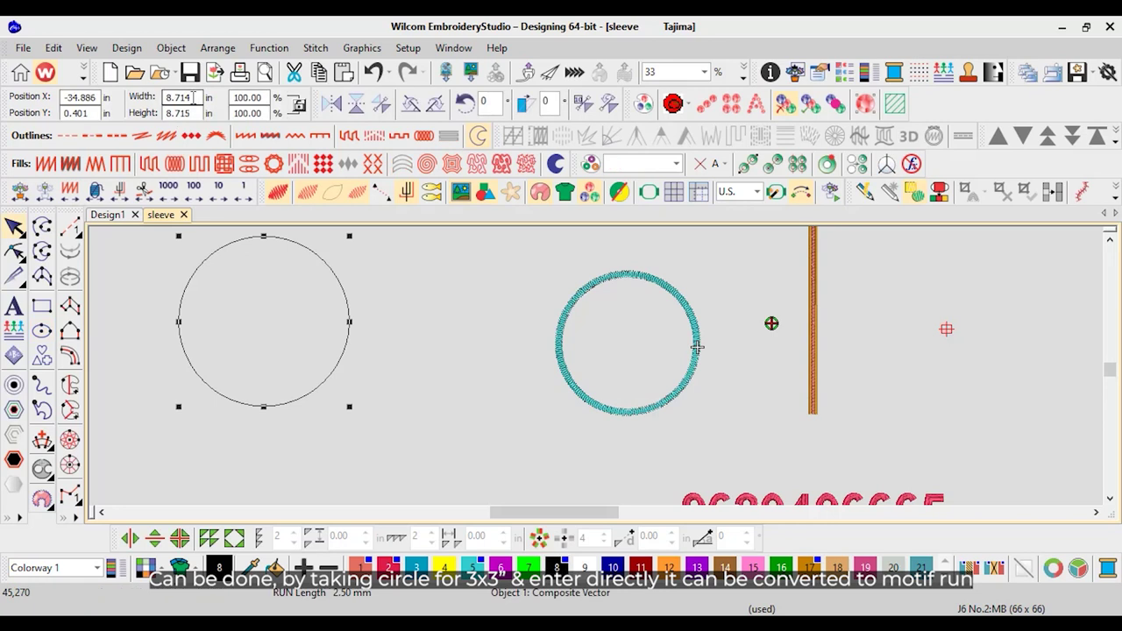
Resize the new circle to 3 in wide and 3 in high
drag(196, 97, 88, 97)
text(3)
key(Tab)
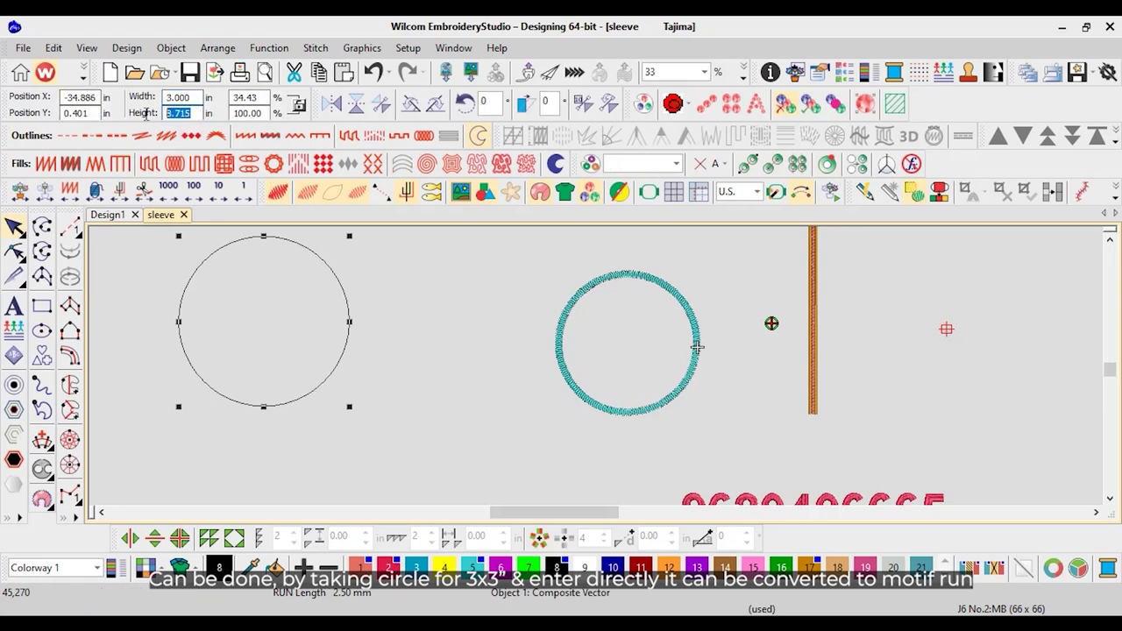
text(3)
key(Return)
scroll(320, 299, up, 5)
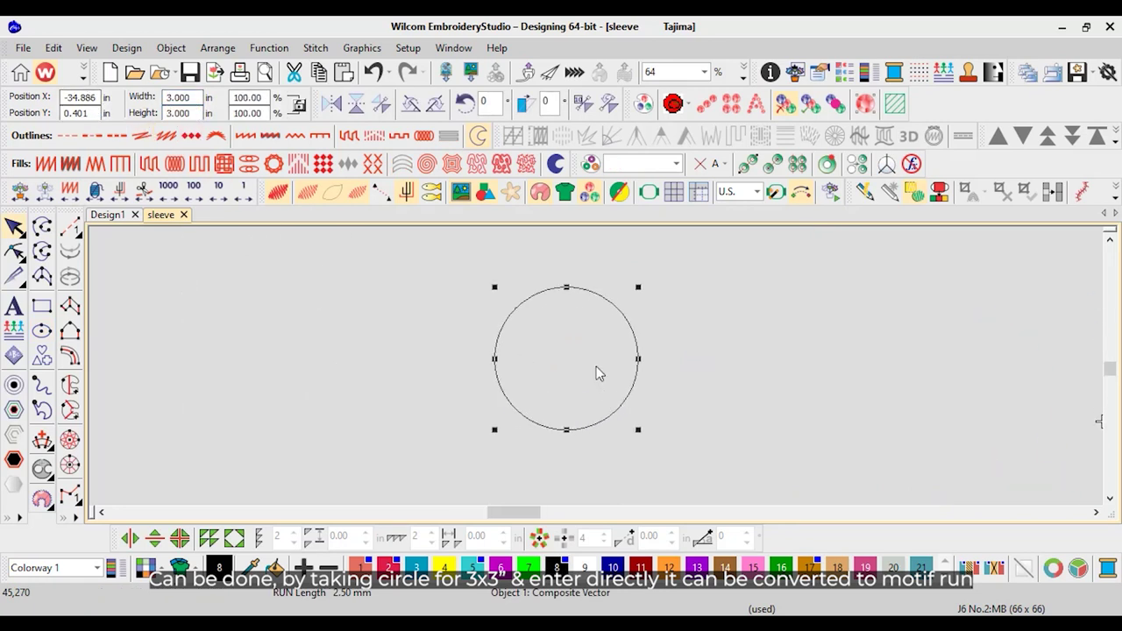
Convert the 3 in circle to a Motif Run outline, assign motif set 2 in its properties and expand the motif previews
click(605, 282)
click(606, 281)
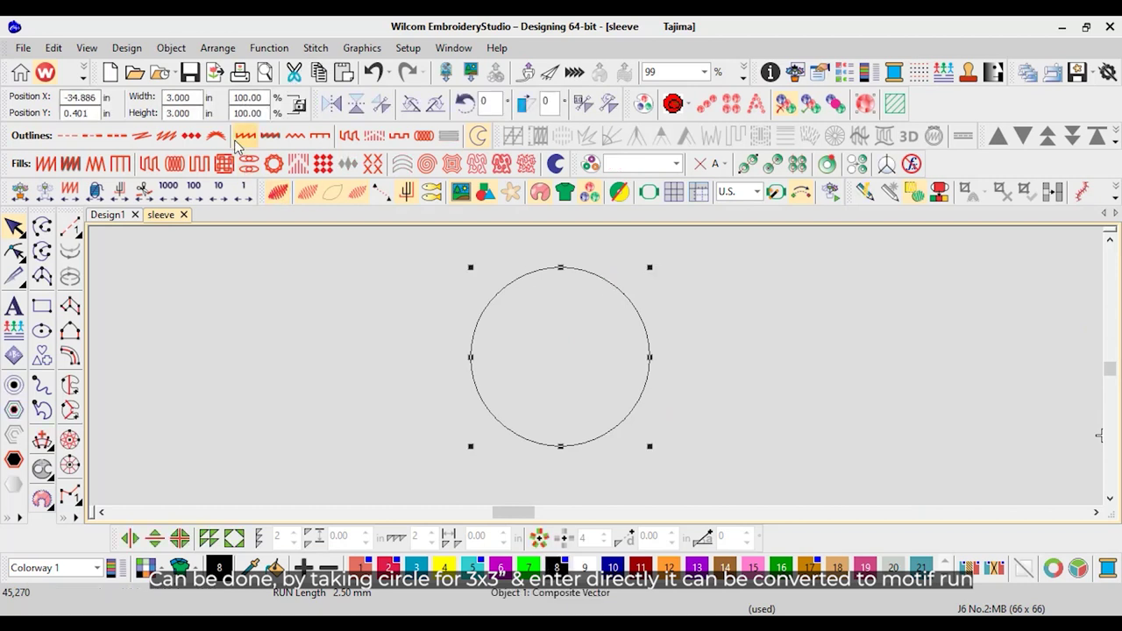
click(189, 137)
right_click(190, 138)
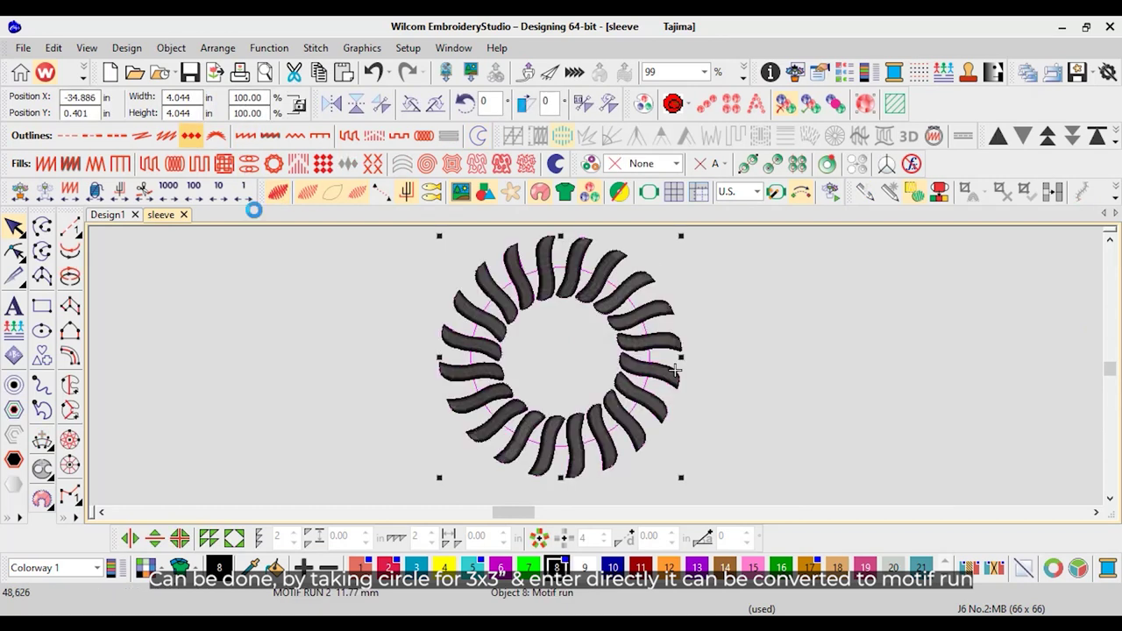
click(701, 288)
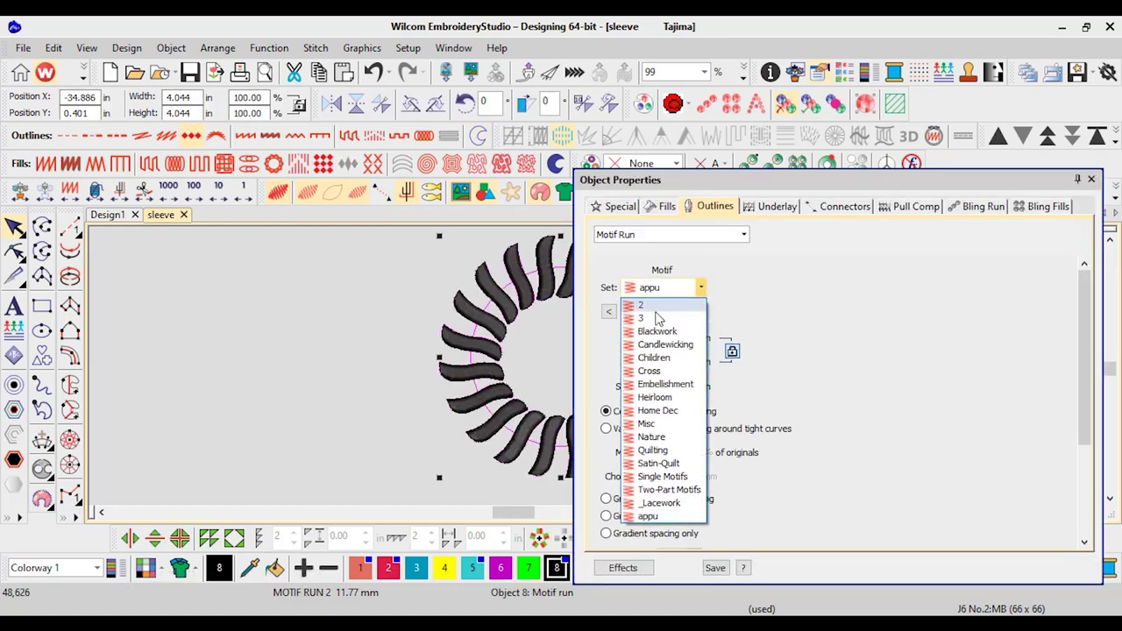
click(649, 309)
click(609, 312)
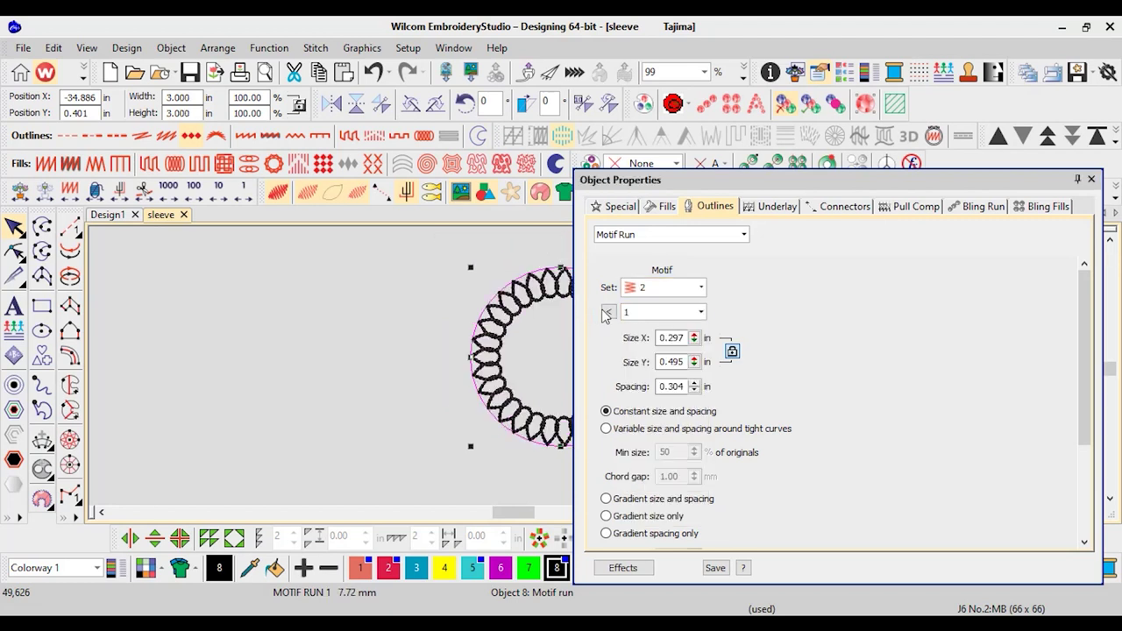
Apply motif 10 of set 3 to the circle and narrow the properties dialog to uncover the design
click(701, 289)
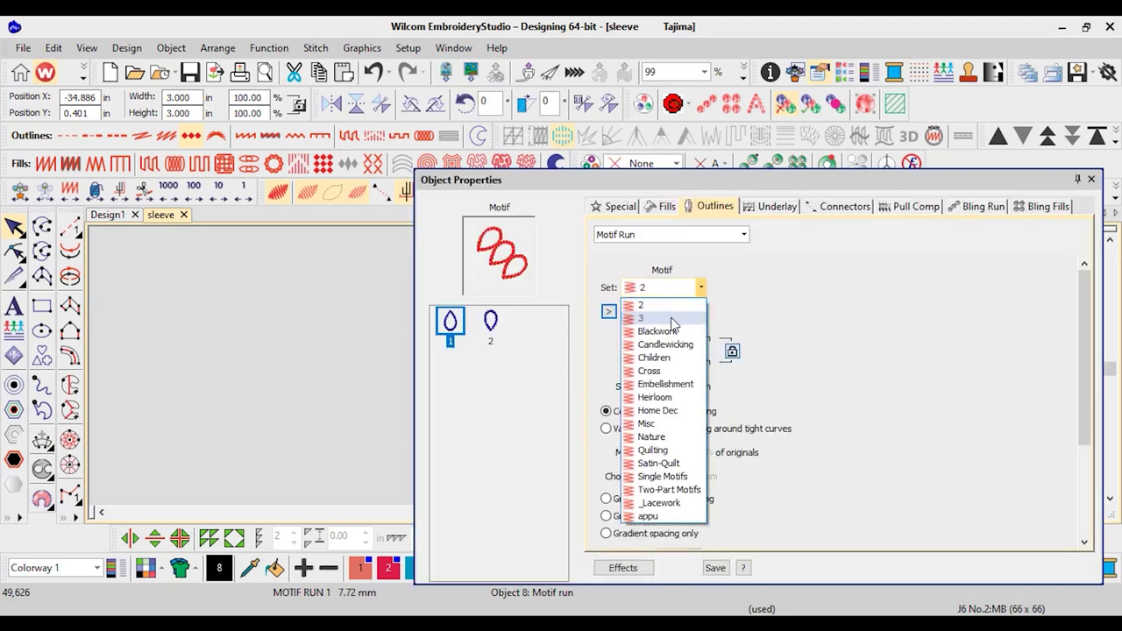
click(649, 317)
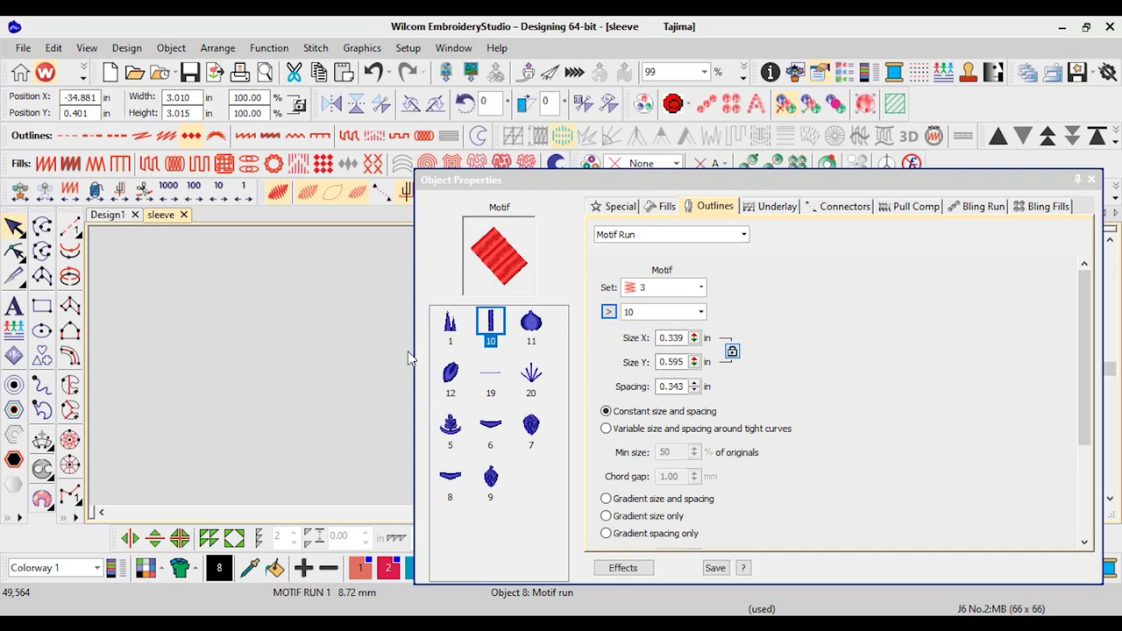
drag(418, 357, 694, 386)
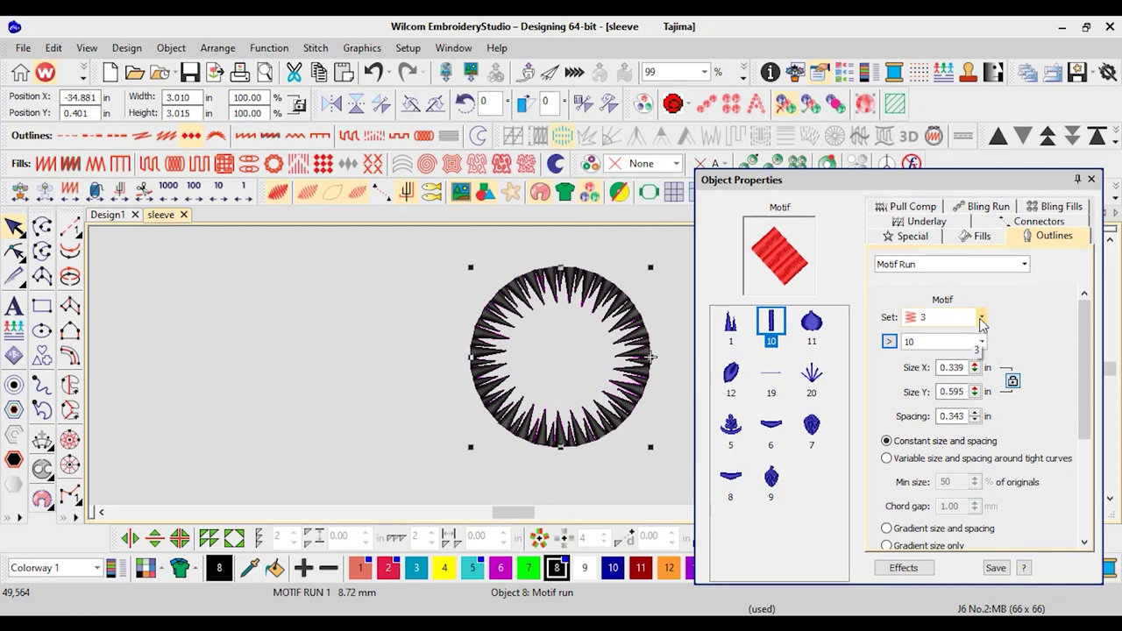
Try motifs 3 and 4 of the appu set on the circle and return it to motif 1 of set 2
click(951, 318)
click(928, 546)
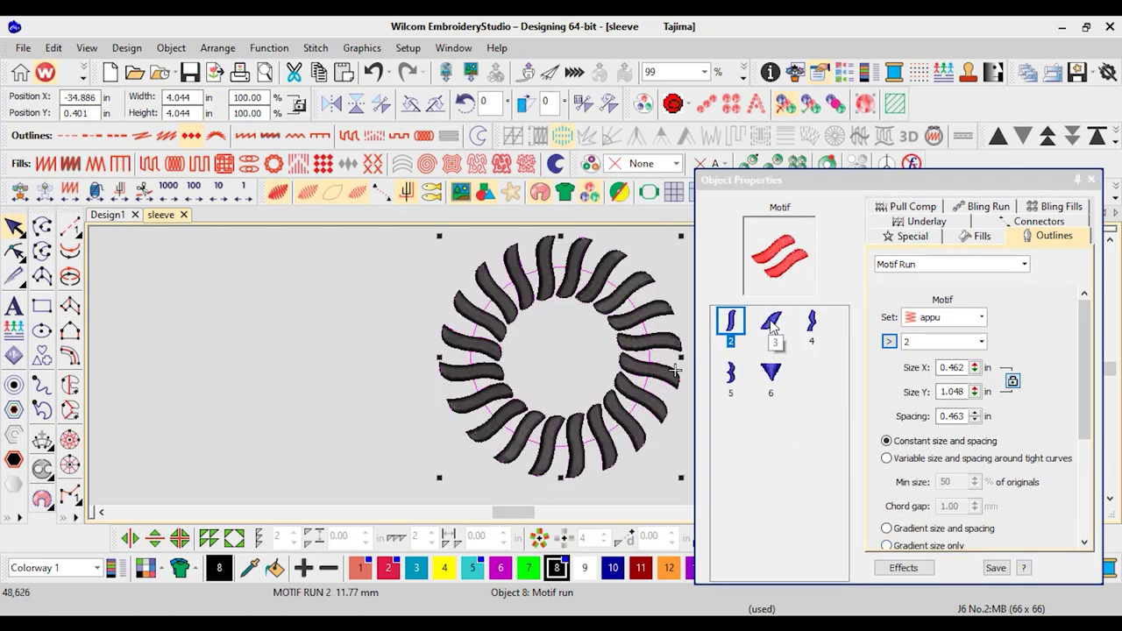
click(772, 322)
click(811, 322)
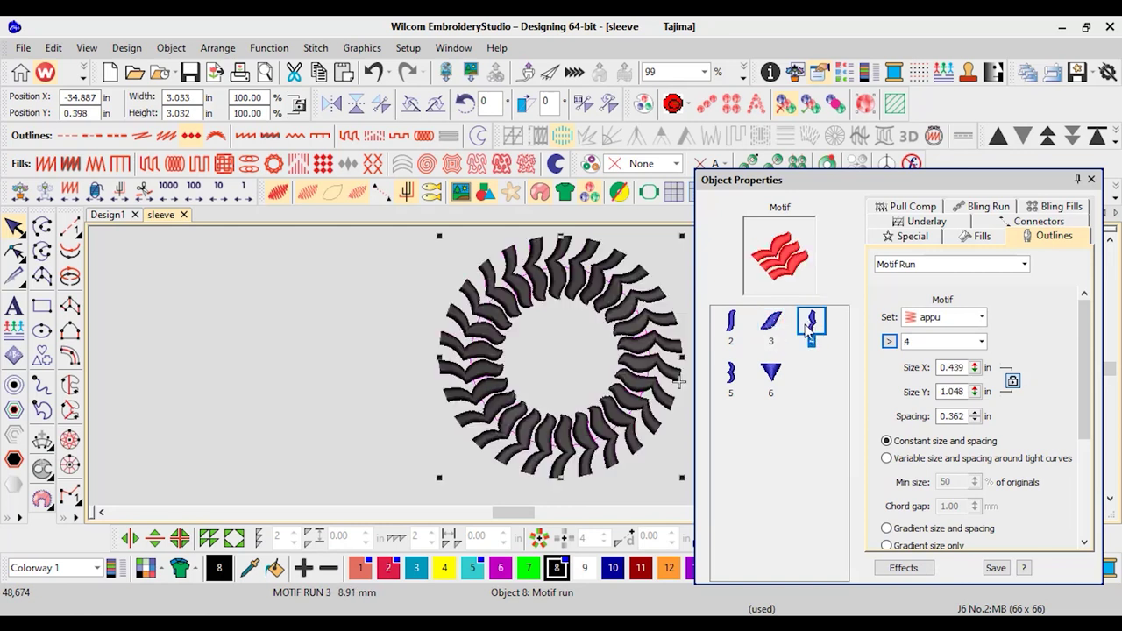
click(969, 317)
click(916, 337)
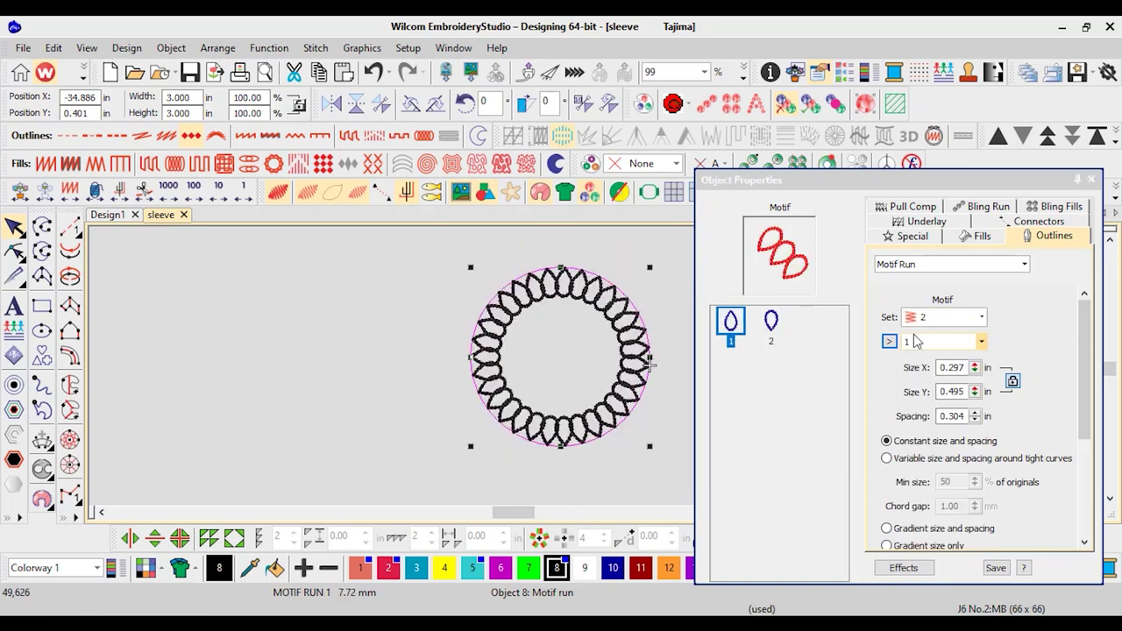
Try appu motifs 5, 6 and 4 on the circle
click(981, 317)
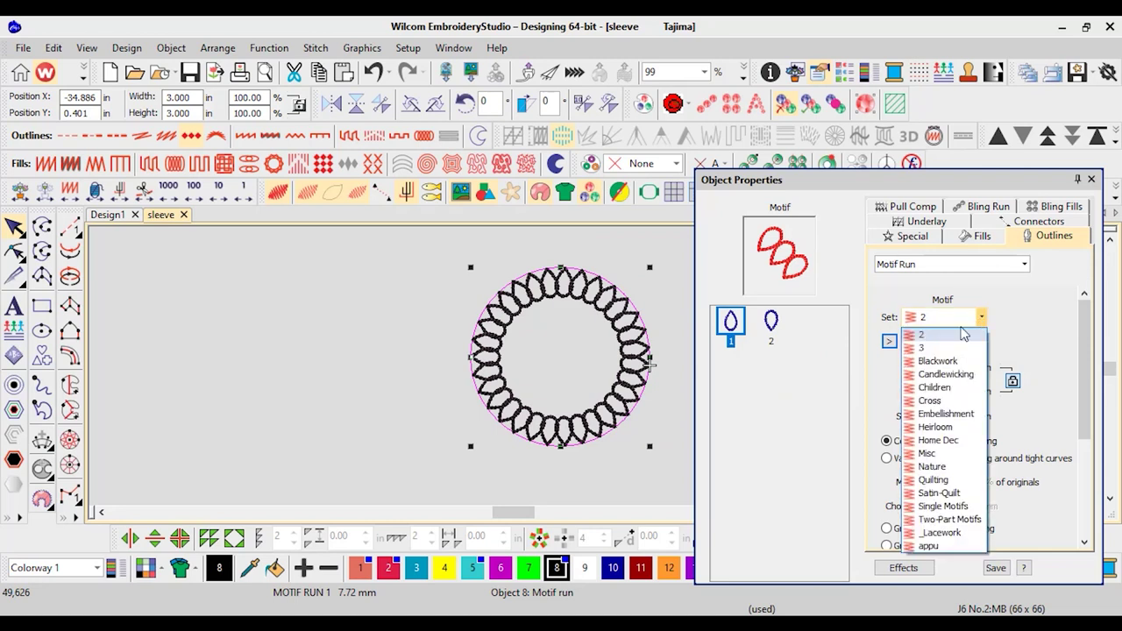
click(931, 545)
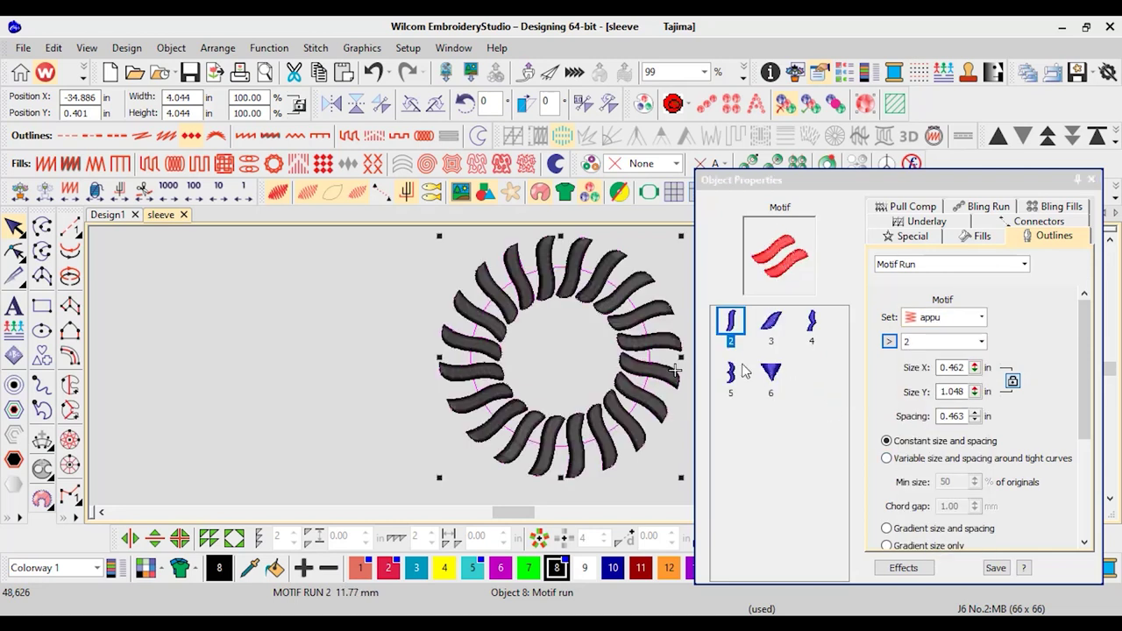
click(733, 372)
click(770, 373)
click(810, 324)
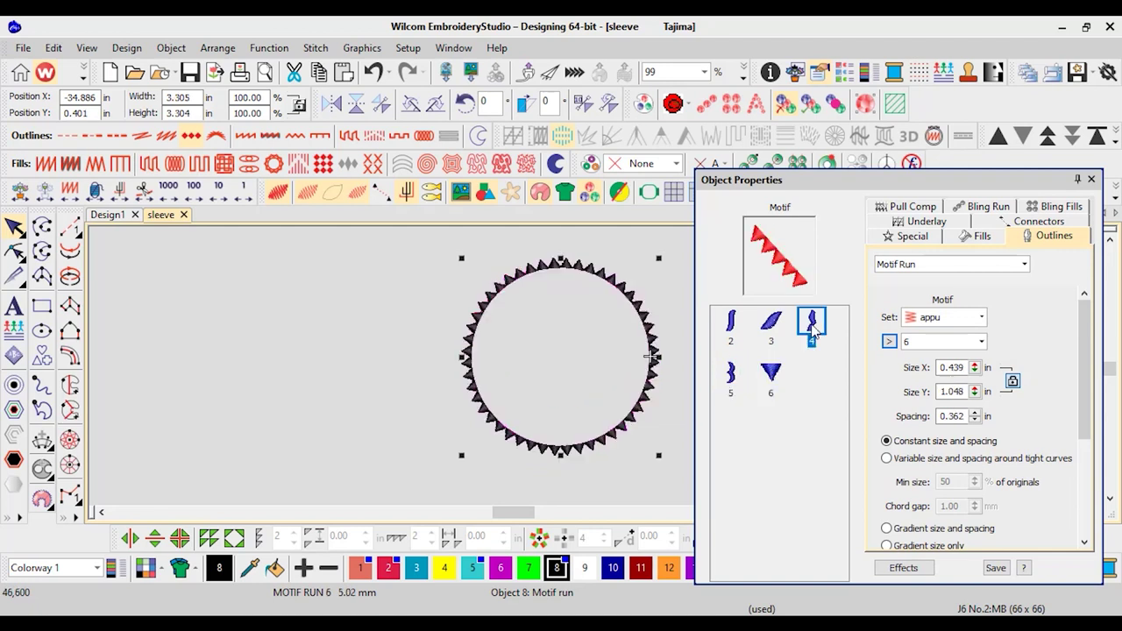
Set the circle's motif to set 2, motif 1, and close its object properties
click(981, 317)
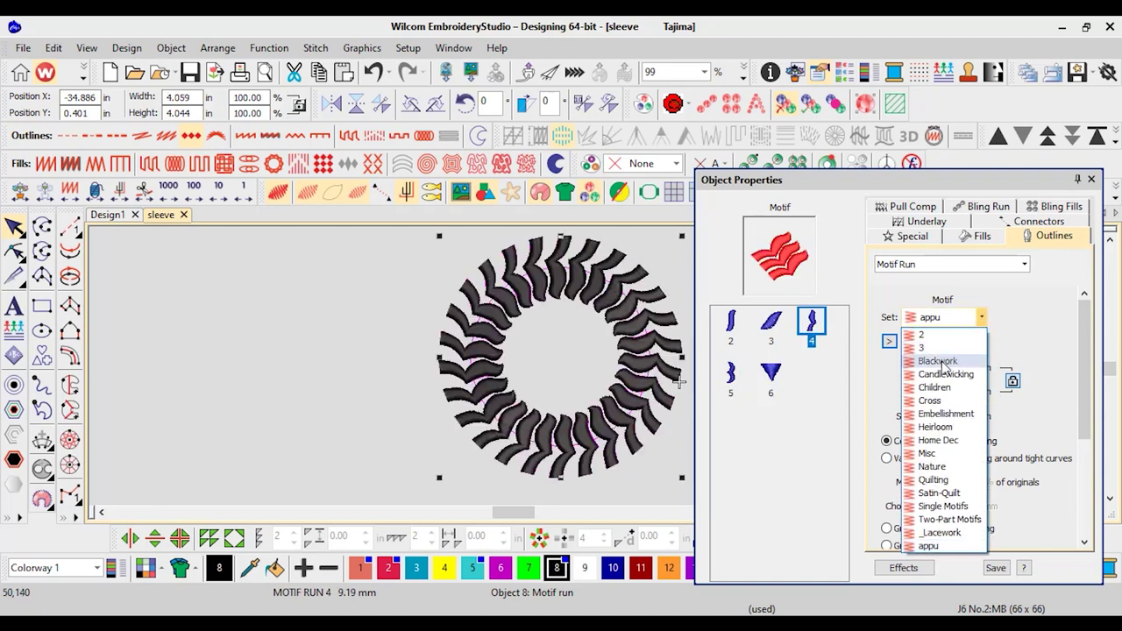
click(923, 335)
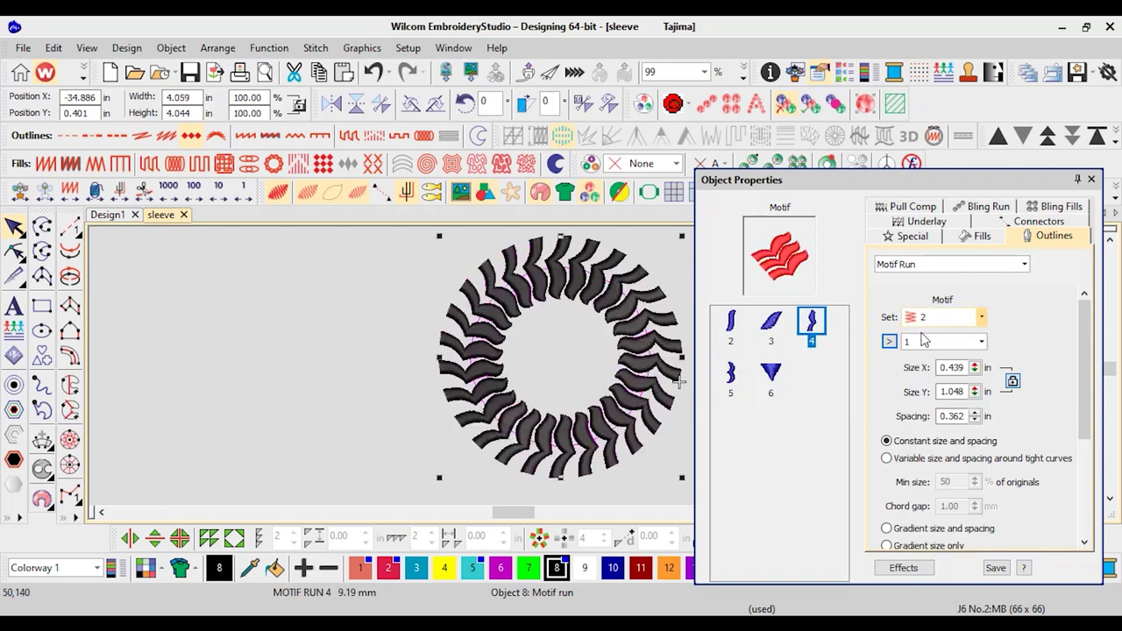
click(1091, 180)
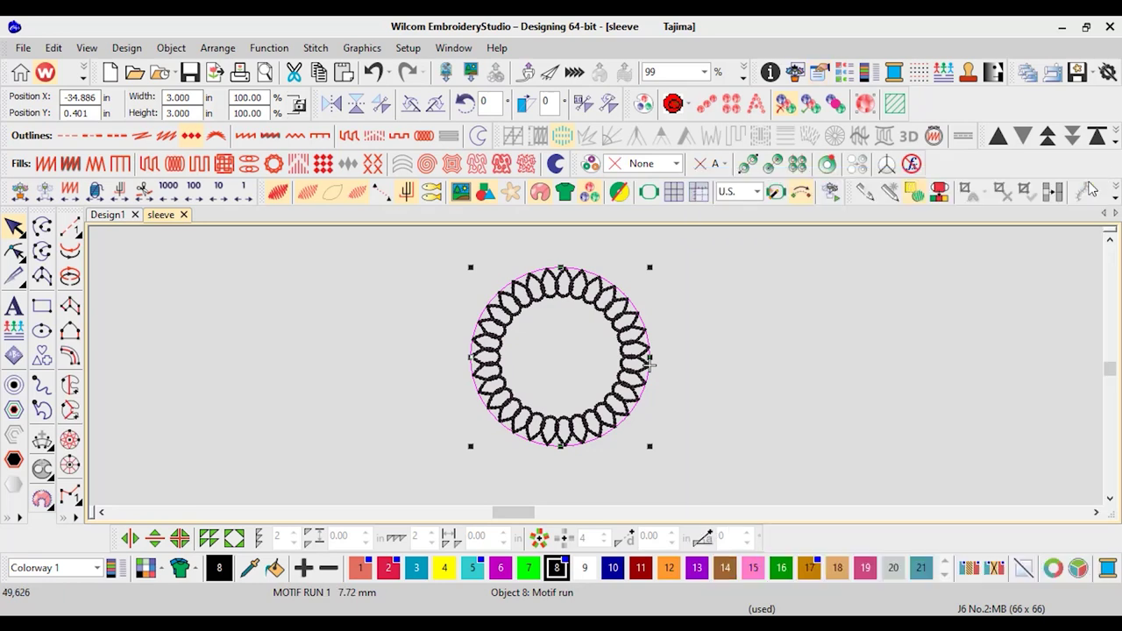
Move the black motif circle about 12.7 in right and 5 in down, towards the cyan ring
click(915, 341)
scroll(876, 368, down, 2)
scroll(713, 373, up, 5)
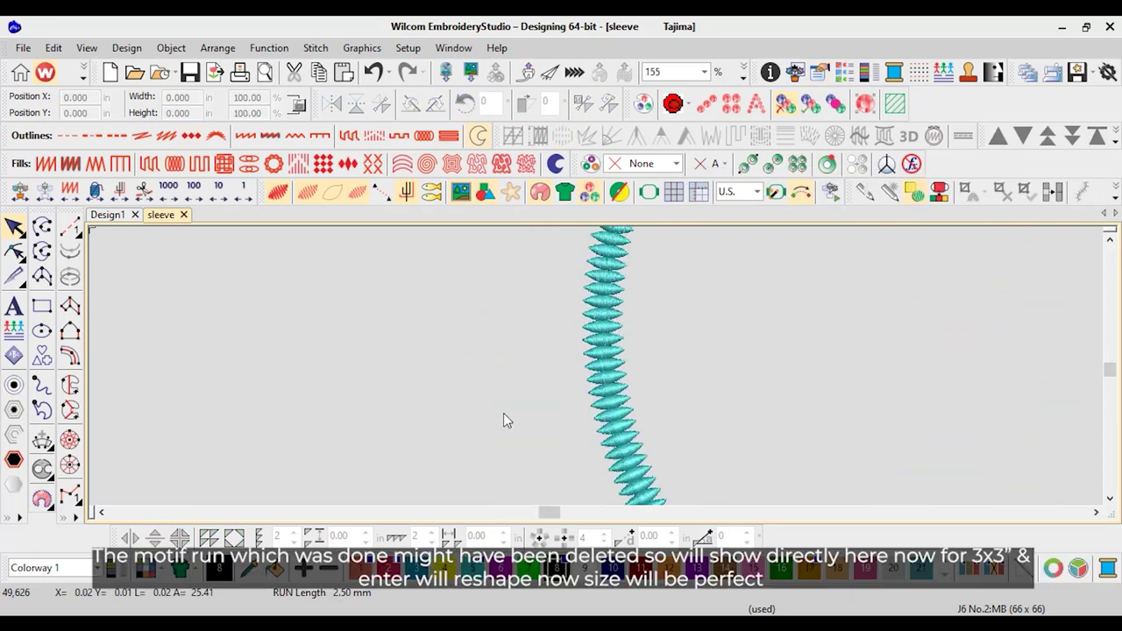
scroll(609, 361, down, 6)
scroll(609, 374, down, 1)
click(212, 315)
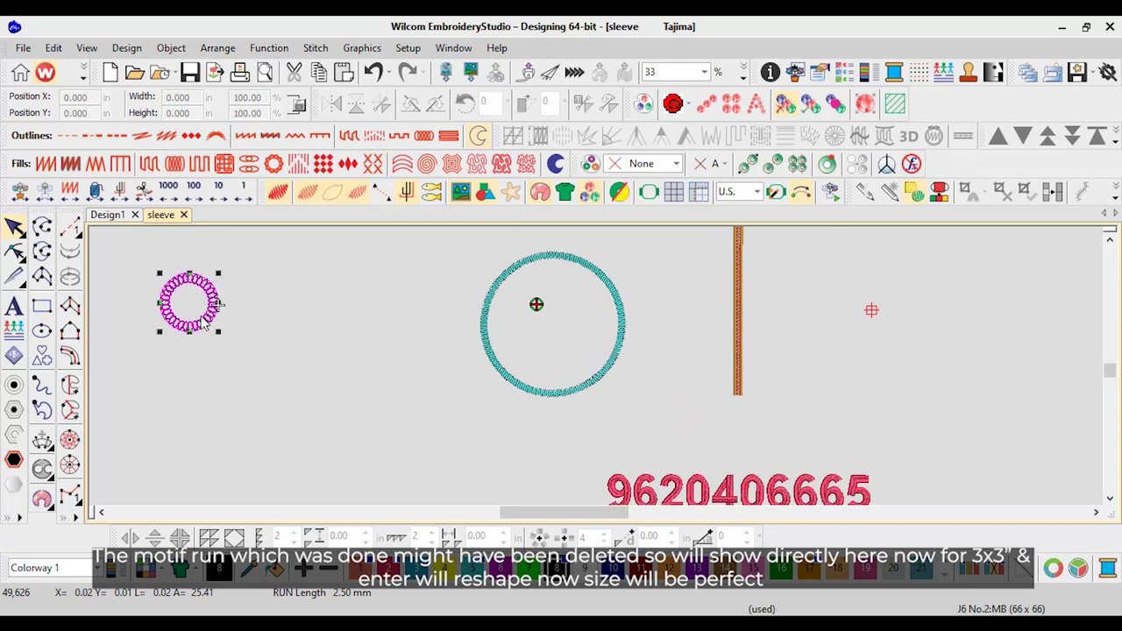
drag(212, 315, 462, 412)
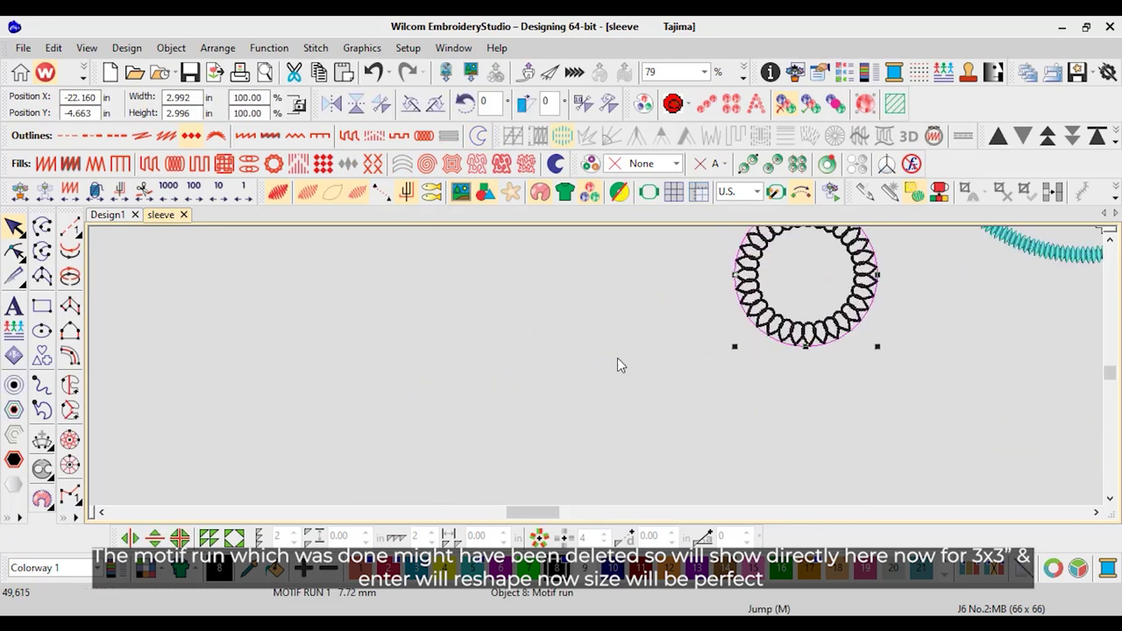
Delete the black 3 in motif circle
scroll(618, 365, down, 2)
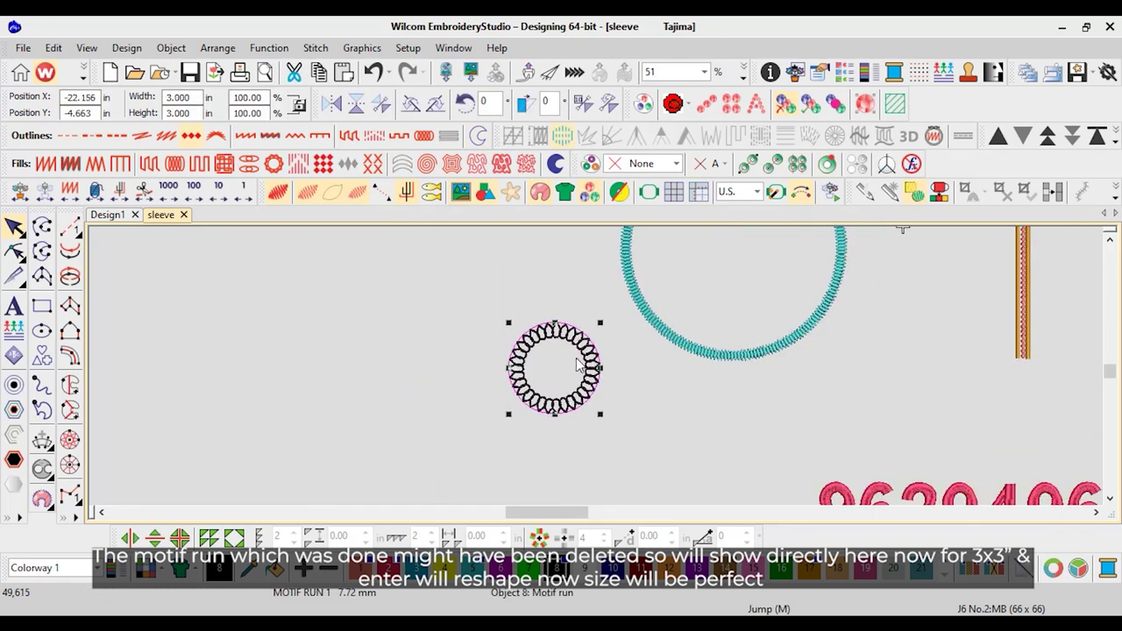
scroll(596, 365, up, 1)
key(Delete)
scroll(591, 368, down, 1)
scroll(613, 377, up, 2)
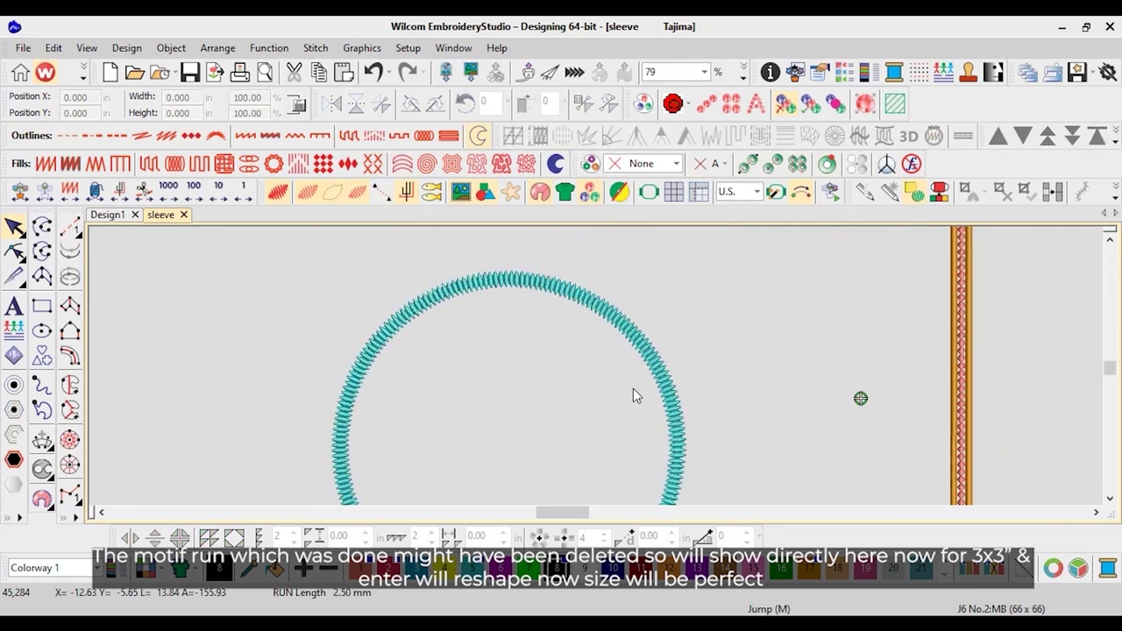
Resize the cyan motif ring to 3 in wide and 3 in high
click(671, 395)
scroll(653, 456, down, 2)
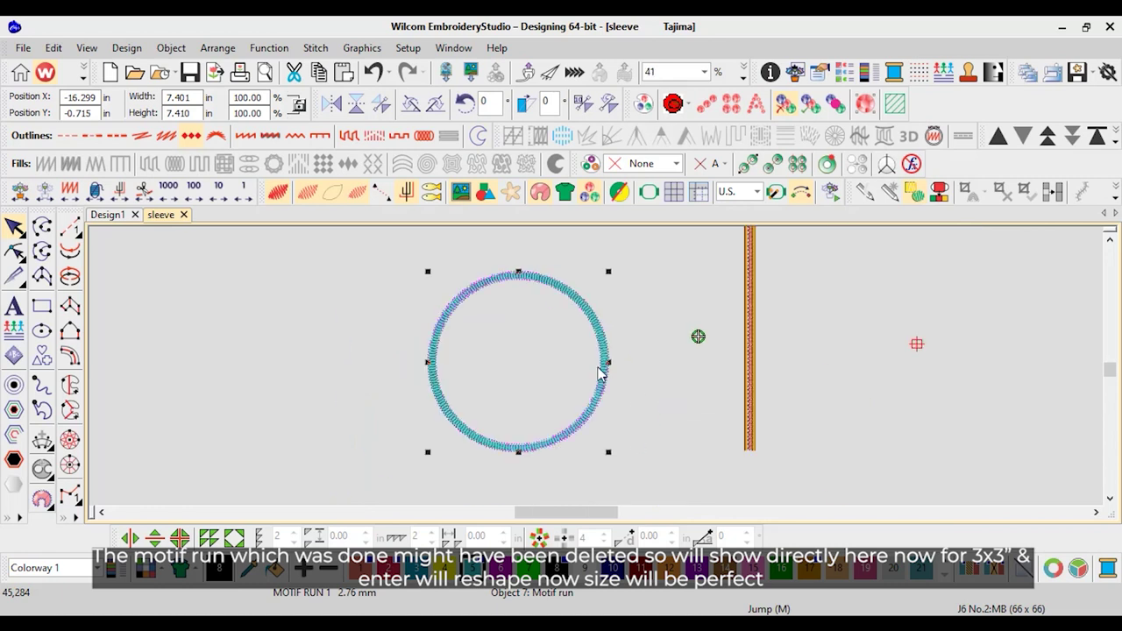
scroll(613, 399, up, 1)
scroll(587, 310, down, 1)
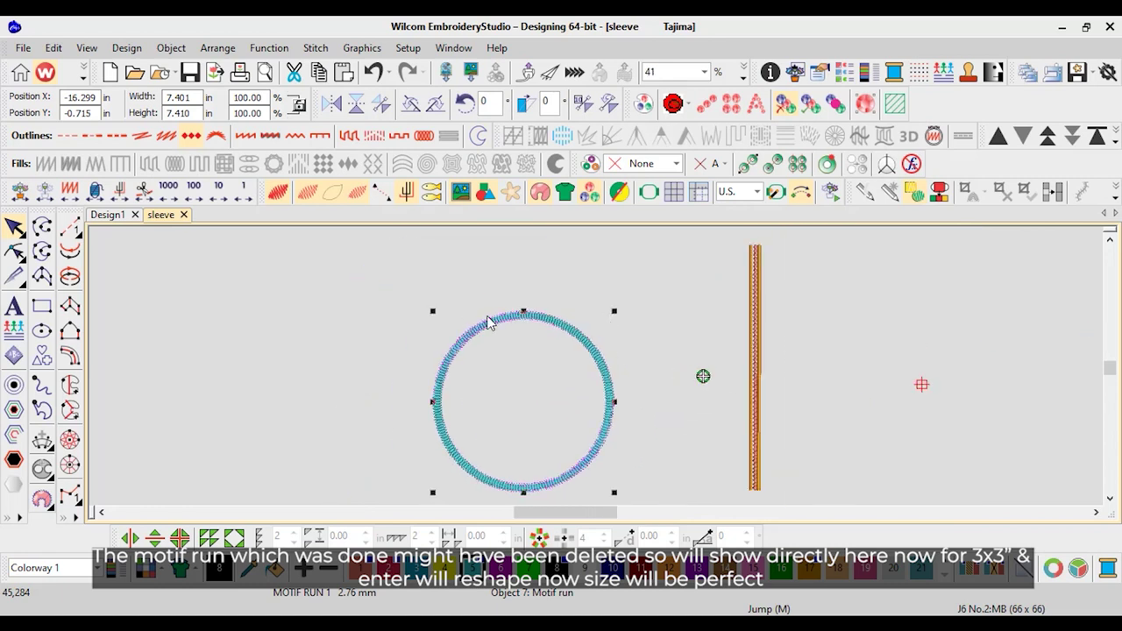
drag(195, 98, 112, 98)
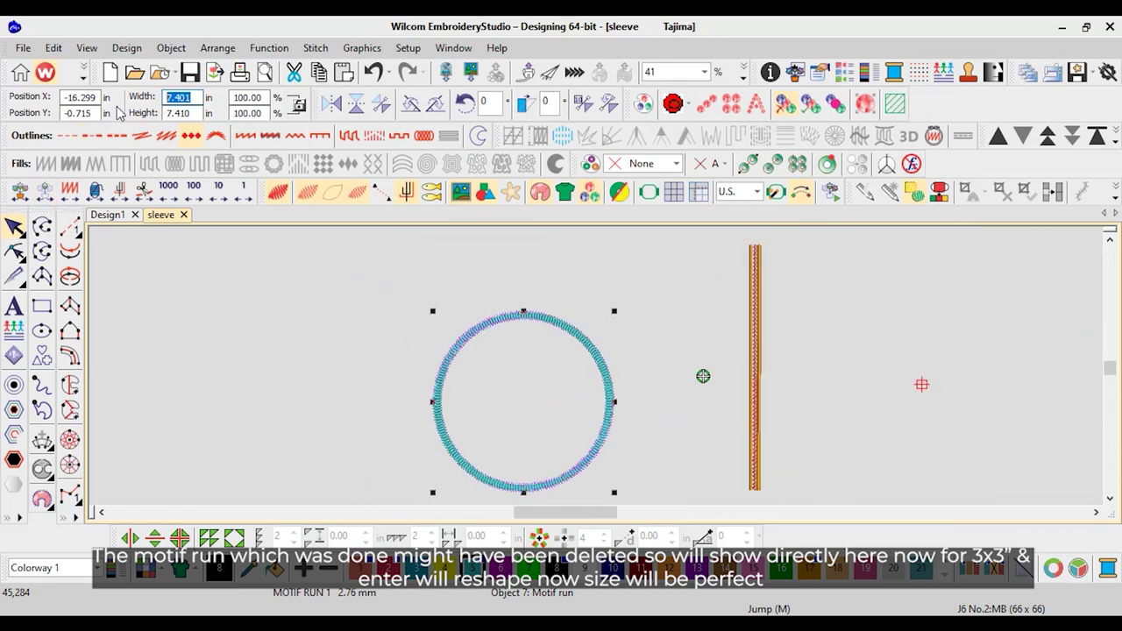
text(3)
key(Tab)
text(3)
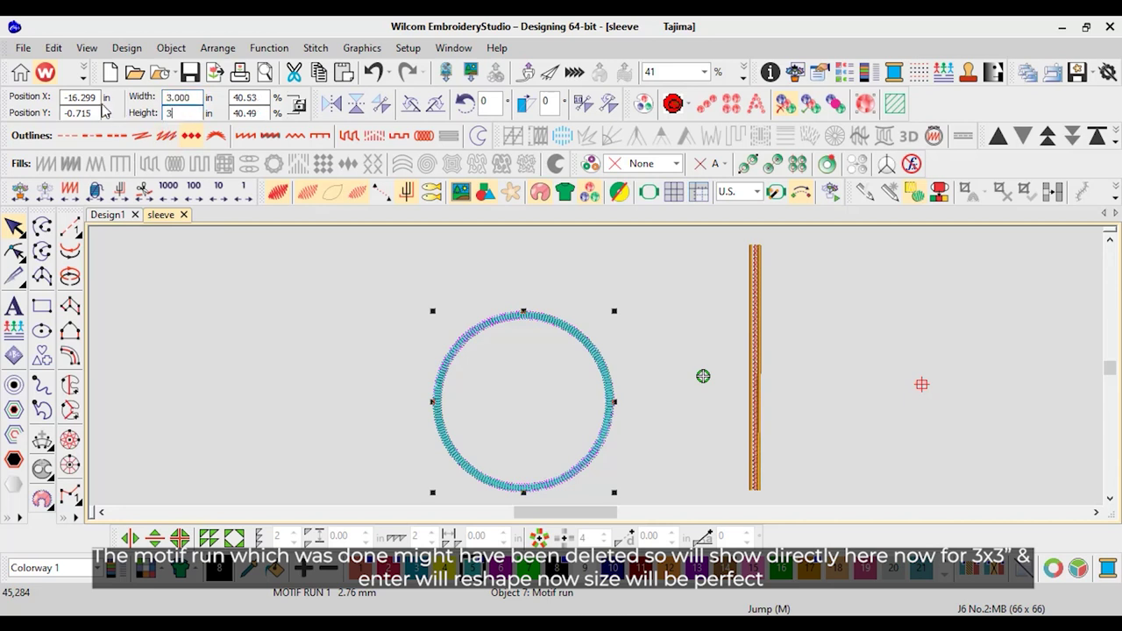
key(Return)
scroll(599, 371, up, 9)
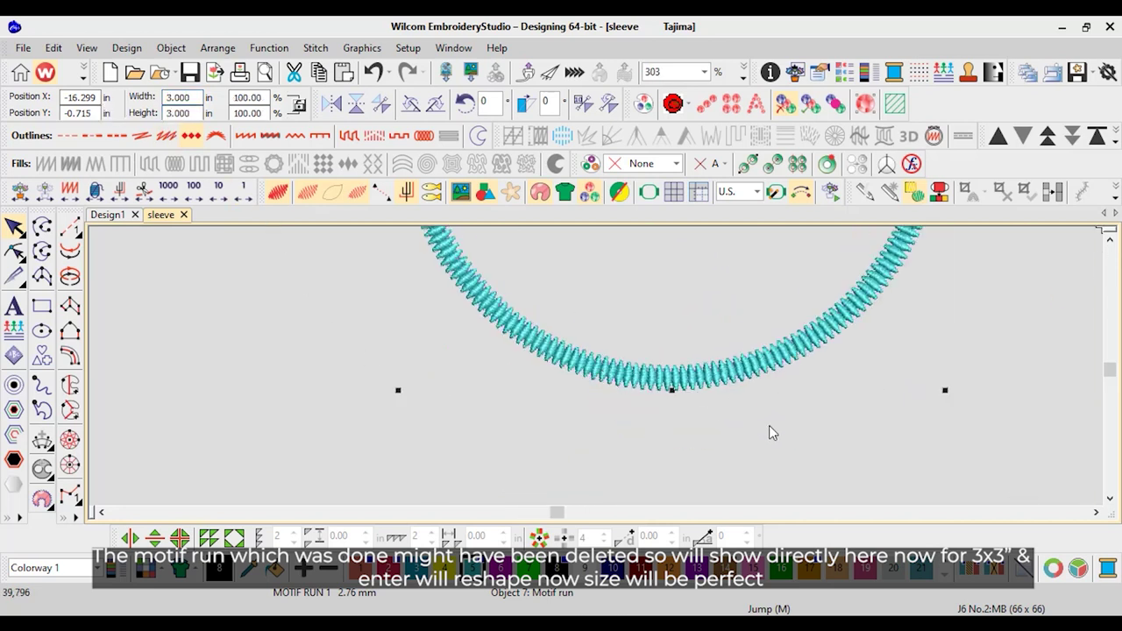
Reshape the cyan motif ring by shifting its lower-left control marker slightly up along the ring, and close the reshape views
click(778, 430)
click(561, 356)
click(14, 252)
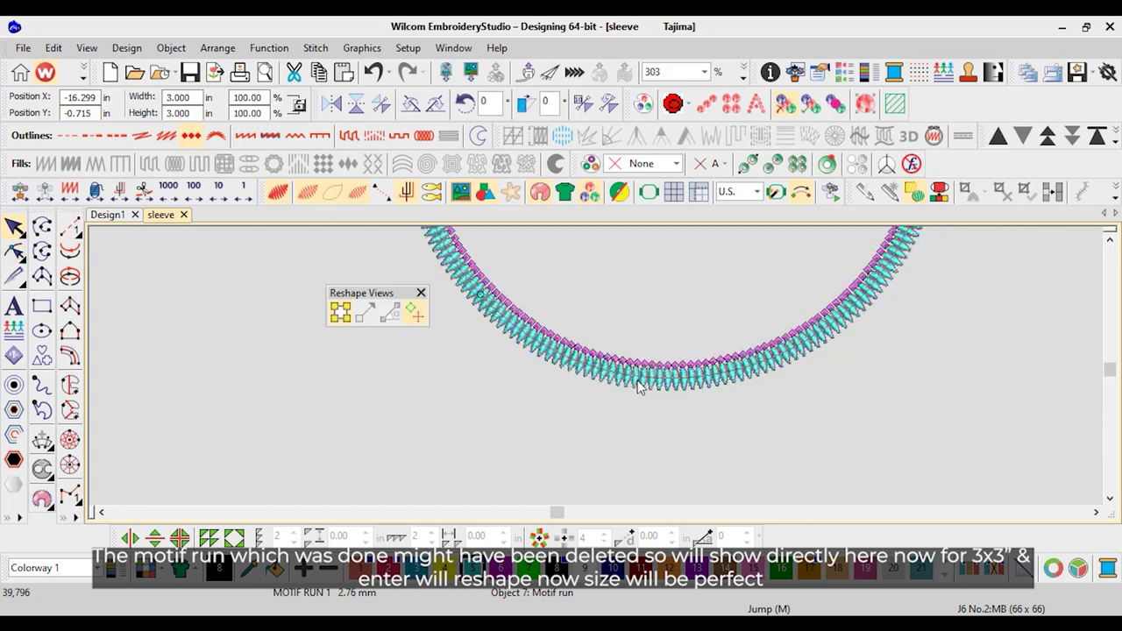
drag(481, 294, 446, 266)
scroll(609, 360, down, 4)
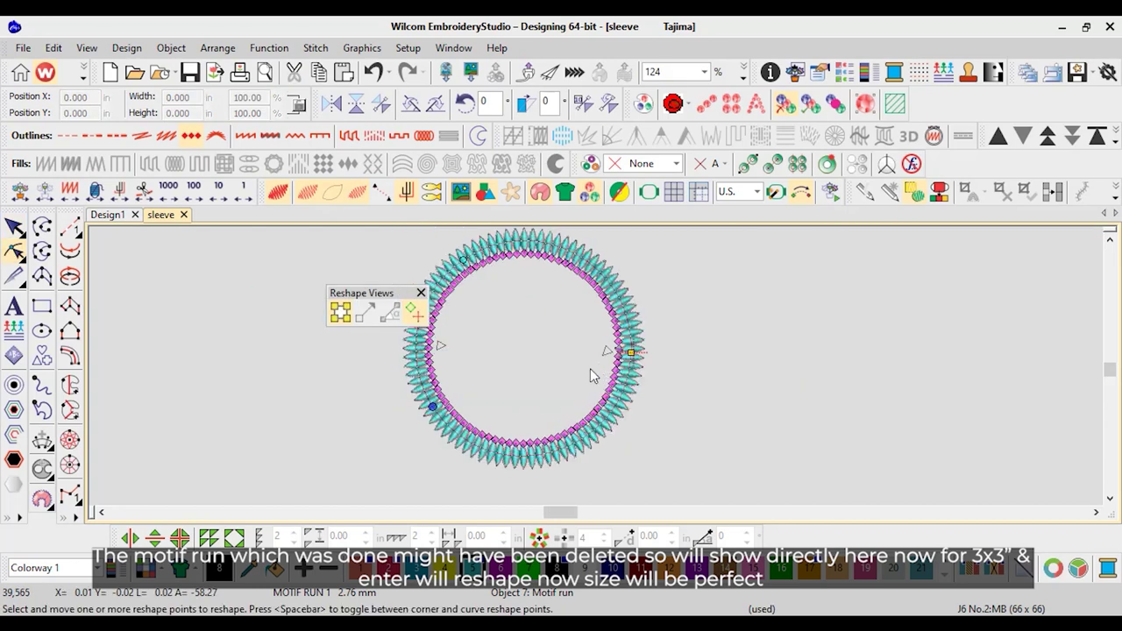
click(421, 293)
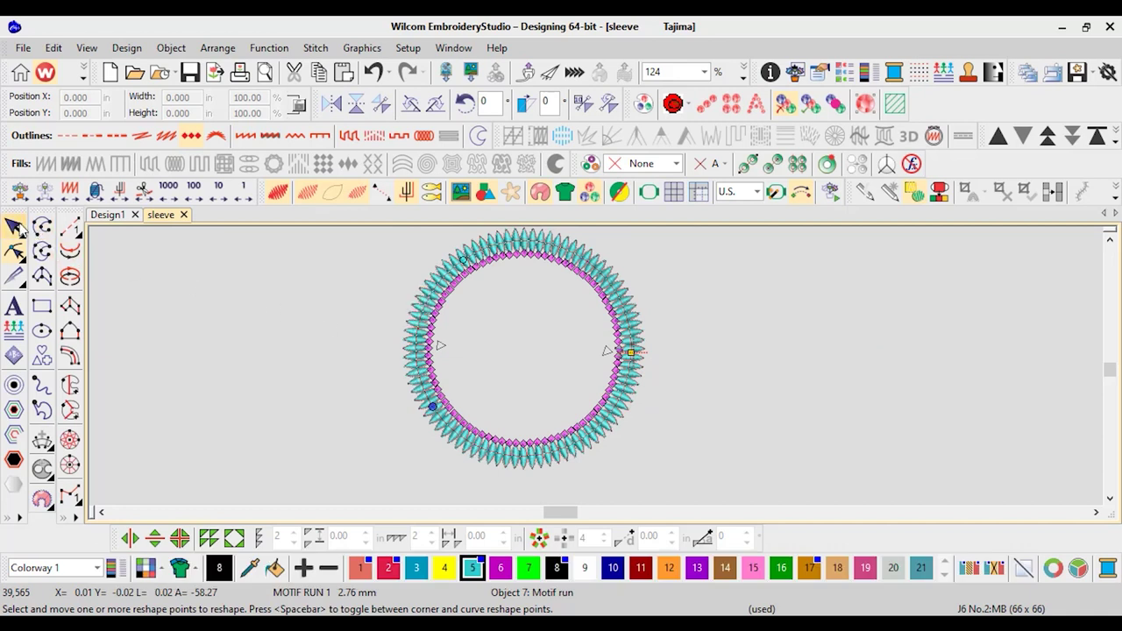
Set the reshaped cyan motif ring's width and height to 3 in each and deselect it
click(14, 227)
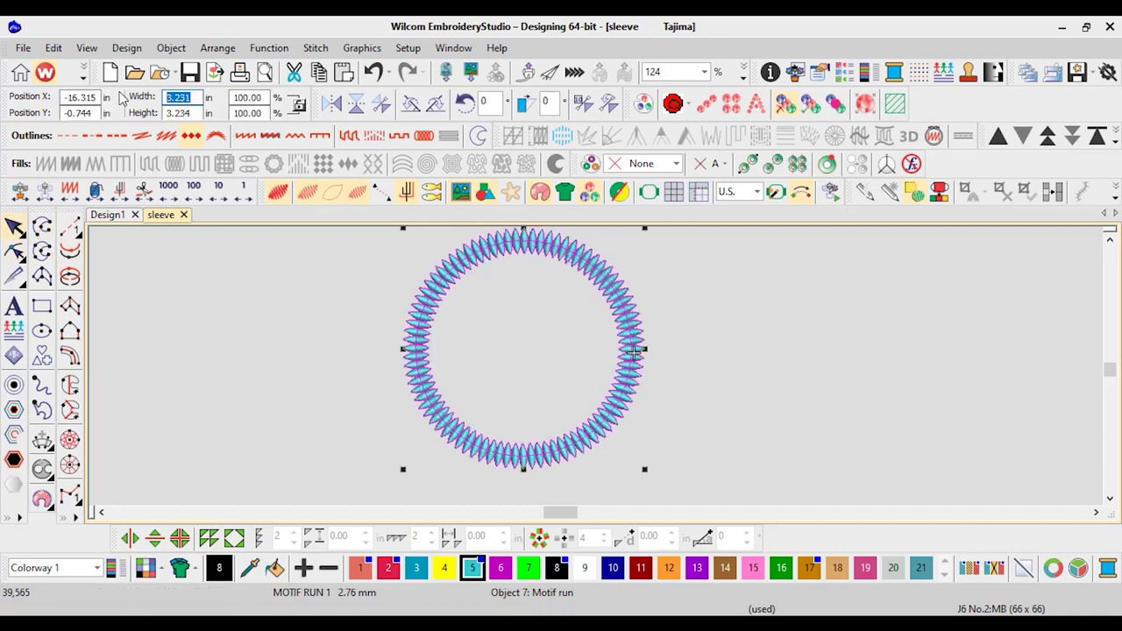
text(3)
key(Tab)
text(3)
key(Return)
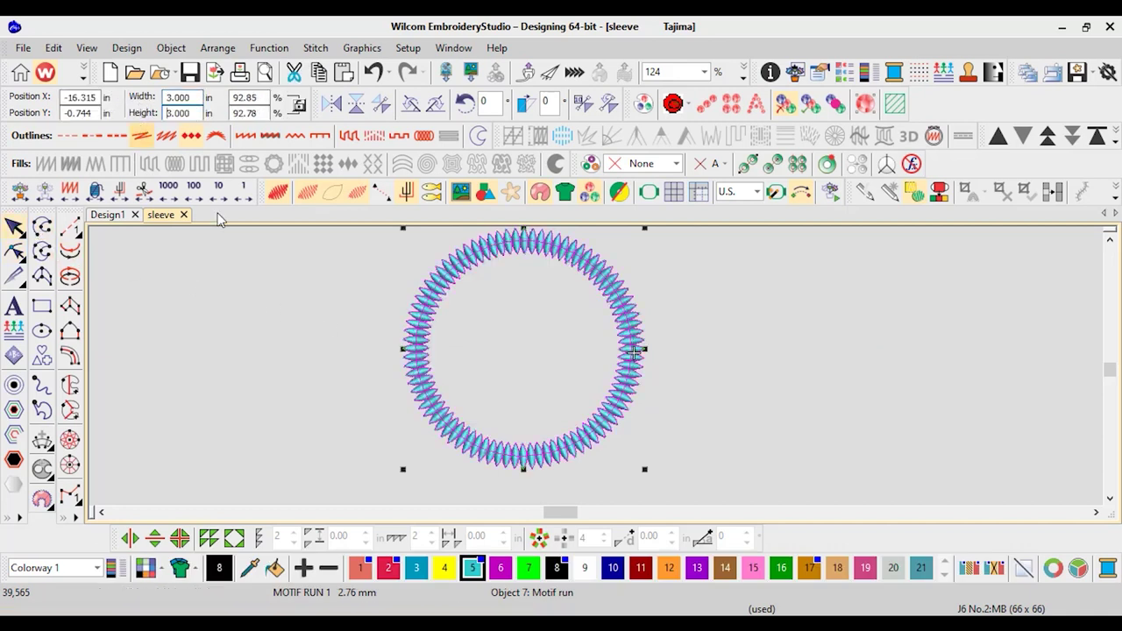
click(519, 399)
scroll(519, 400, down, 1)
scroll(519, 400, up, 2)
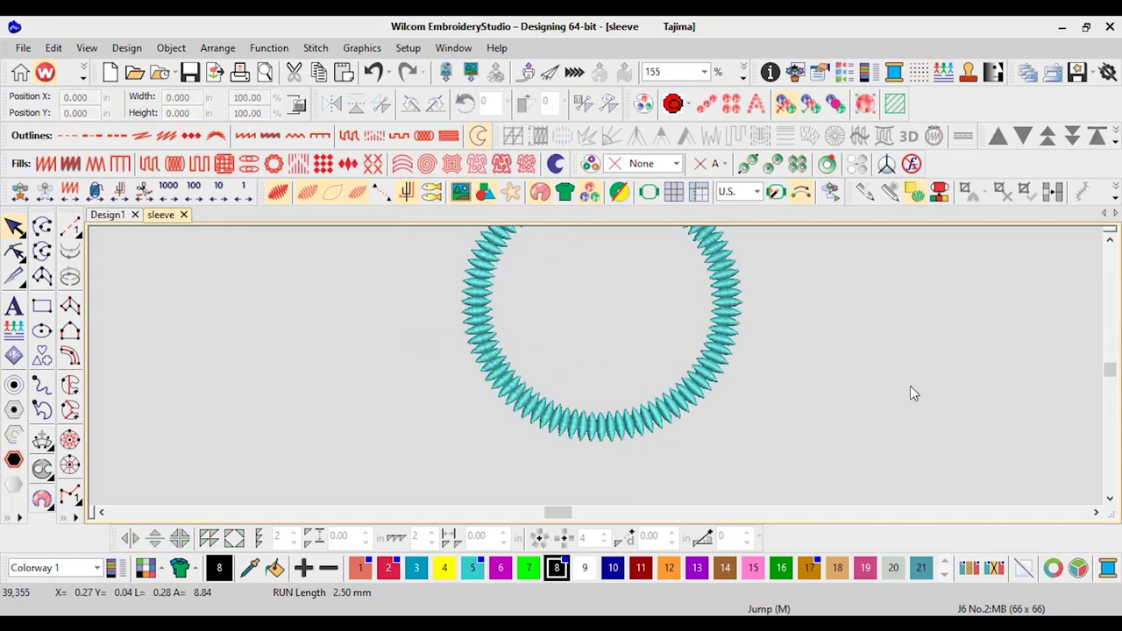
scroll(589, 321, up, 1)
scroll(601, 367, down, 2)
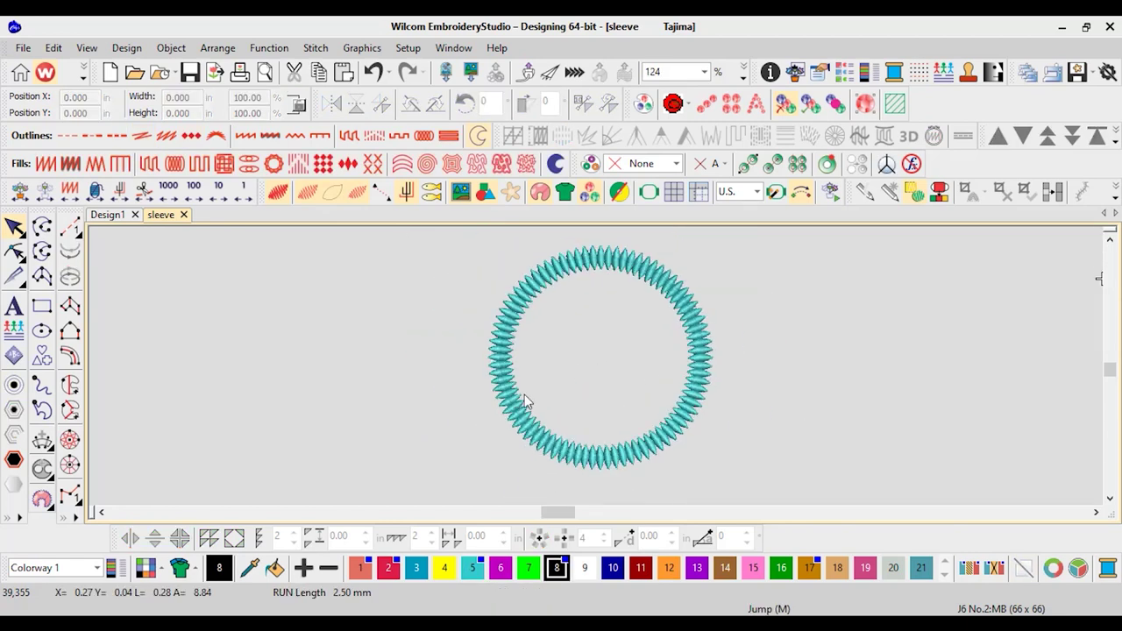
Show the rulers and place a vertical guide at about -16 in and a horizontal guide at about -1 in
click(705, 194)
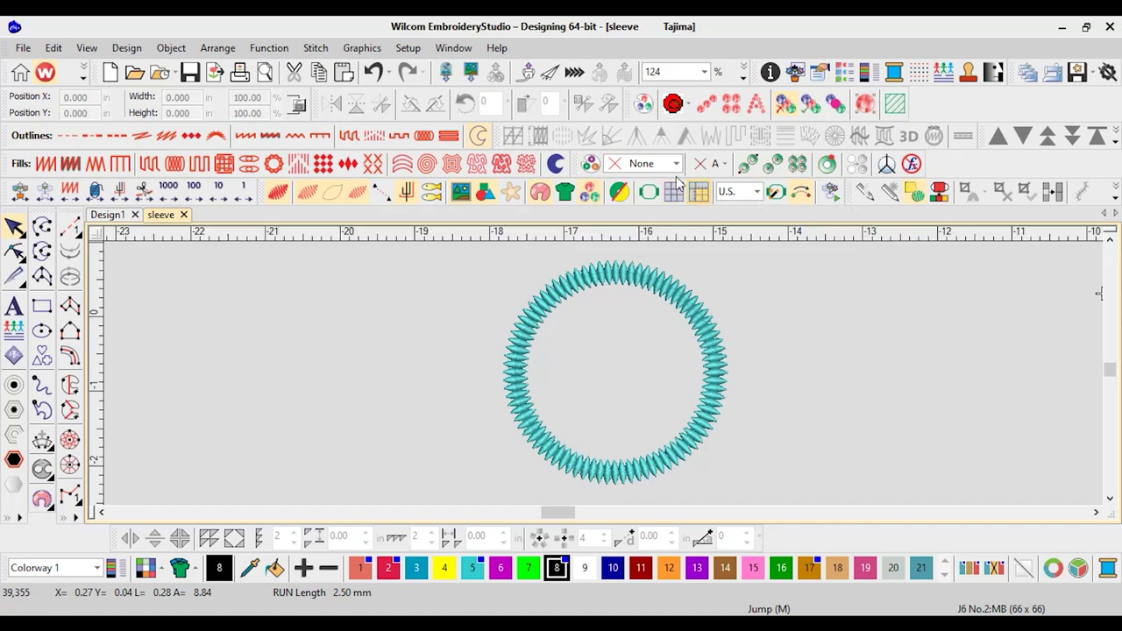
click(638, 236)
click(99, 391)
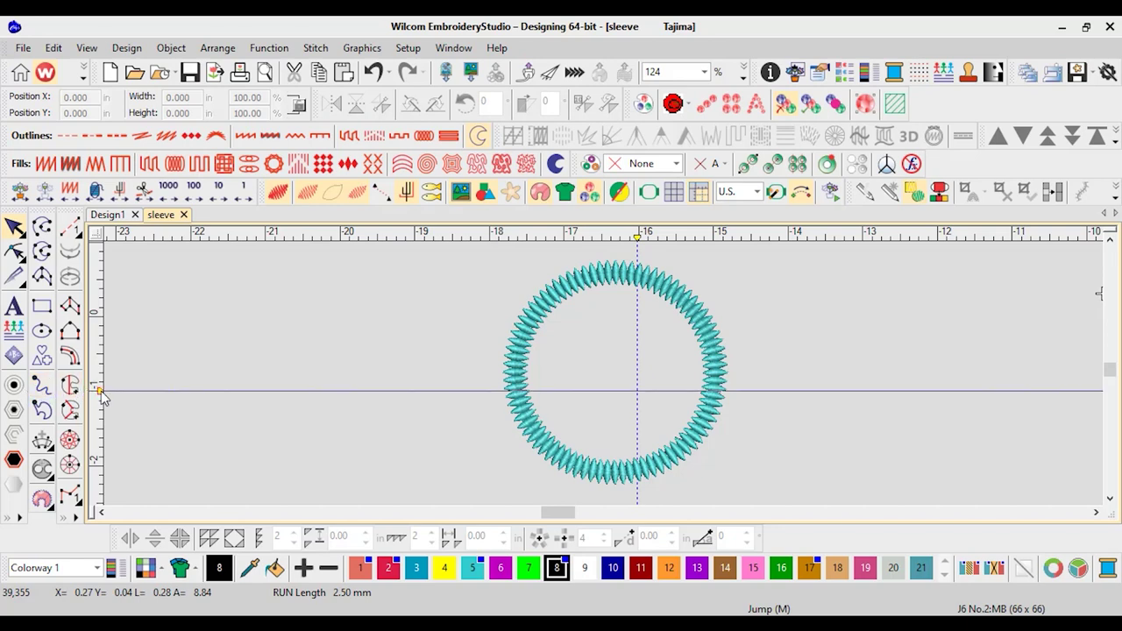
Move the cyan motif ring so its centre sits on the intersection of the two guides
click(529, 349)
drag(537, 351, 542, 367)
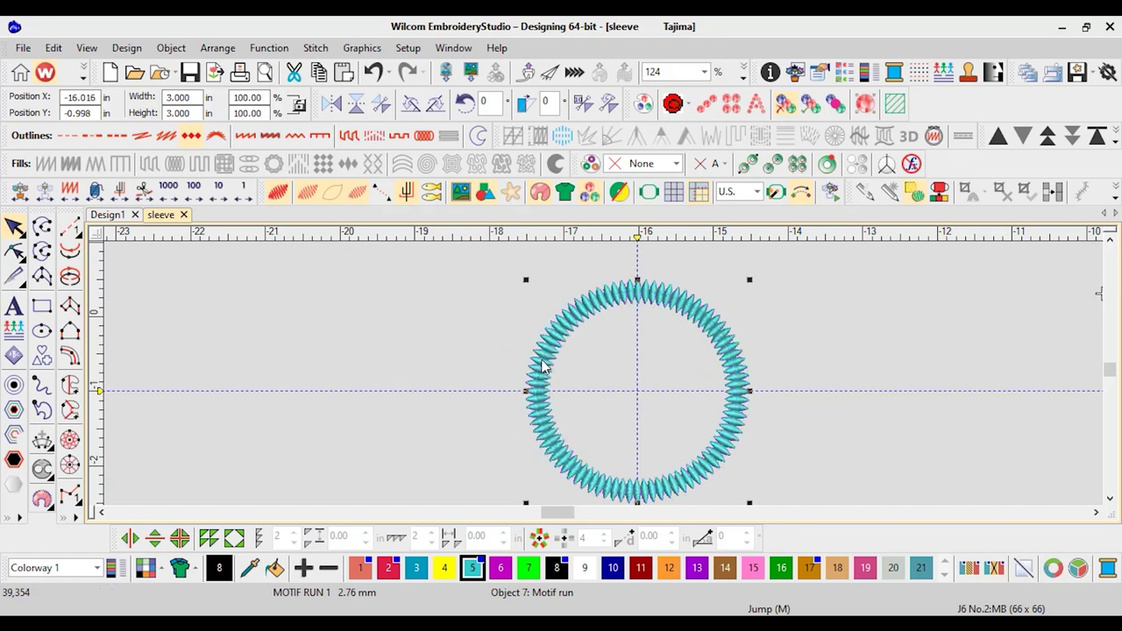
click(874, 334)
Digitize a satin ring centred on the guide intersection, about 2.35 in across outside with an inner radius of about 1 in
scroll(669, 408, up, 1)
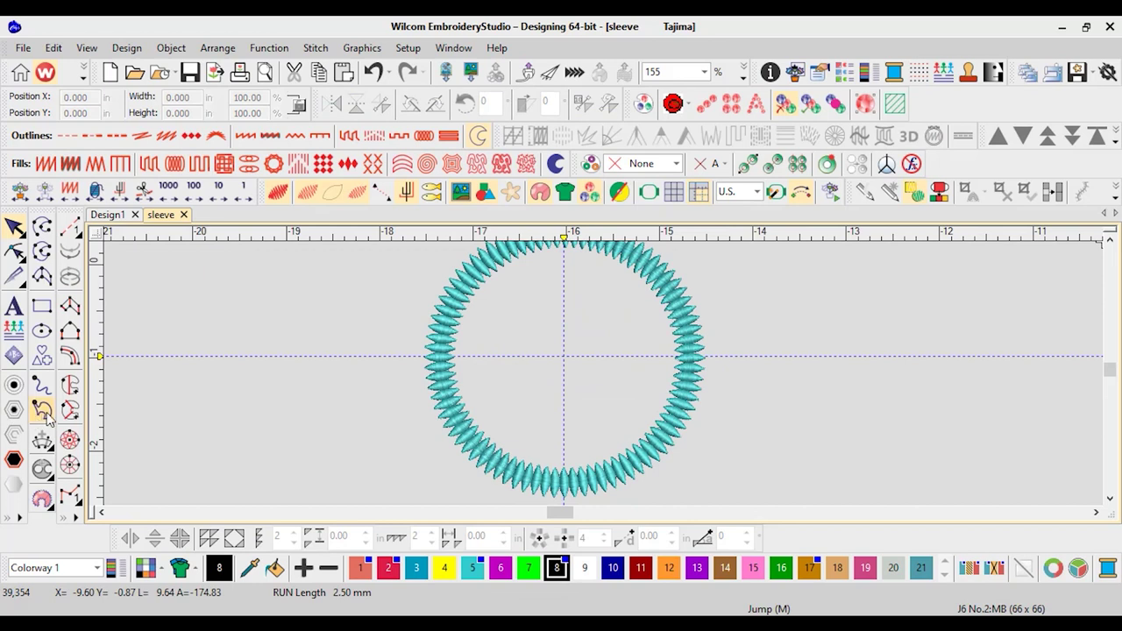
click(42, 330)
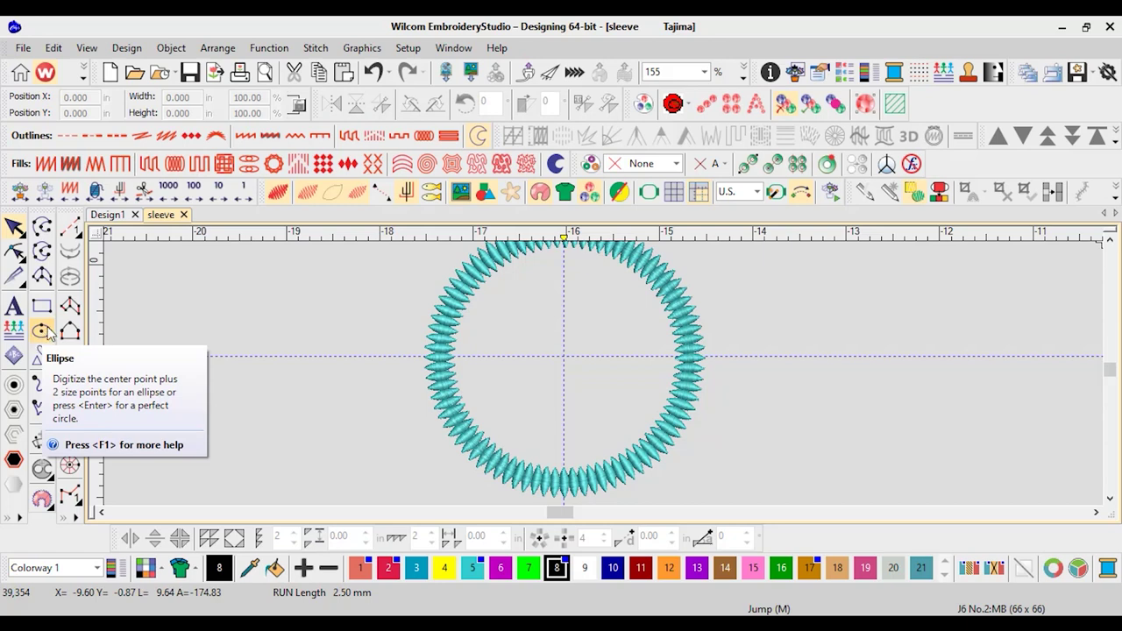
scroll(601, 383, up, 3)
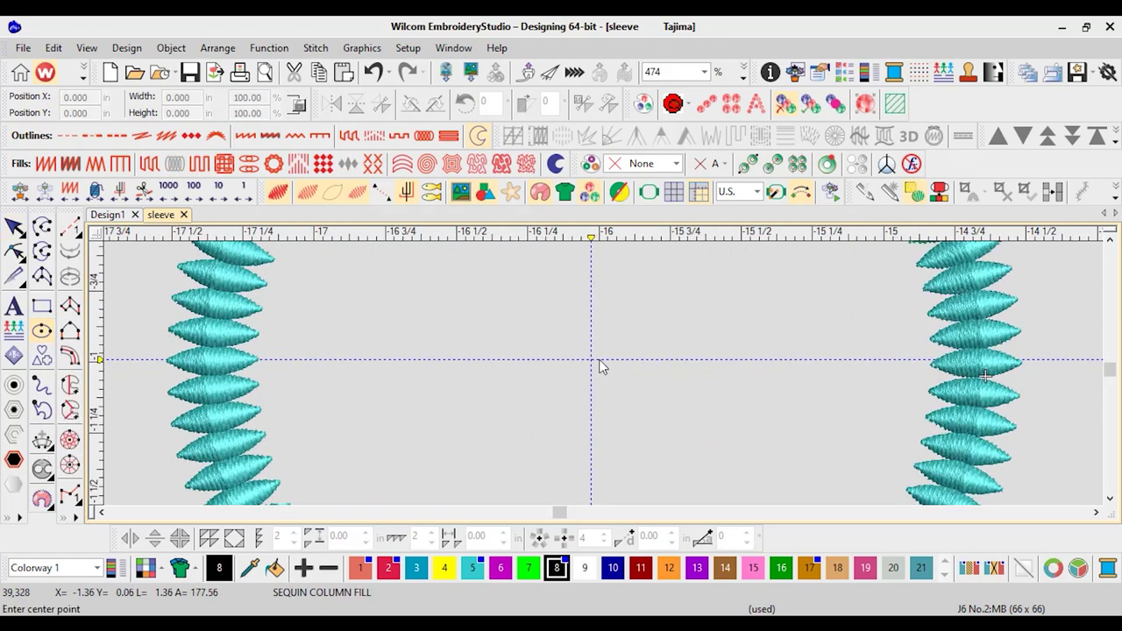
click(70, 465)
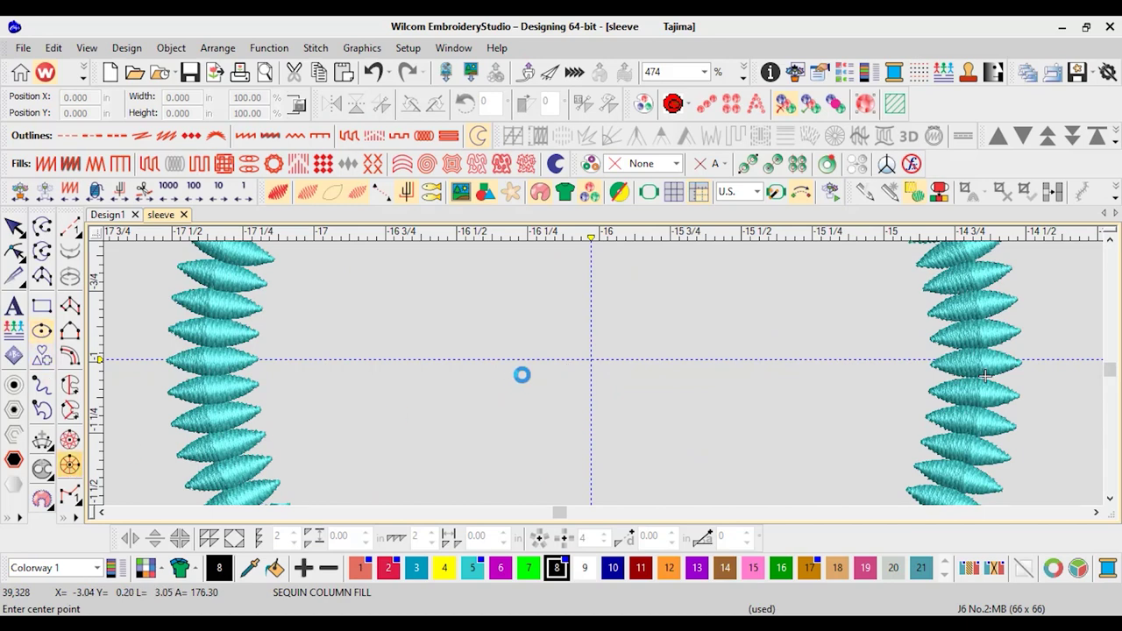
click(591, 362)
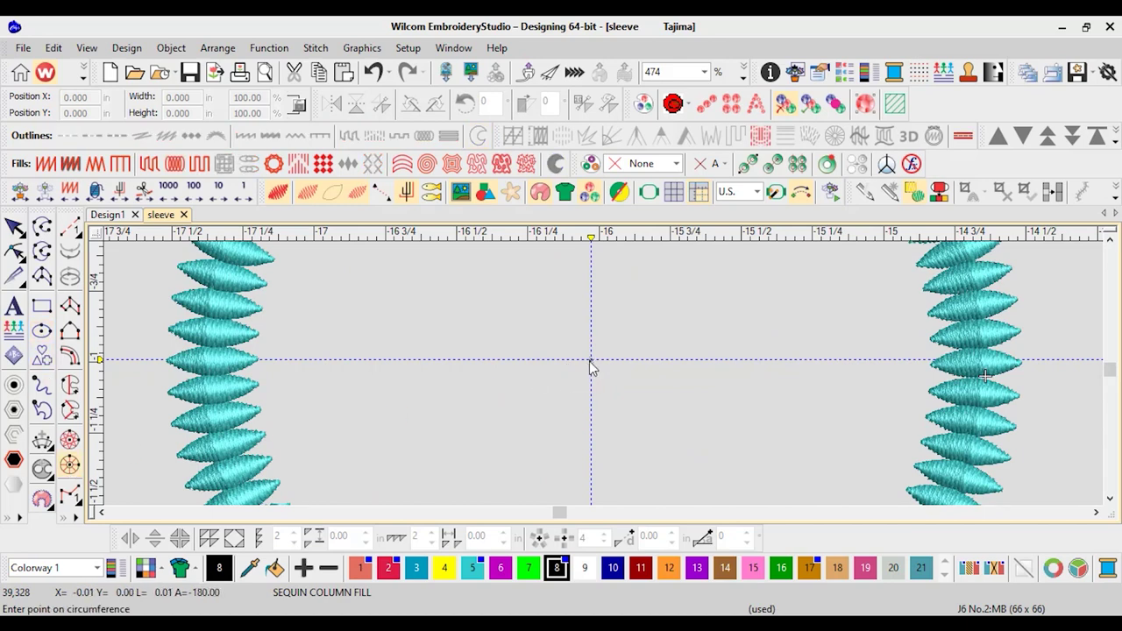
scroll(601, 421, down, 4)
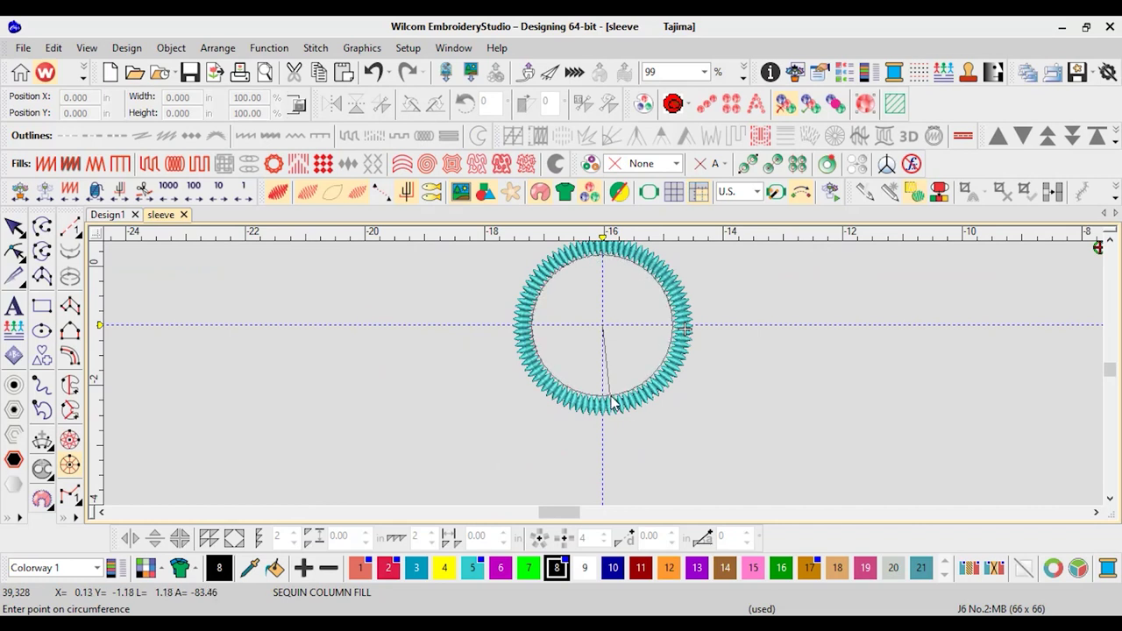
click(606, 401)
key(Return)
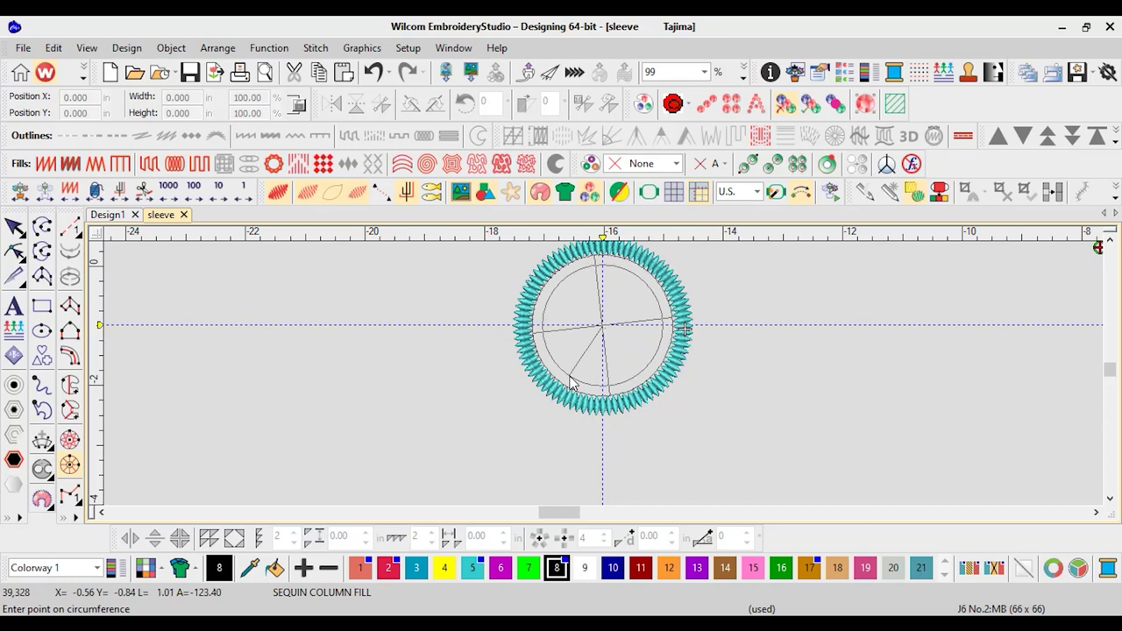
click(570, 383)
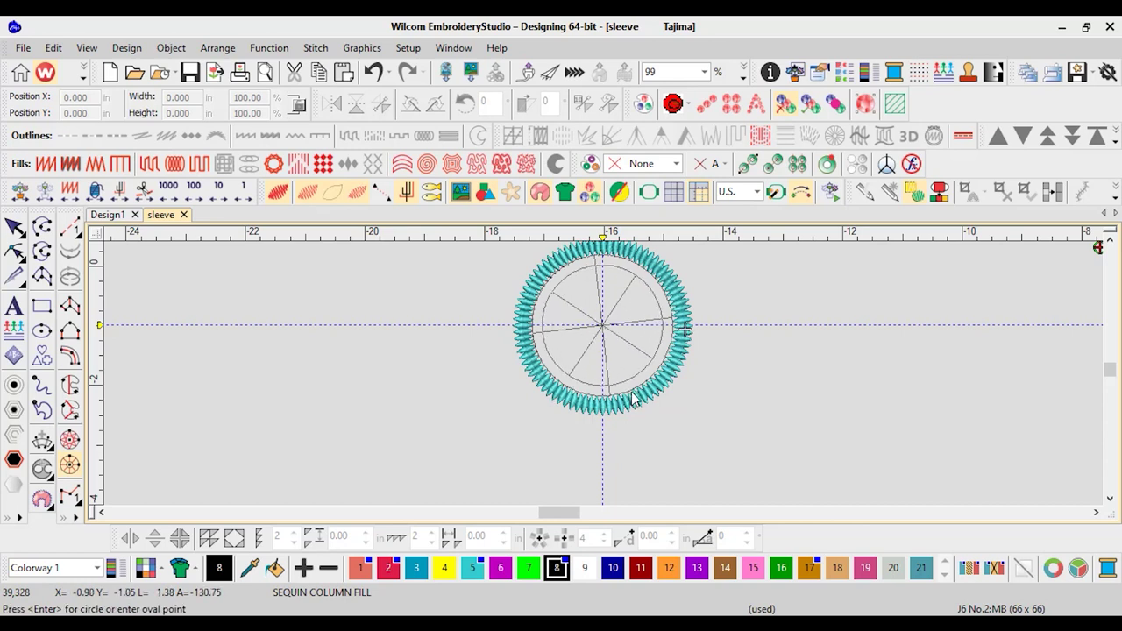
key(Return)
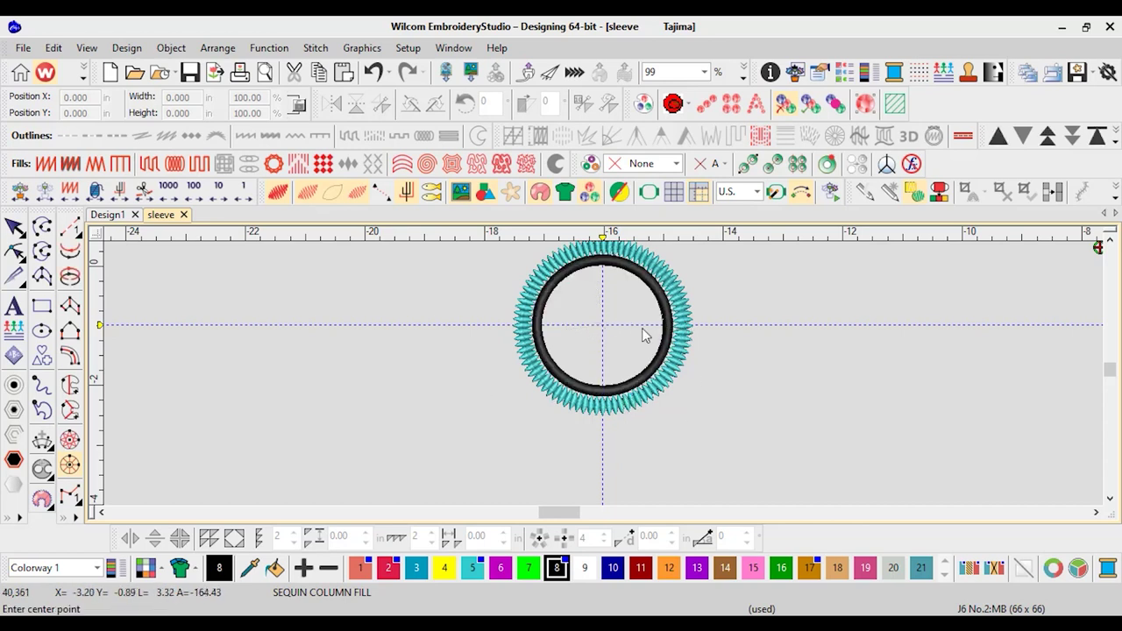
scroll(643, 334, up, 5)
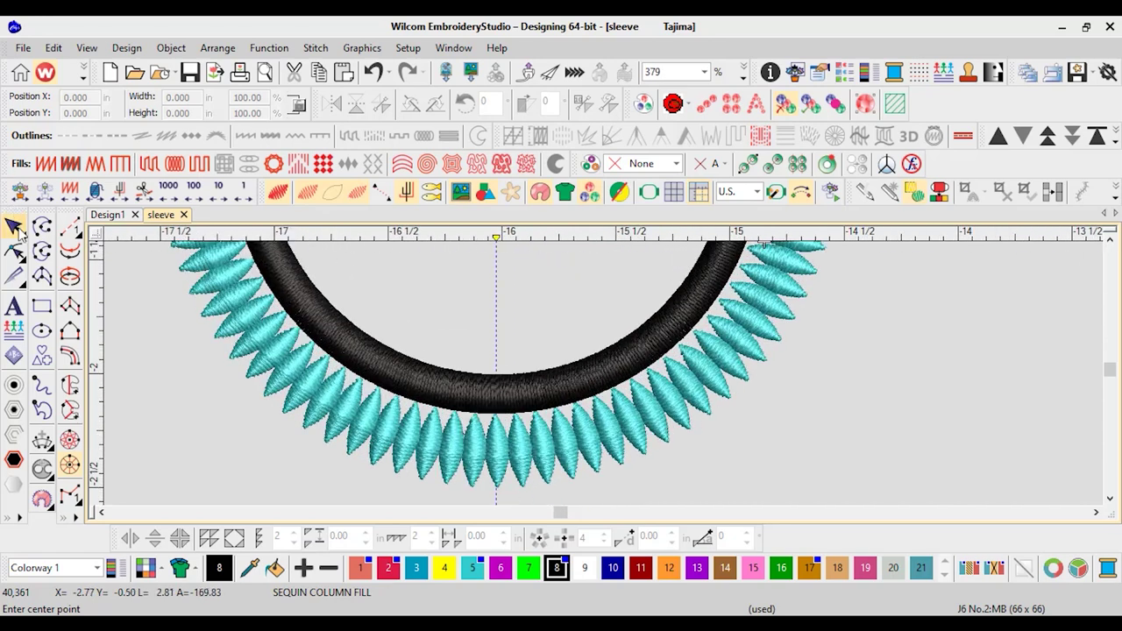
Recolour the black satin ring inside the cyan motif with gold colour 17
click(15, 230)
scroll(610, 375, down, 7)
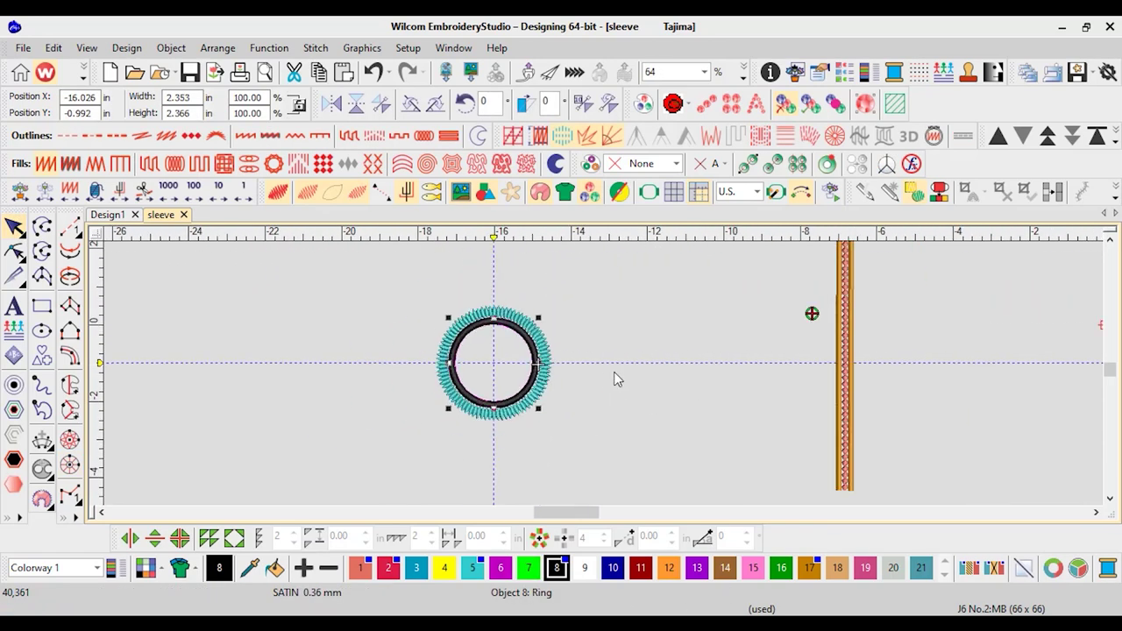
click(809, 568)
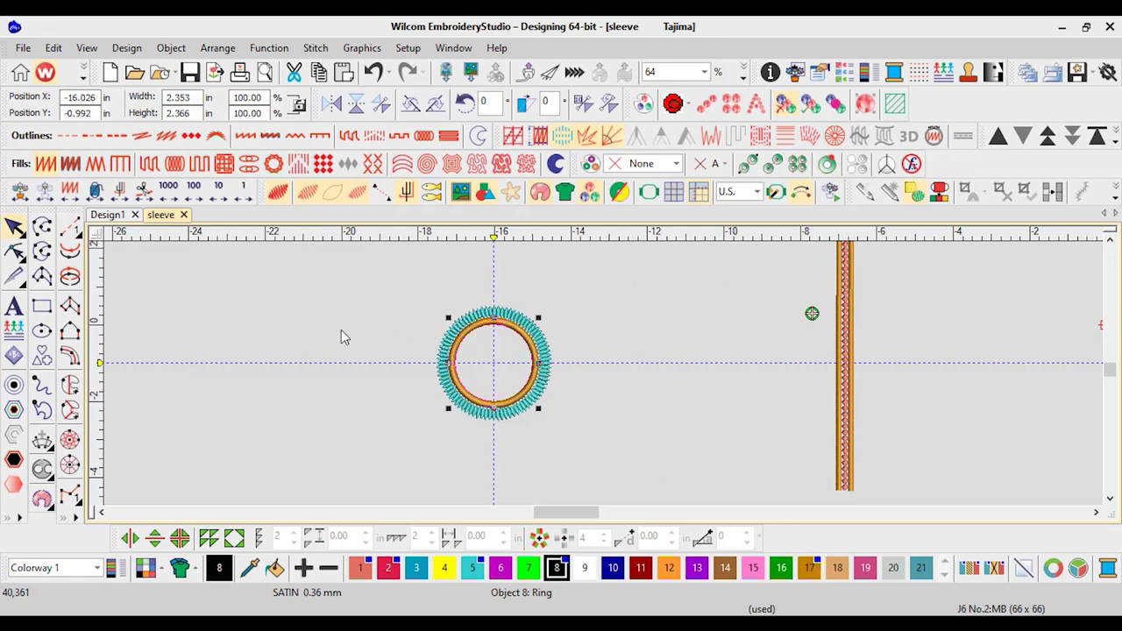
scroll(589, 382, up, 1)
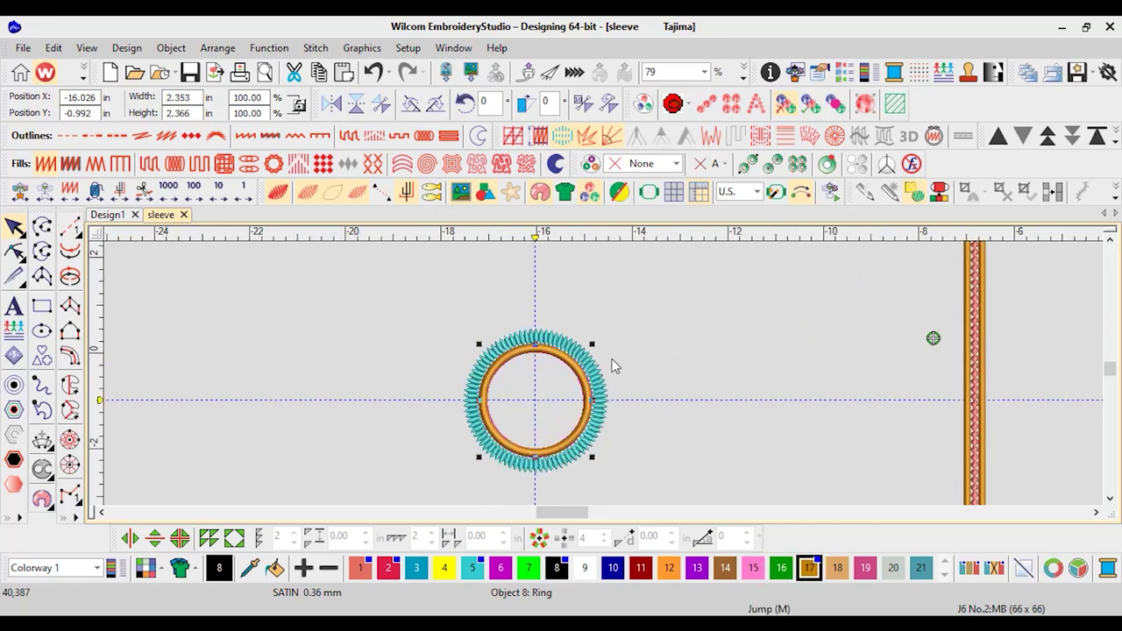
Reshape the gold ring by moving its two inner-circle points slightly outward to narrow the satin band, and deselect it
scroll(571, 301, up, 10)
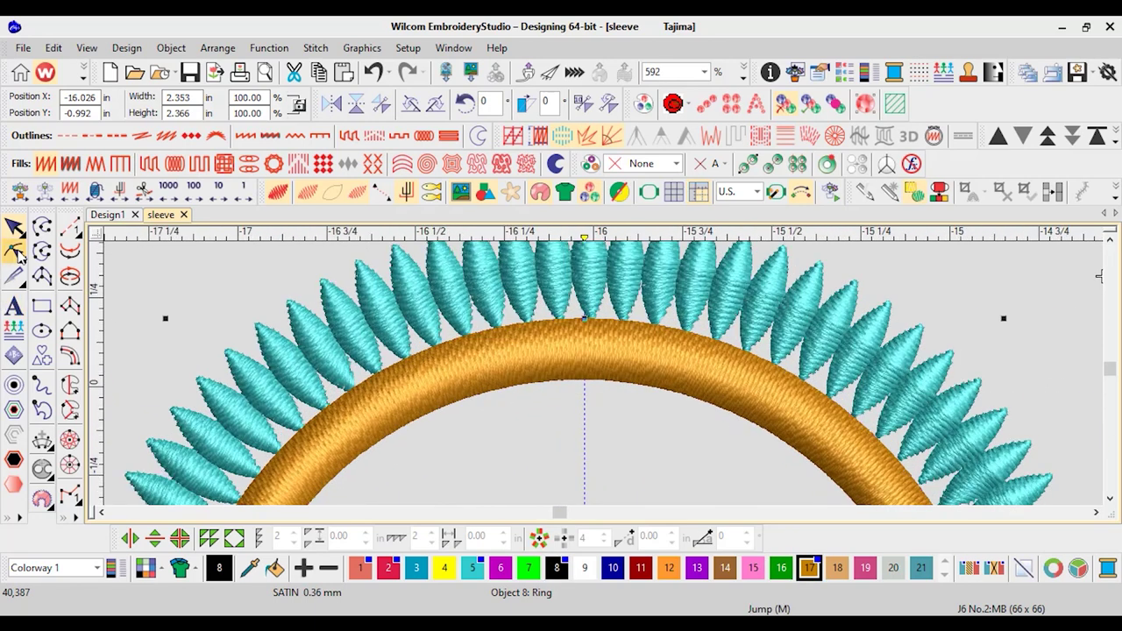
click(16, 252)
scroll(507, 349, down, 7)
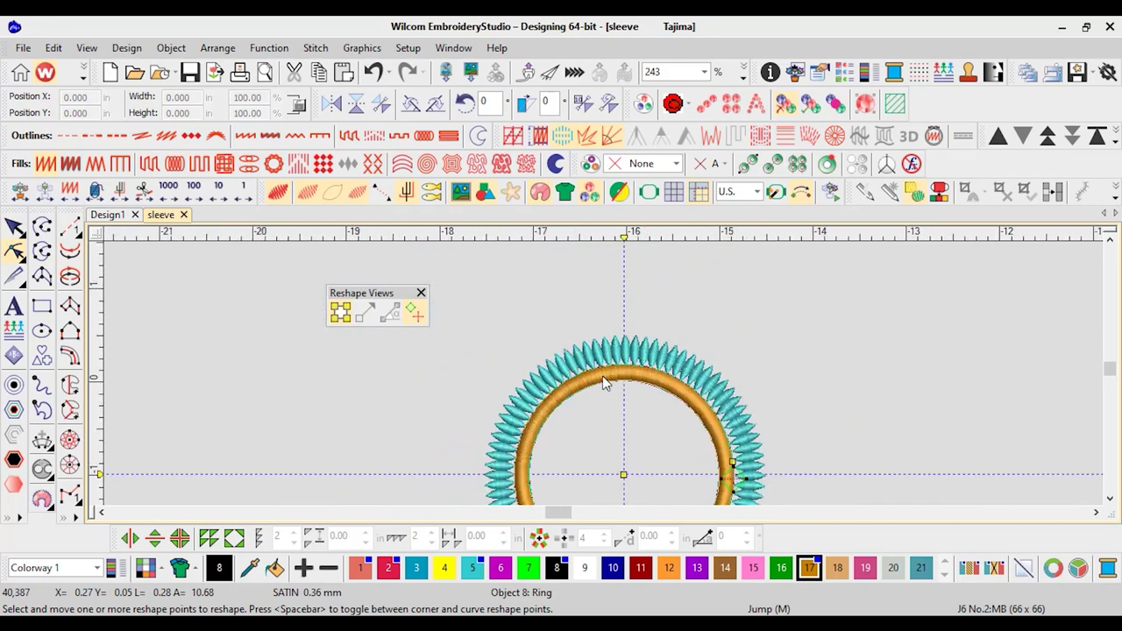
scroll(603, 383, up, 2)
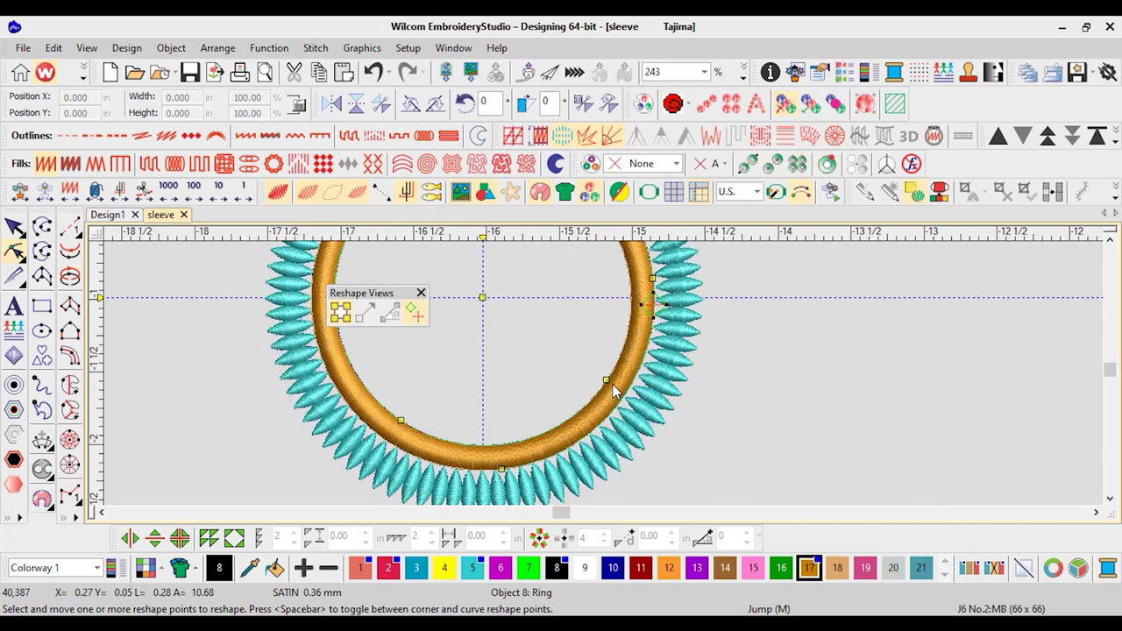
click(607, 380)
drag(607, 380, 611, 383)
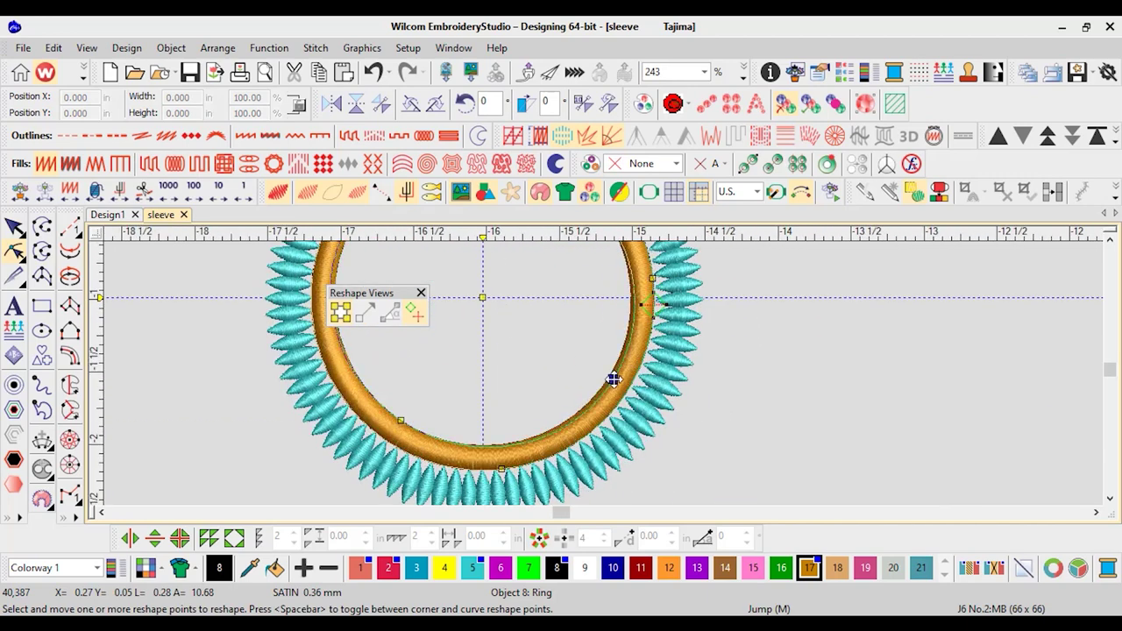
drag(398, 421, 394, 423)
scroll(492, 305, down, 1)
scroll(603, 373, up, 1)
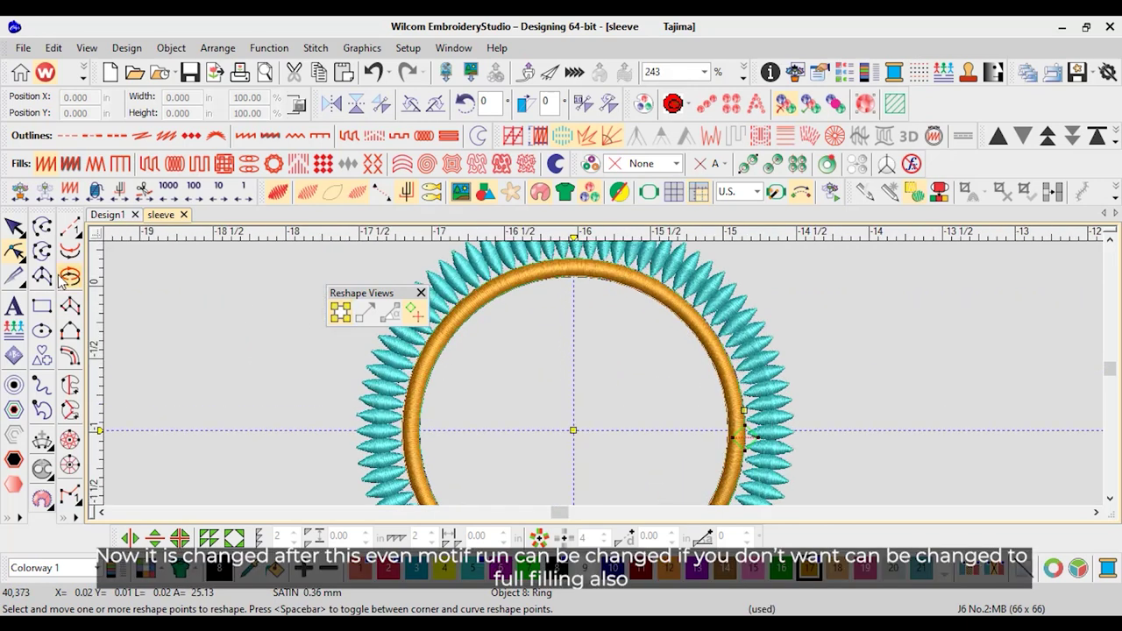
click(14, 226)
click(220, 328)
scroll(495, 365, down, 5)
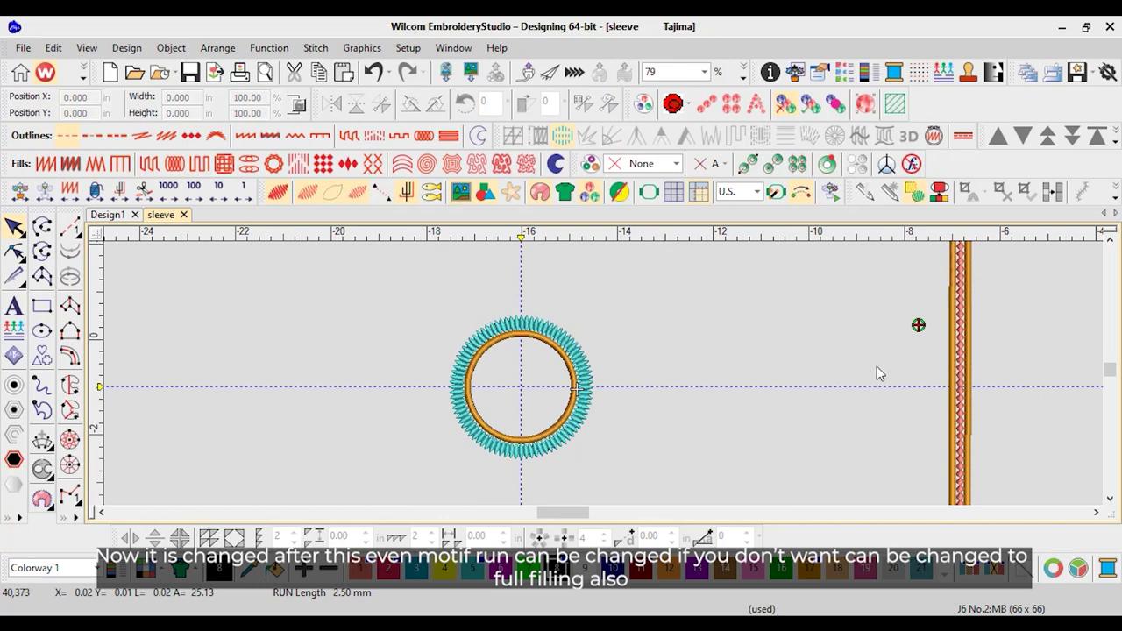
scroll(945, 401, up, 2)
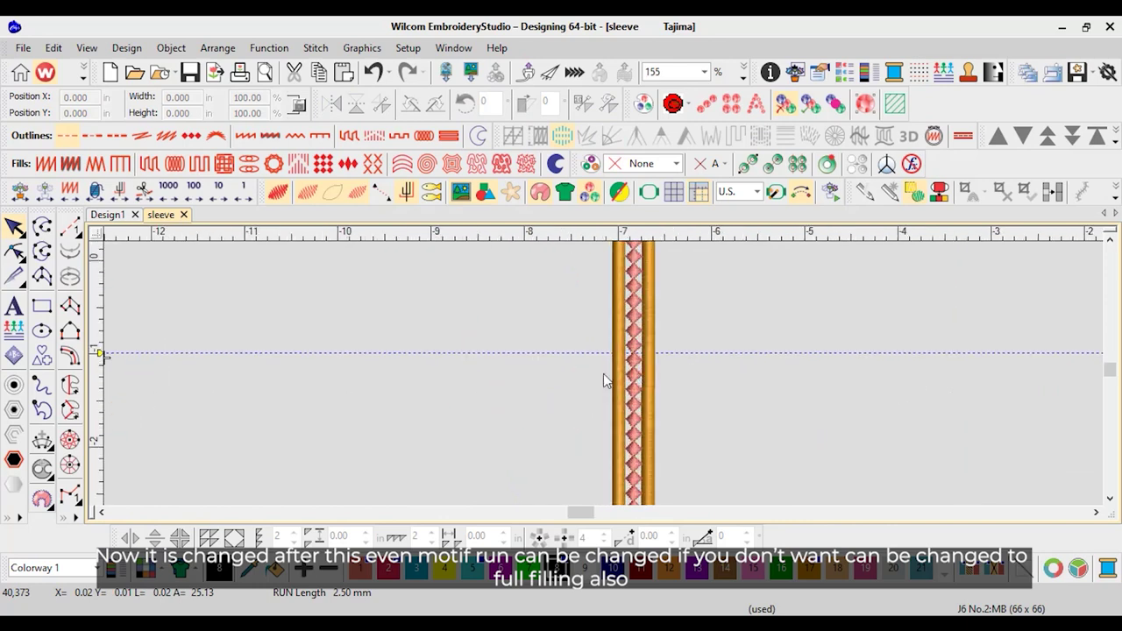
Create a triple run circle along the gold ring's inner edge by converting a pasted copy of the ring and deleting its outer outline
scroll(603, 374, down, 3)
scroll(603, 373, up, 4)
scroll(180, 334, down, 2)
scroll(603, 374, up, 1)
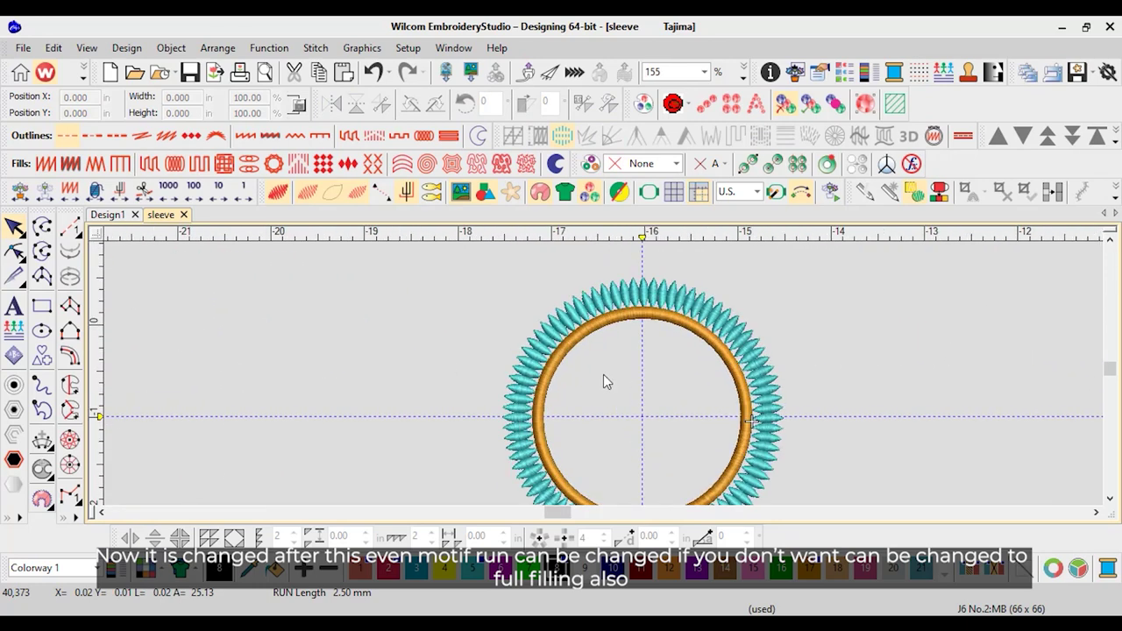
click(635, 325)
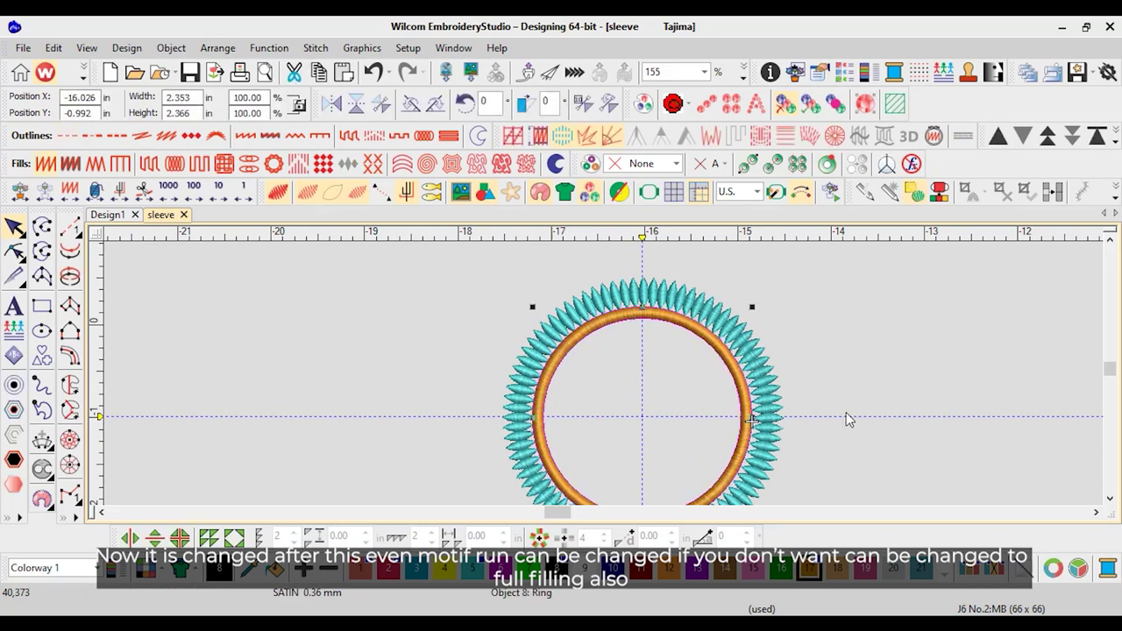
key(ctrl+v)
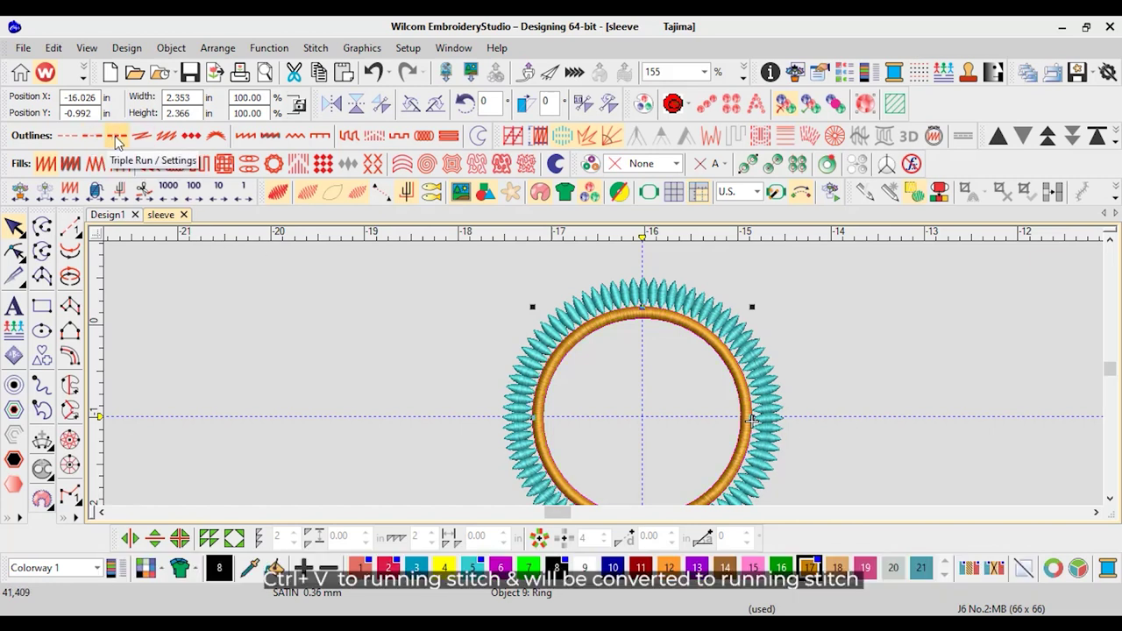
click(91, 134)
click(541, 392)
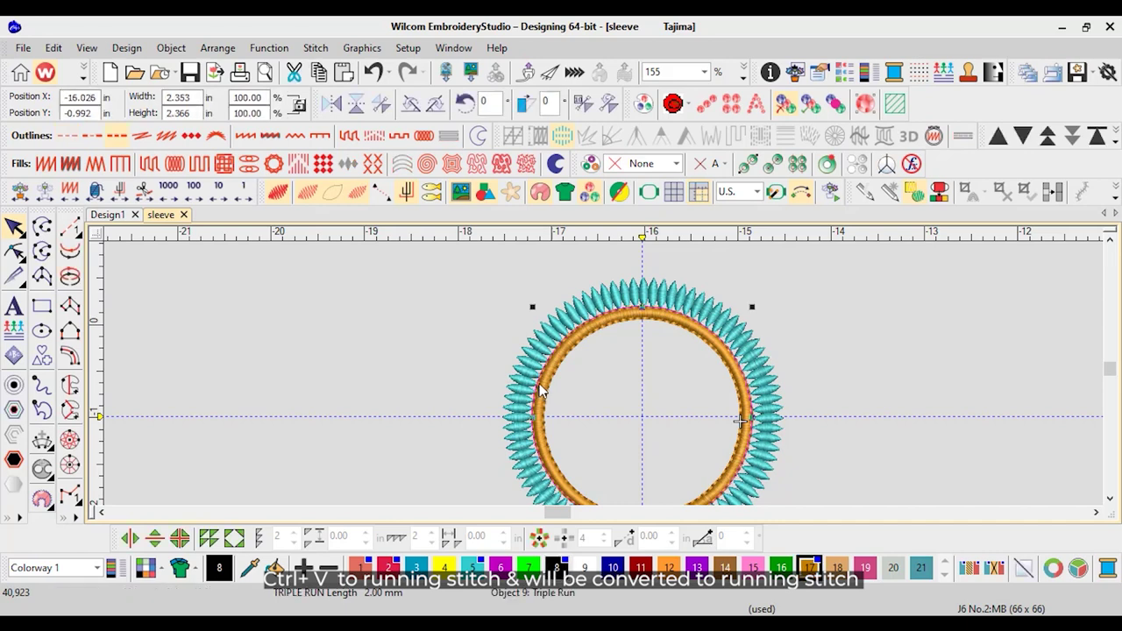
key(Delete)
click(548, 394)
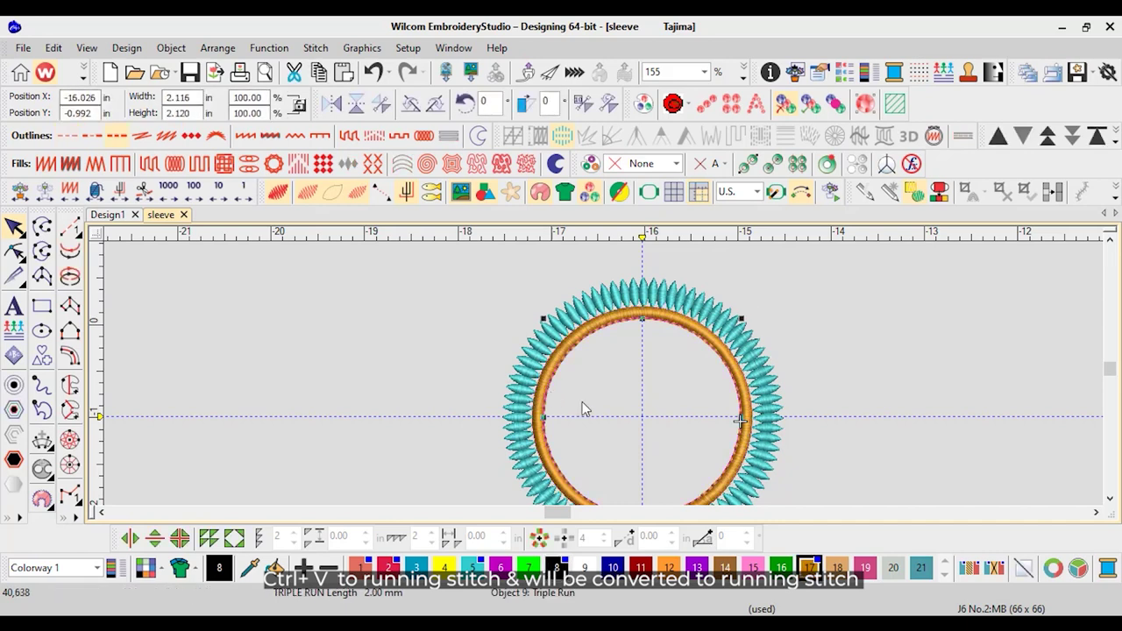
Convert the inner triple run circle to a satin fill and recolour it with pink colour 1
scroll(619, 410, up, 2)
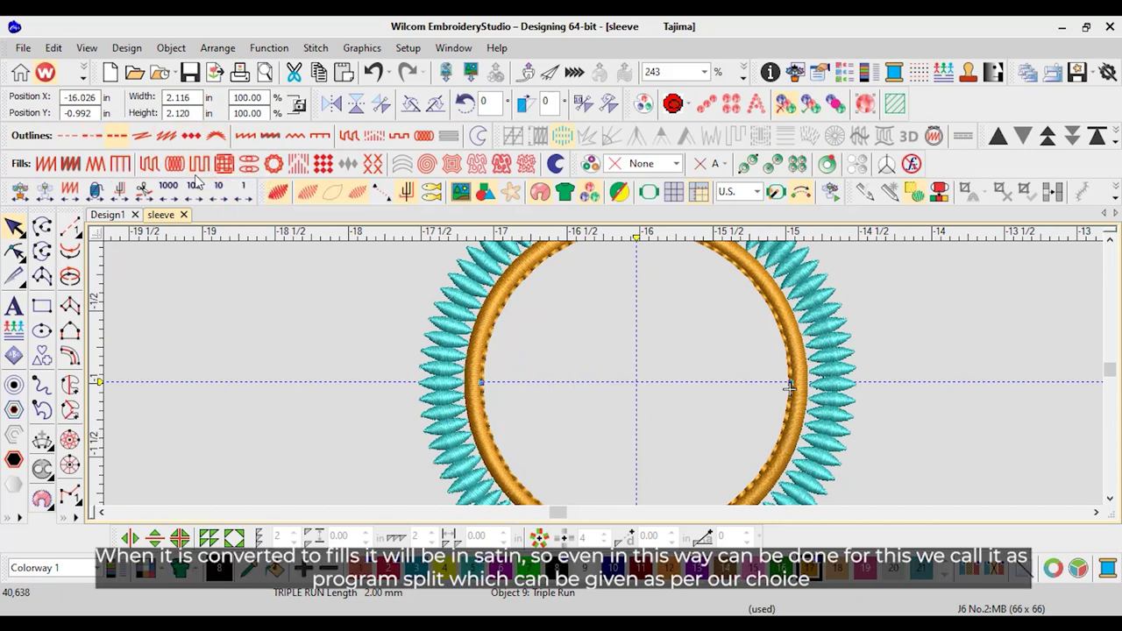
click(46, 163)
scroll(714, 403, down, 1)
scroll(603, 372, up, 1)
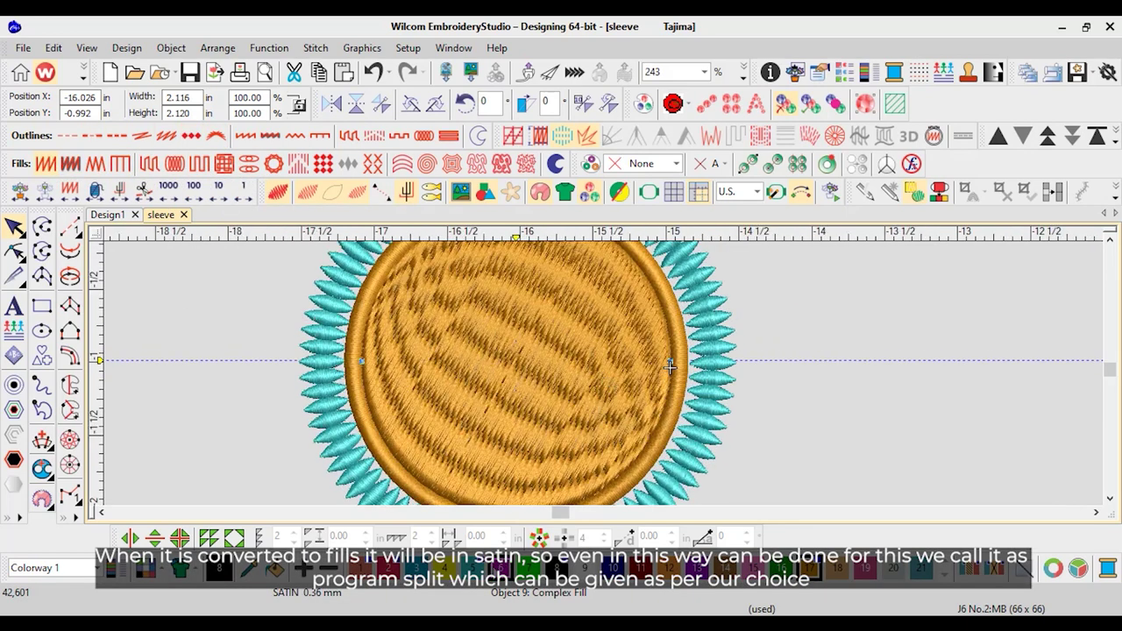
click(360, 568)
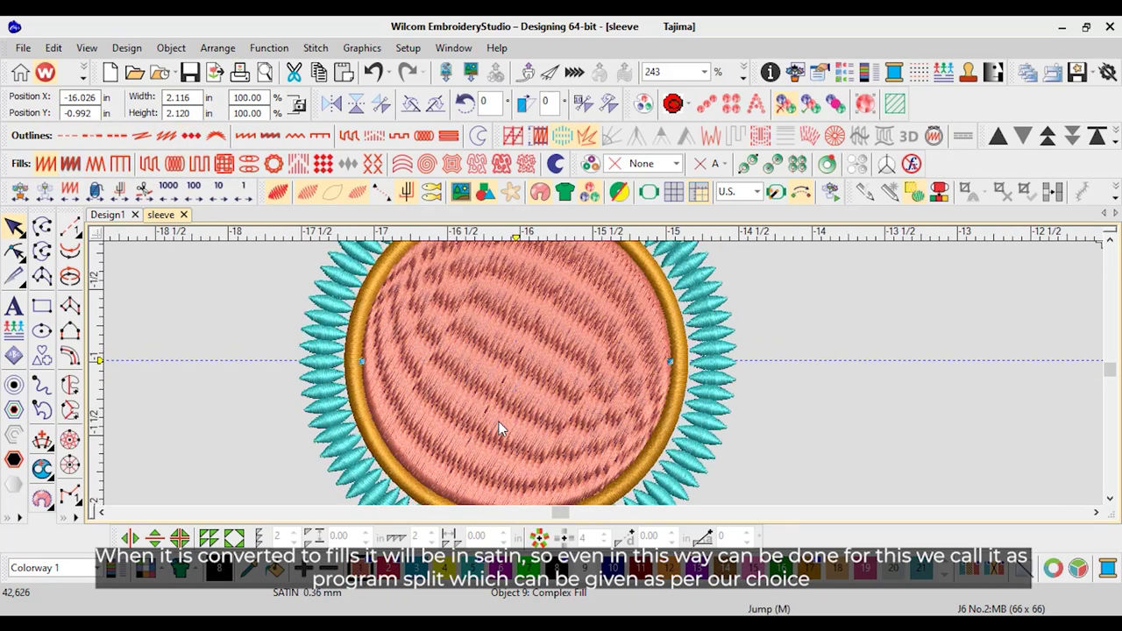
Apply a Program Split fill to the pink circle and show the pattern library in its fill properties
click(299, 167)
scroll(644, 370, down, 3)
right_click(570, 349)
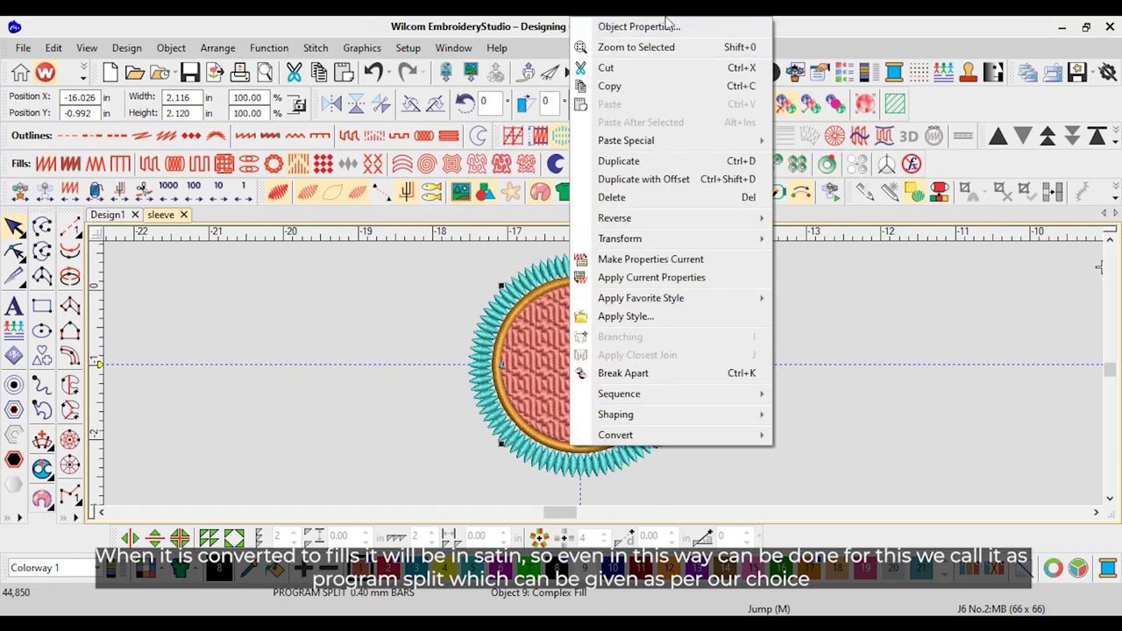
click(649, 26)
click(976, 236)
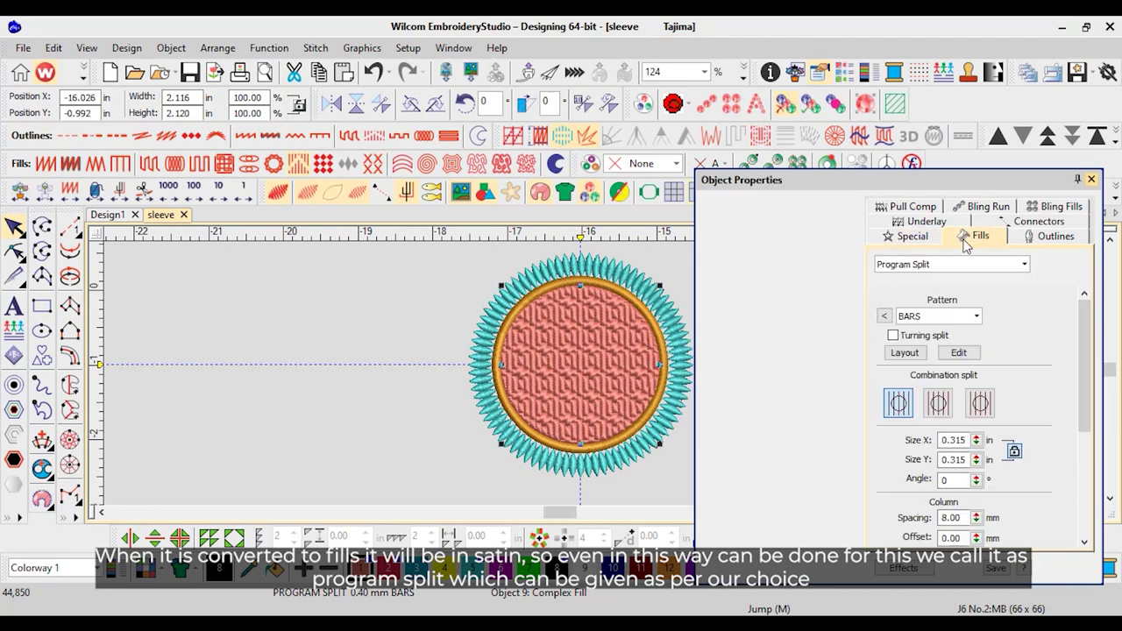
click(883, 317)
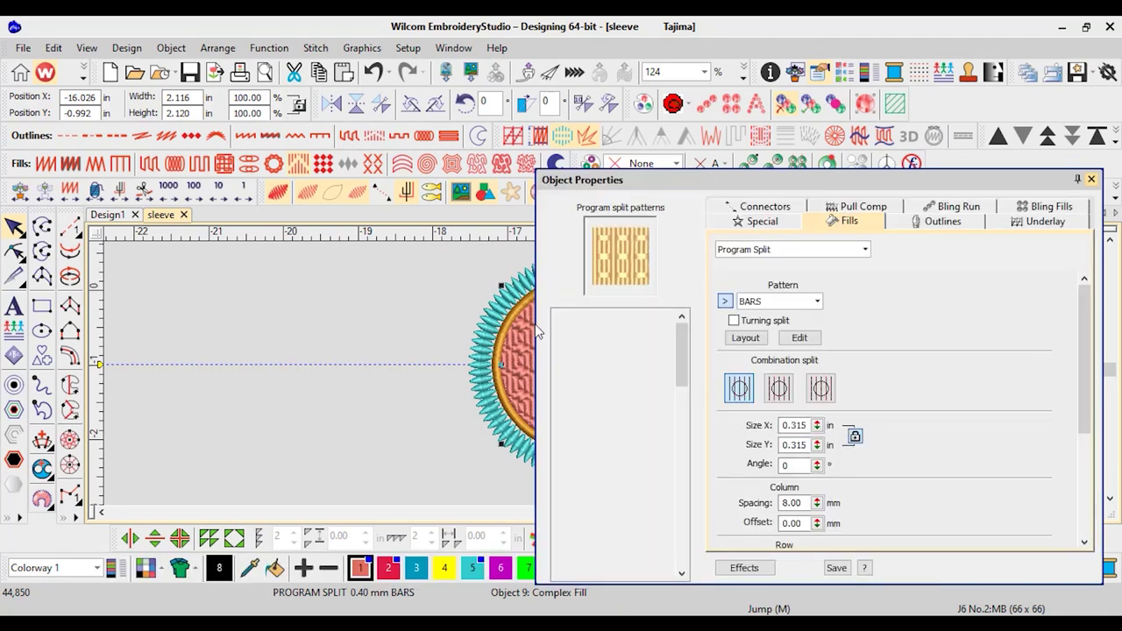
drag(534, 320, 655, 320)
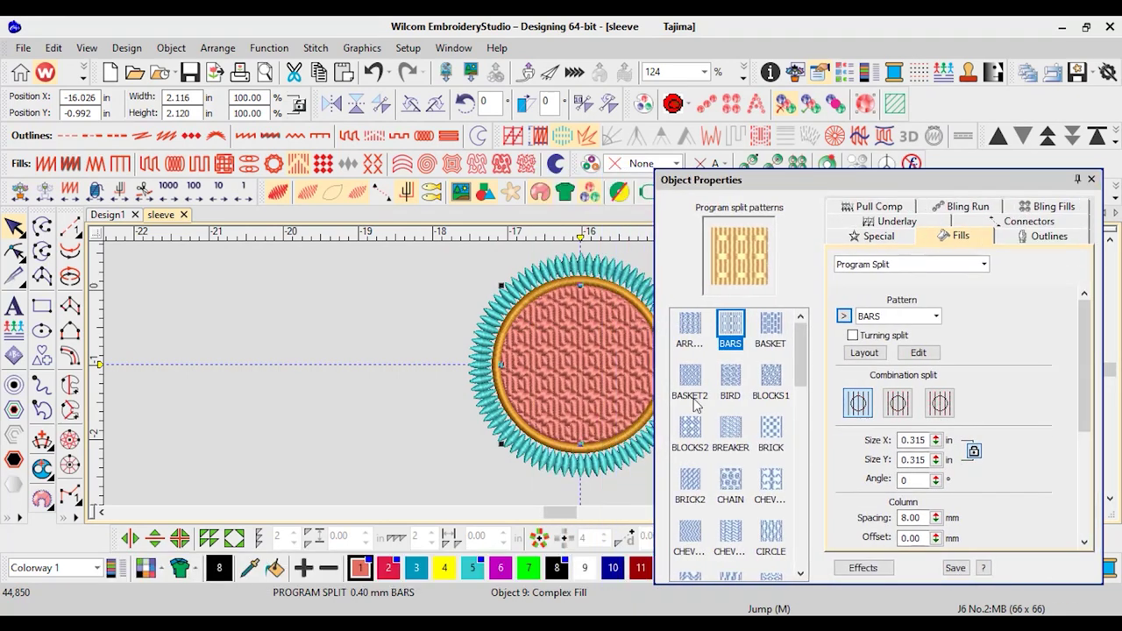
Try the BRICK program split pattern on the pink circle and examine its texture up close
click(769, 430)
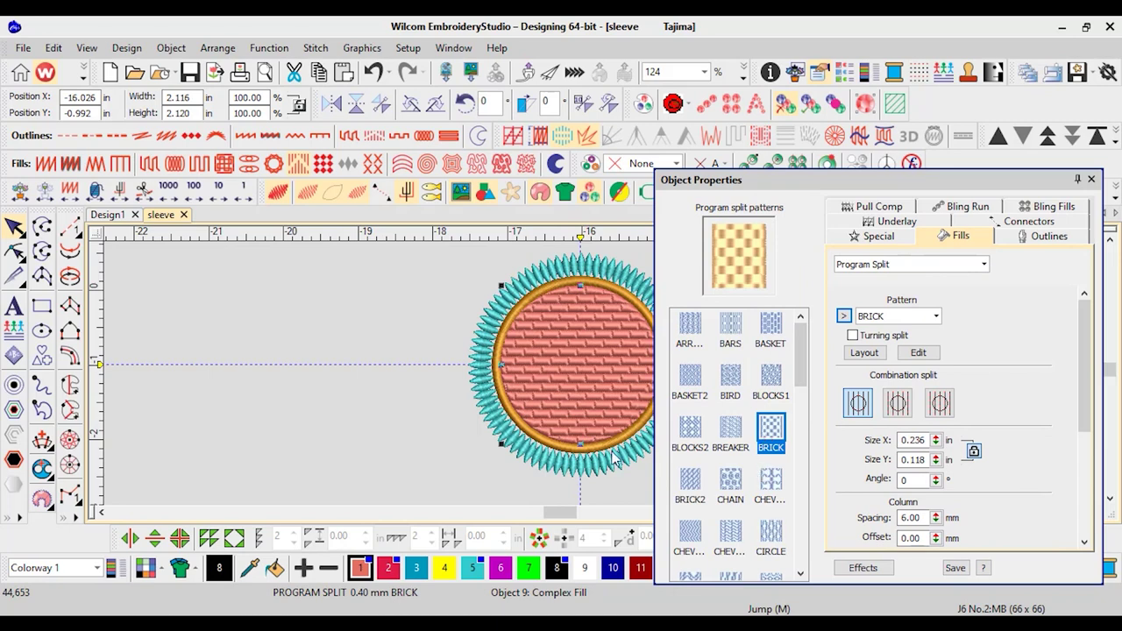
scroll(603, 372, down, 3)
scroll(603, 372, up, 1)
scroll(603, 373, up, 4)
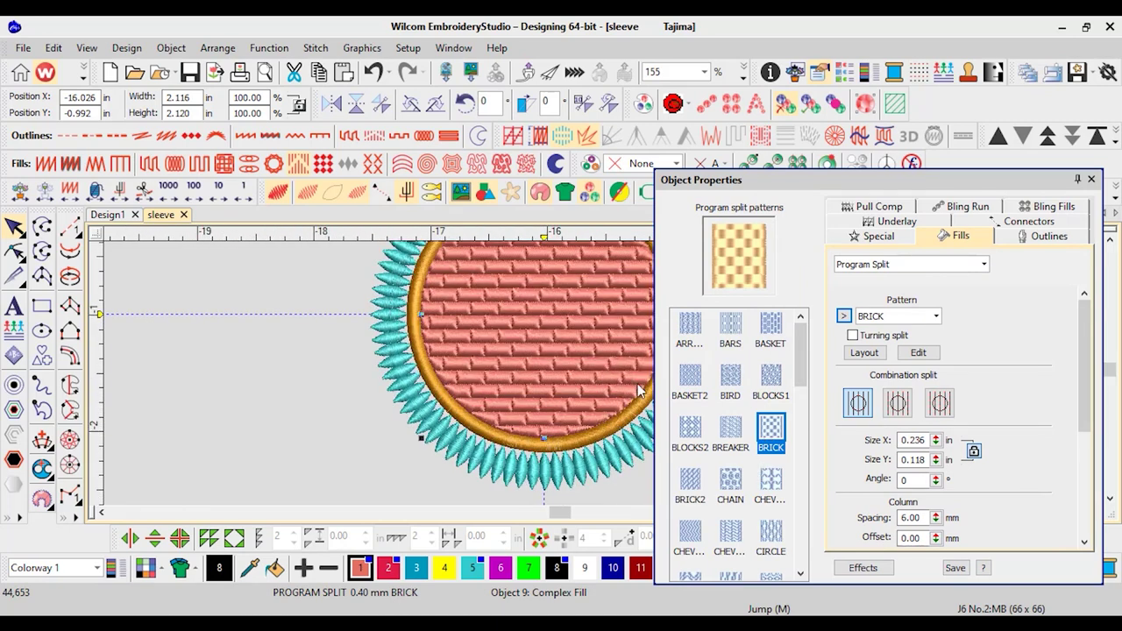
scroll(723, 425, down, 4)
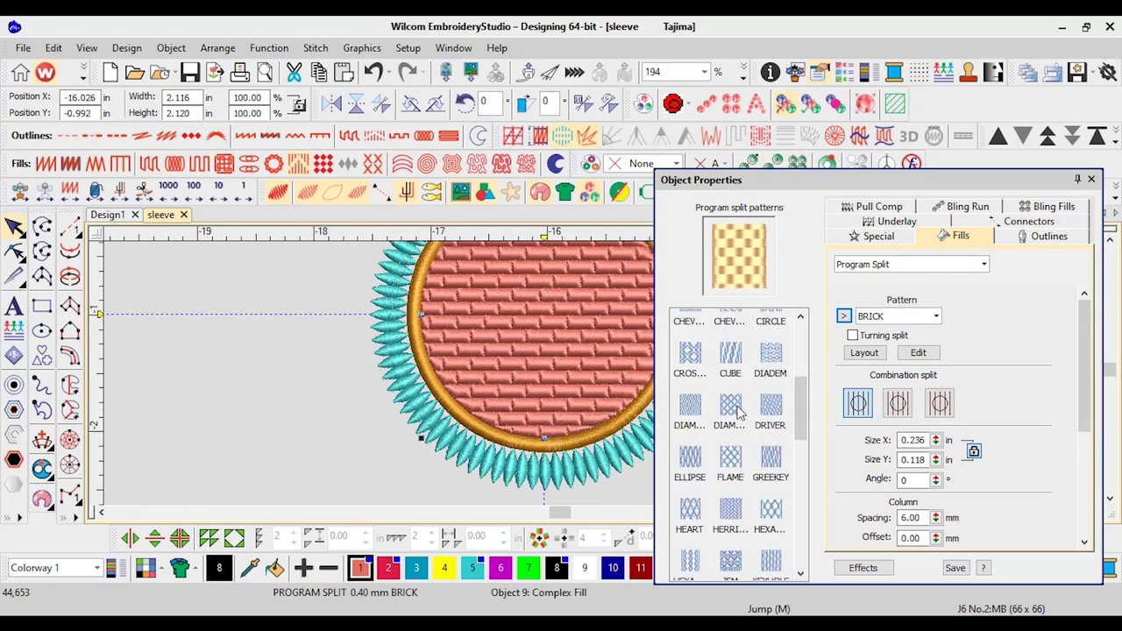
Set the circle's program split pattern to DIAMOND and rotate its stitch angle line to roughly horizontal
click(725, 419)
click(14, 251)
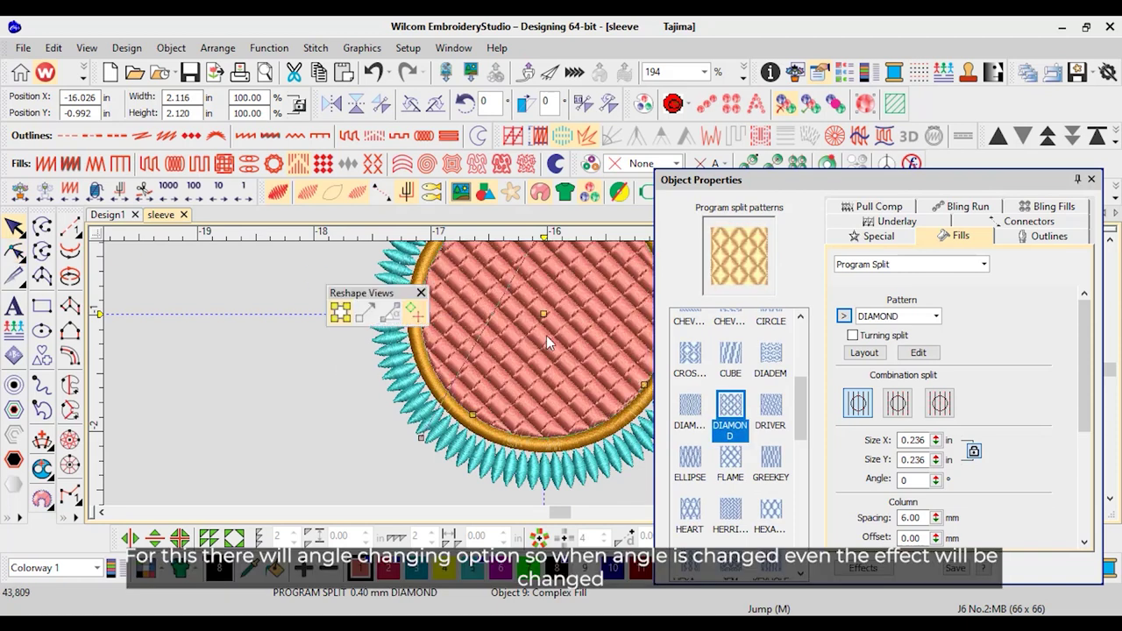
scroll(603, 374, down, 1)
drag(600, 328, 671, 437)
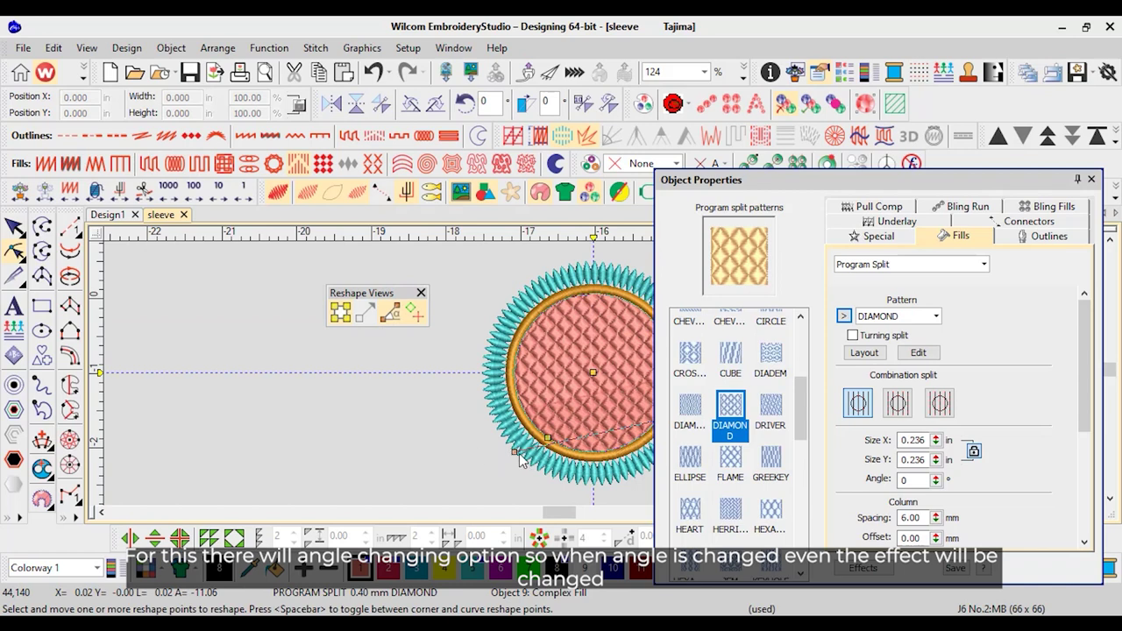
drag(521, 462, 510, 420)
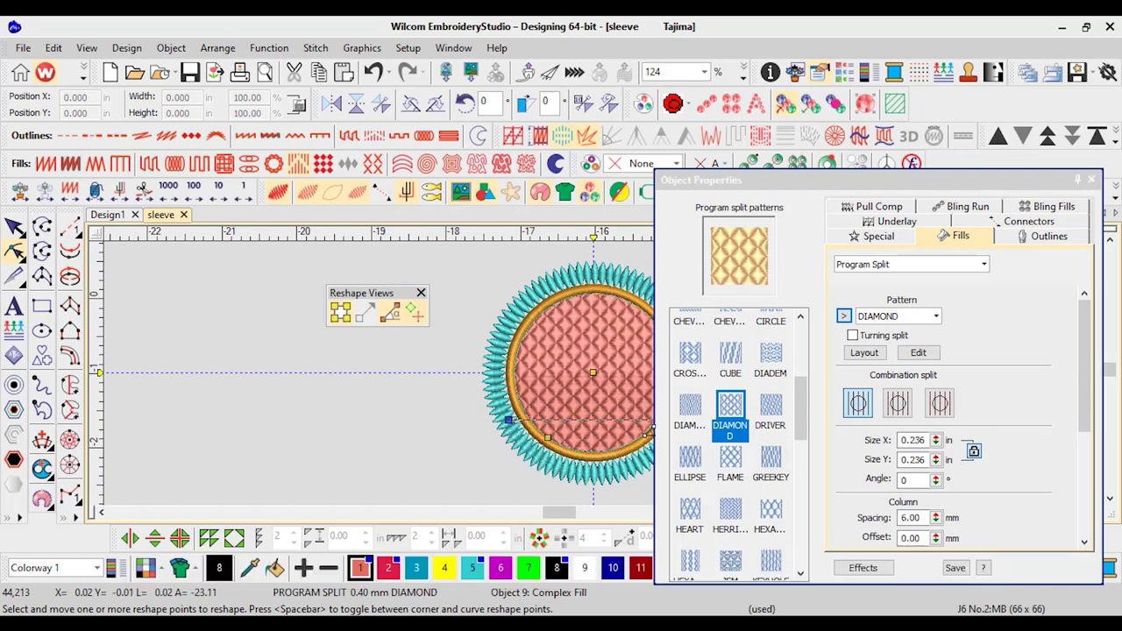
click(1091, 180)
Compare the circle's diamond fill with the diamond shapes in the straight sleeve border, dismissing the reshape view options
scroll(702, 308, down, 3)
scroll(889, 465, up, 2)
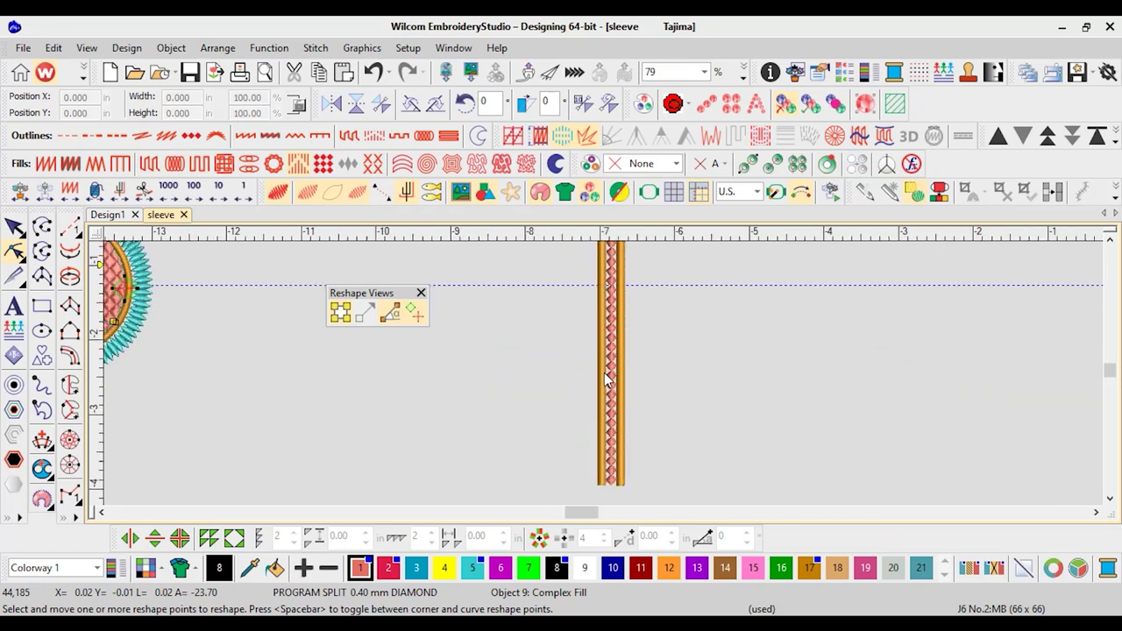
scroll(607, 379, up, 2)
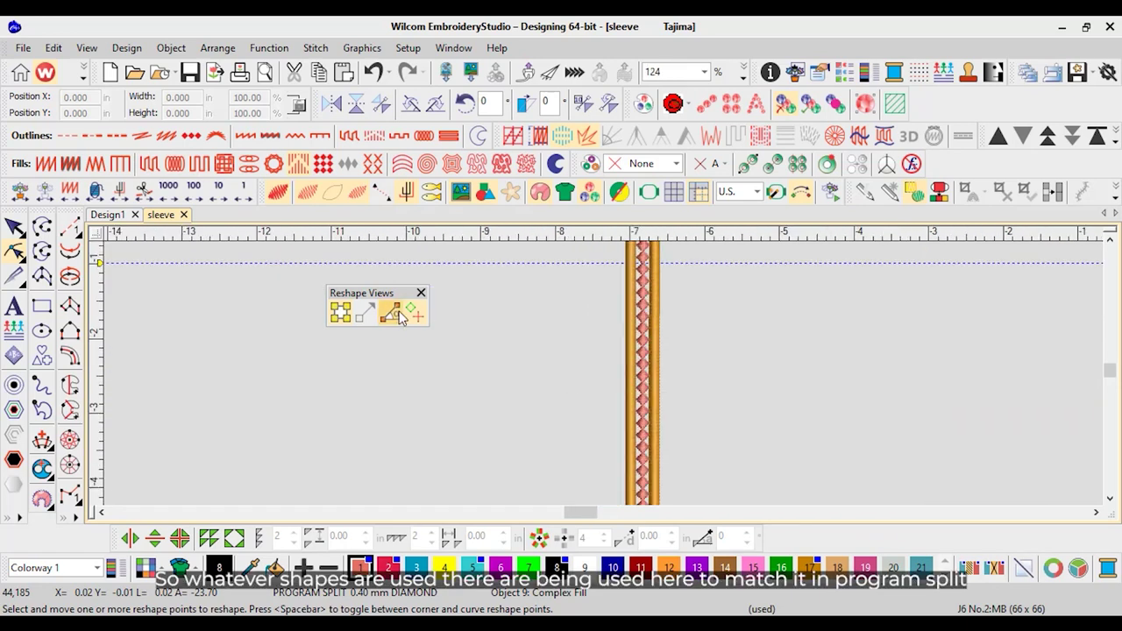
click(421, 293)
scroll(653, 340, up, 2)
scroll(445, 346, down, 4)
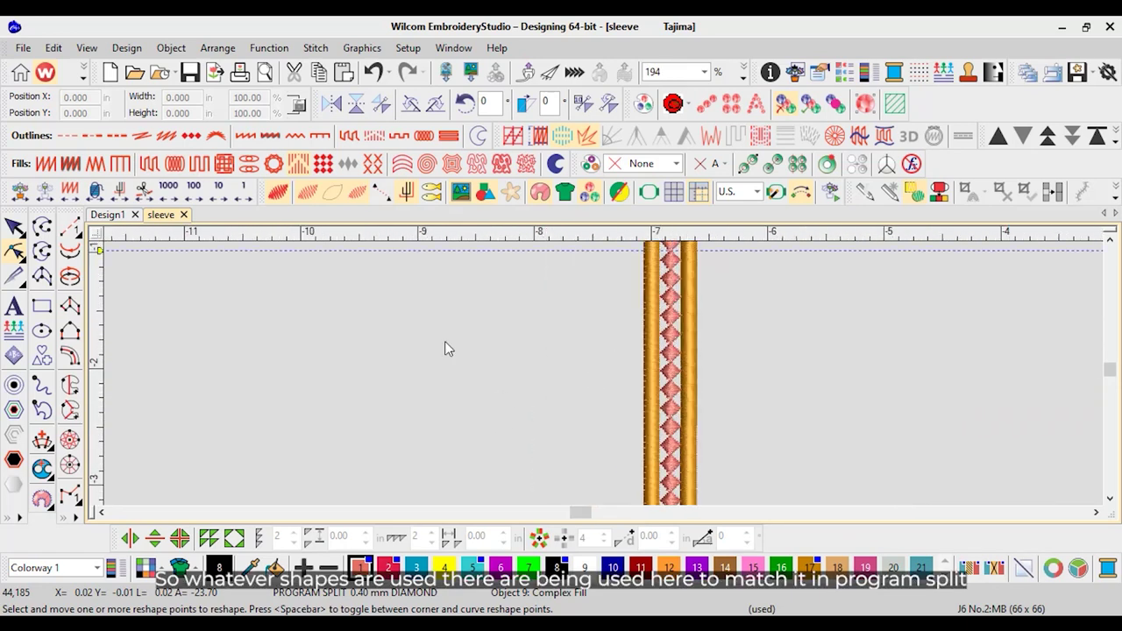
scroll(267, 330, up, 2)
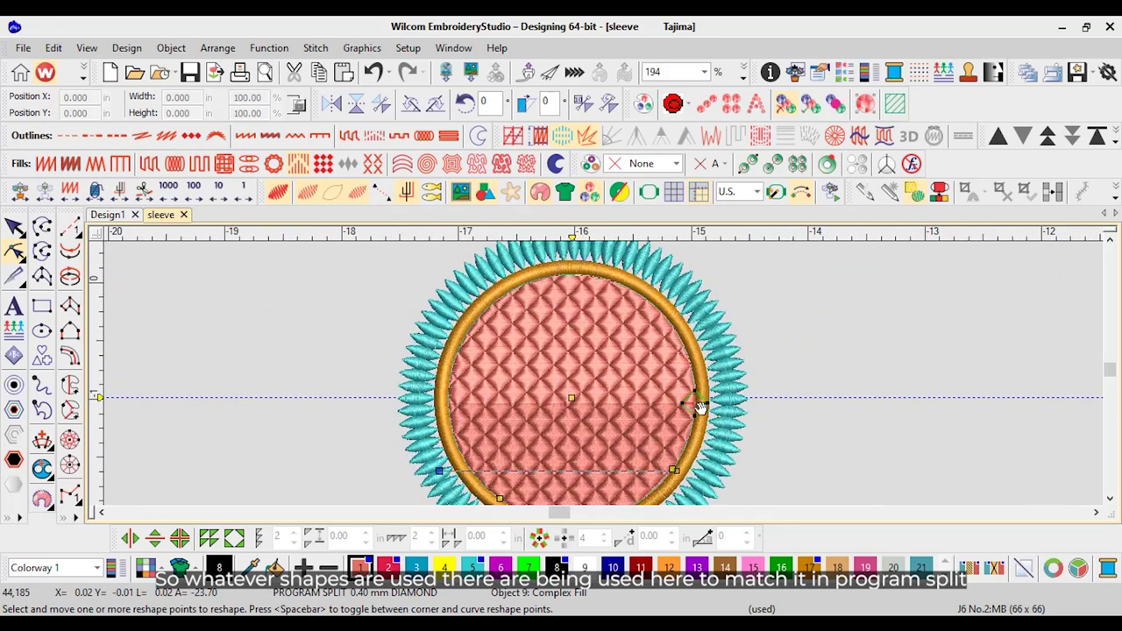
Move the pink fill's start and end points from the circle's side to its lowest edge and finish reshaping
scroll(572, 460, down, 1)
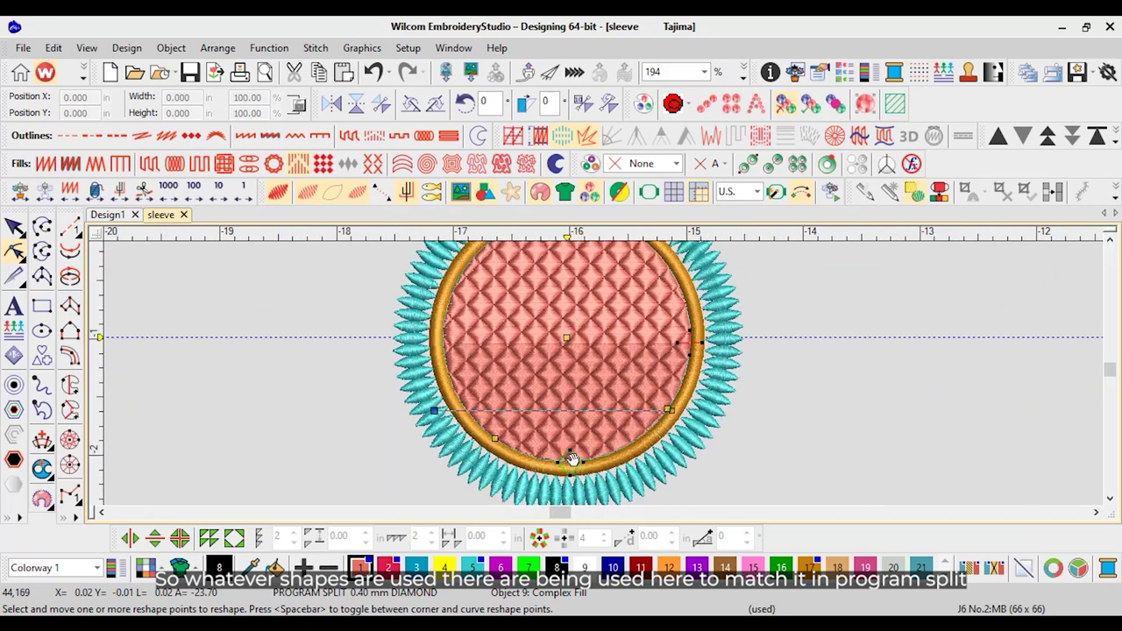
mouse_move(689, 343)
mouse_down()
mouse_move(556, 433)
mouse_move(571, 461)
mouse_up()
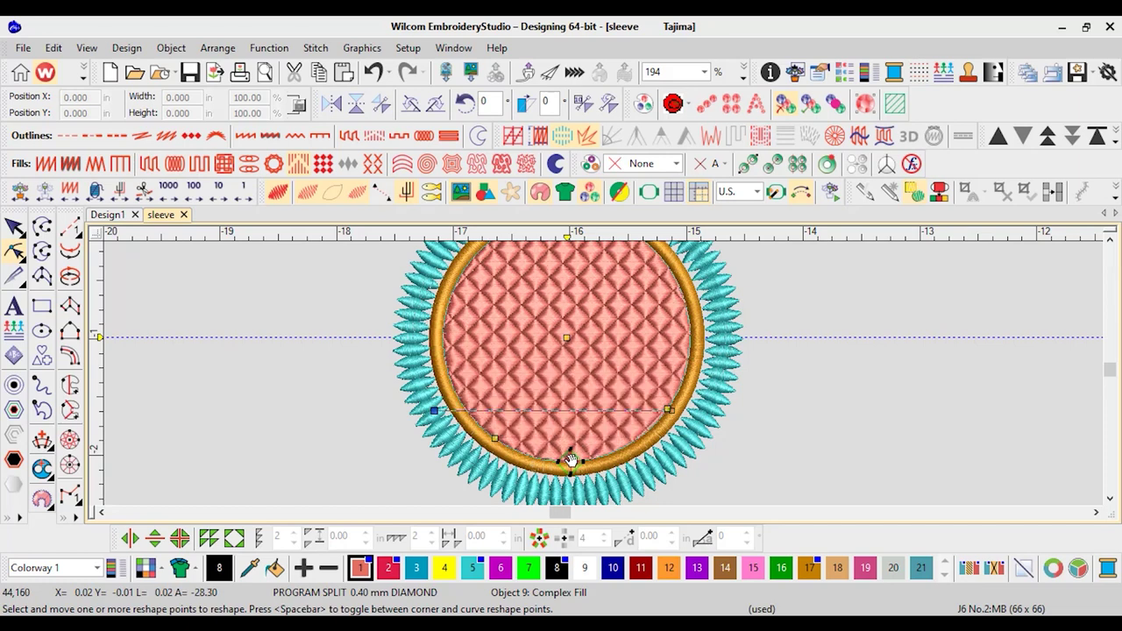
key(Escape)
Delete the entire straight sleeve border, keeping the circular motif and the lettering
scroll(601, 371, down, 3)
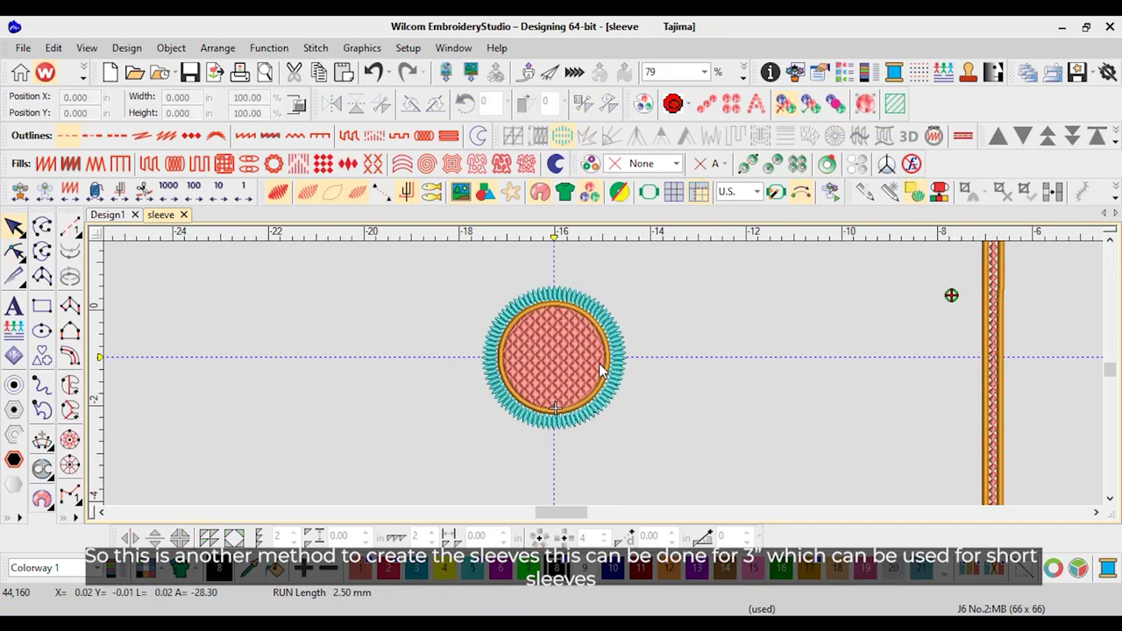
scroll(601, 372, down, 3)
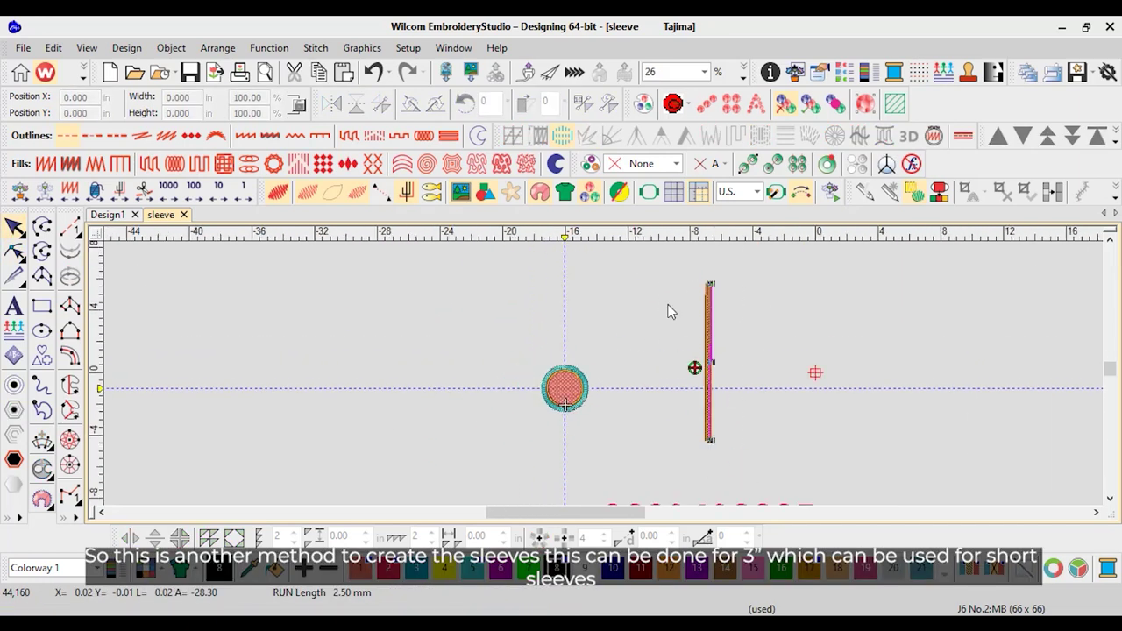
drag(668, 268, 754, 487)
key(Delete)
key(0)
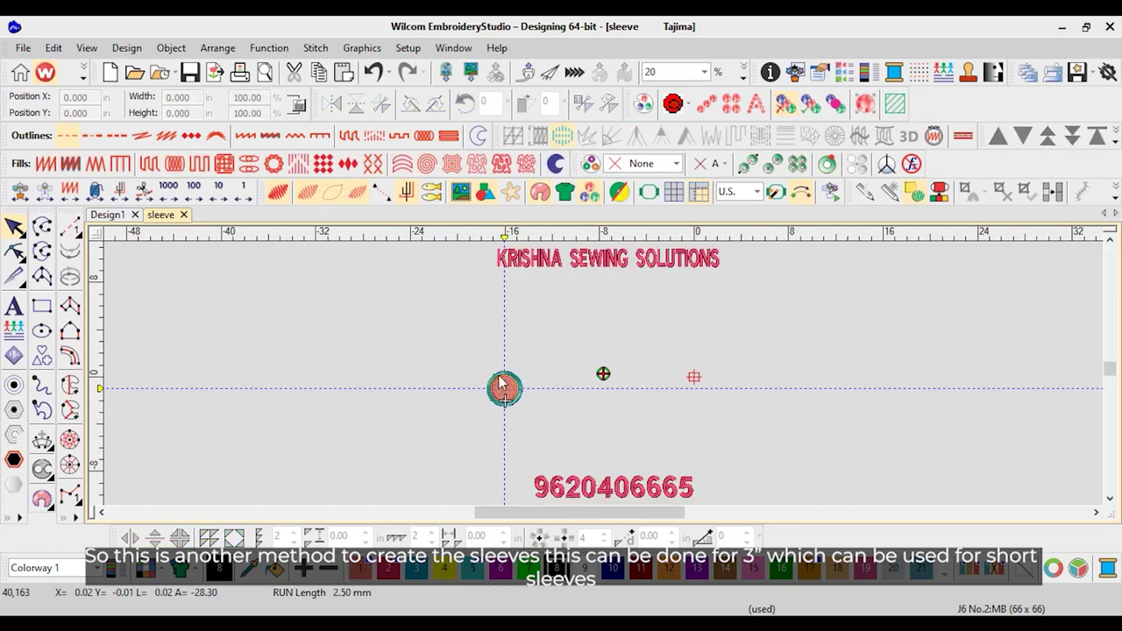
Move the complete circular motif between the two lines of lettering, centred at about X -7.71 in, Y 0.40 in
click(502, 384)
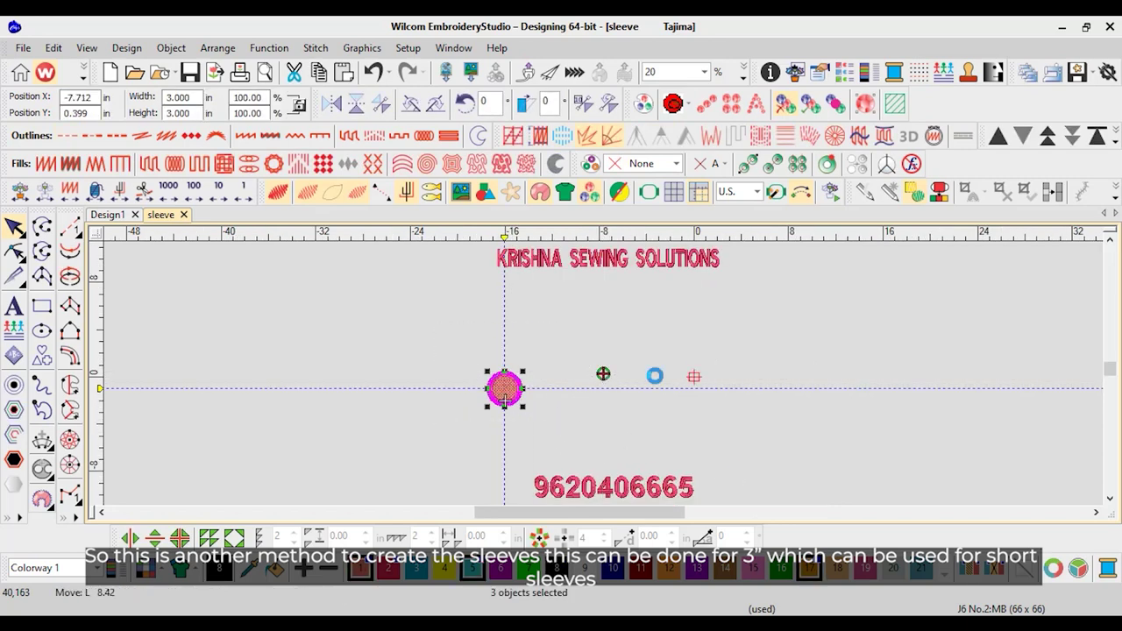
drag(504, 398, 602, 383)
scroll(603, 368, up, 4)
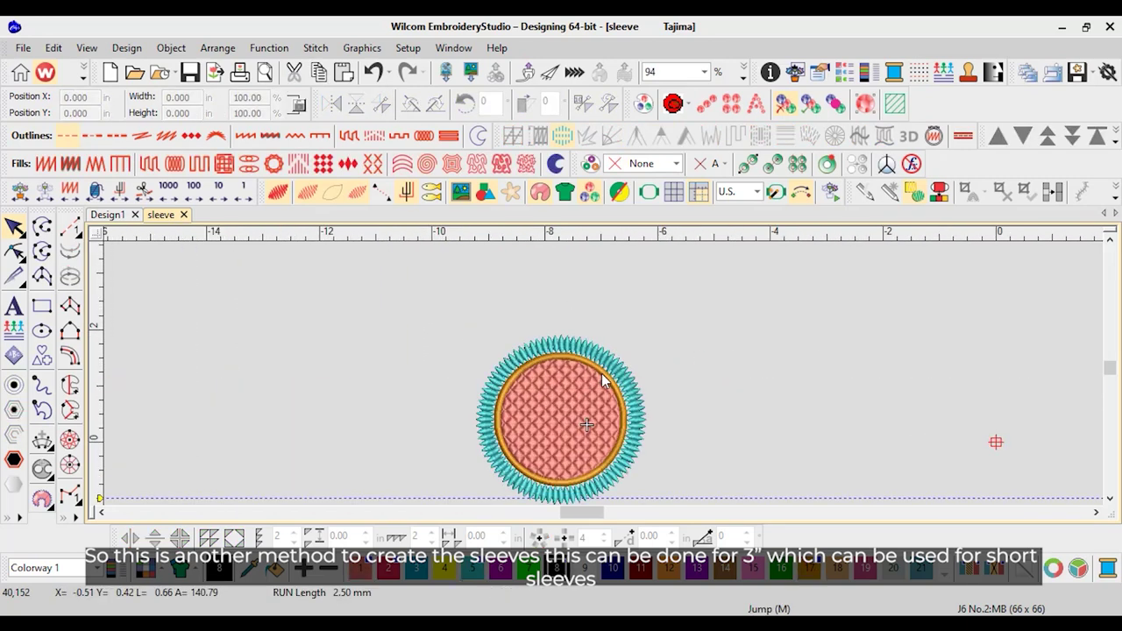
scroll(603, 379, up, 1)
Save the design as a new EMB file named "sleeve 2" and view the whole design
click(23, 47)
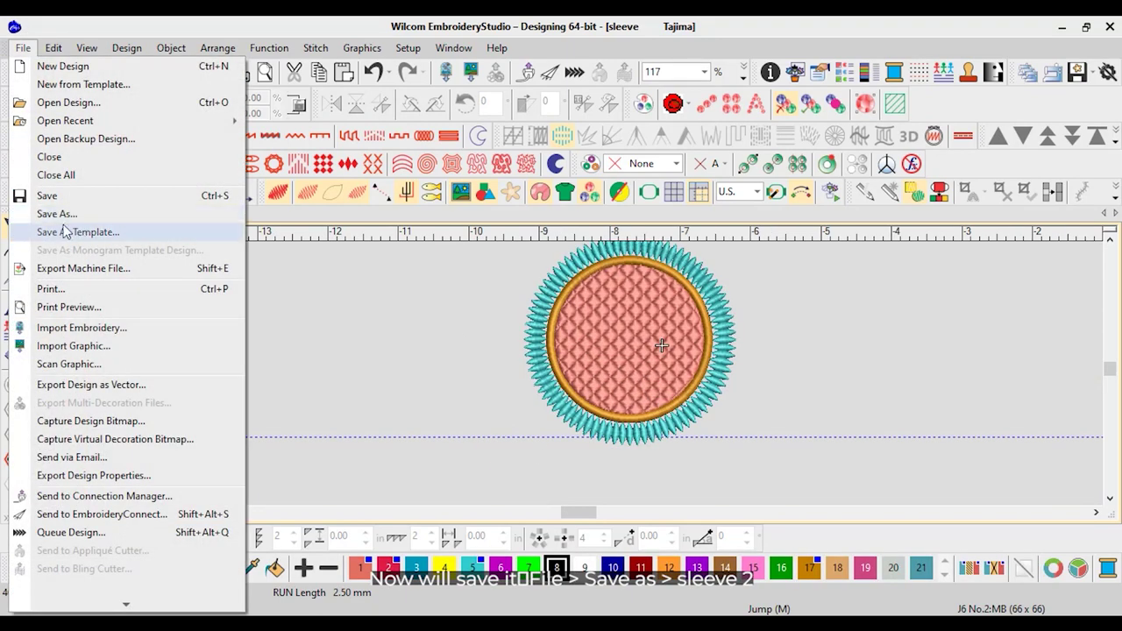
click(57, 214)
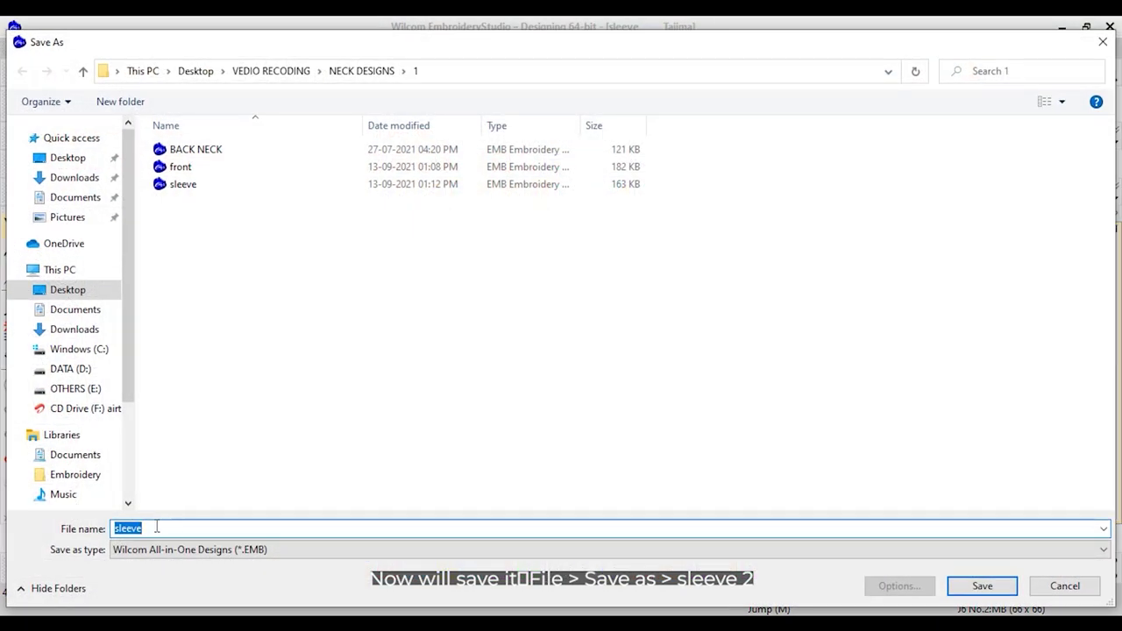
click(151, 529)
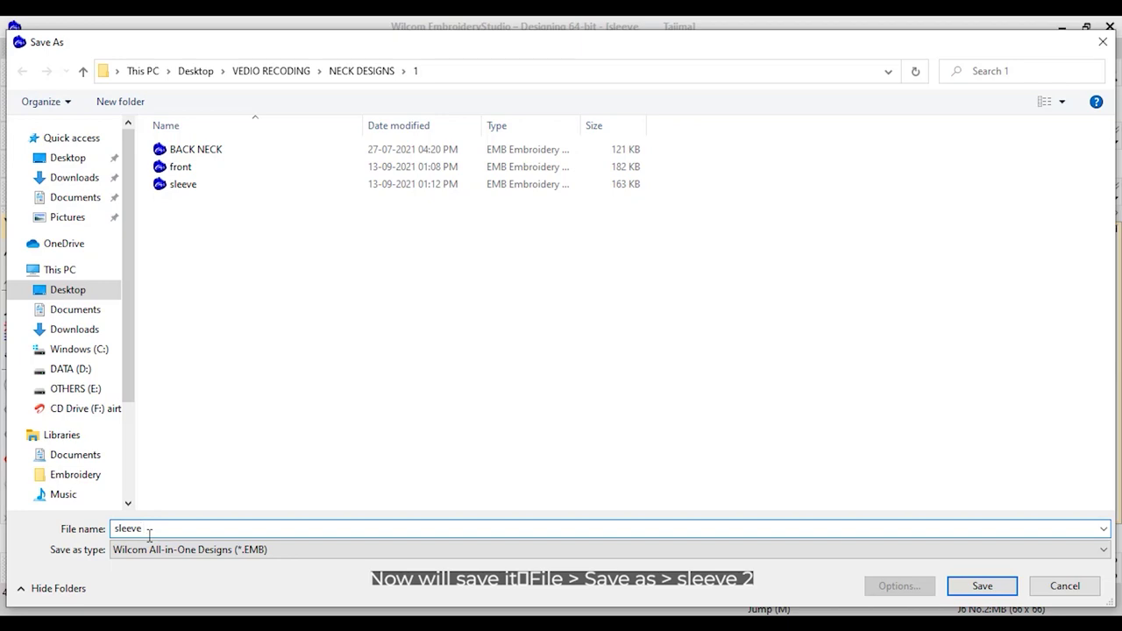
text(2)
click(982, 585)
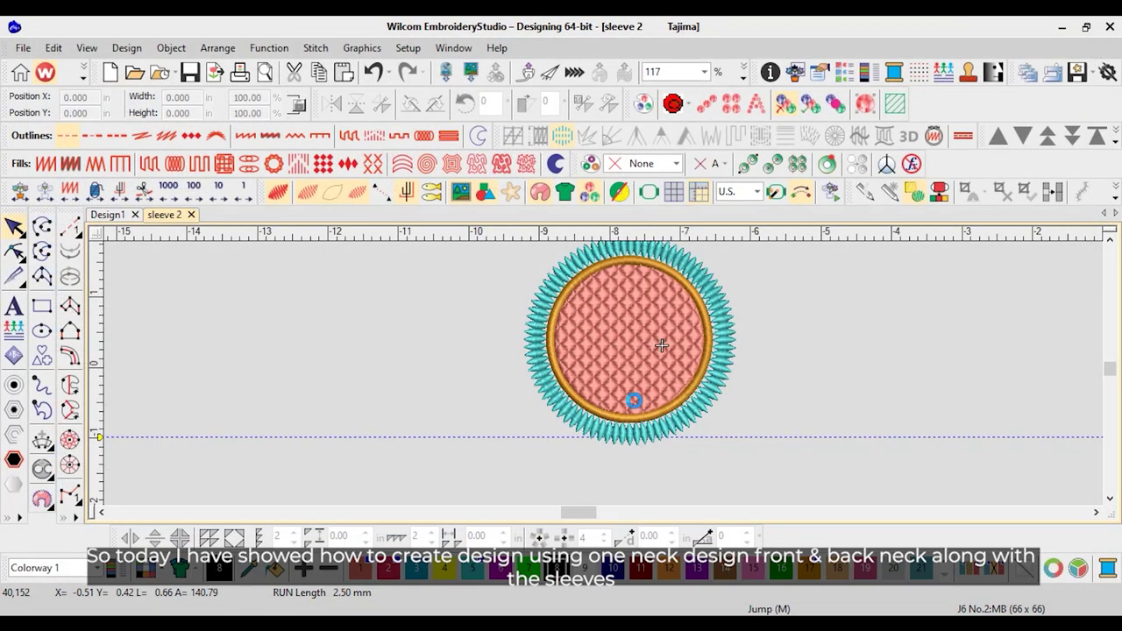
key(0)
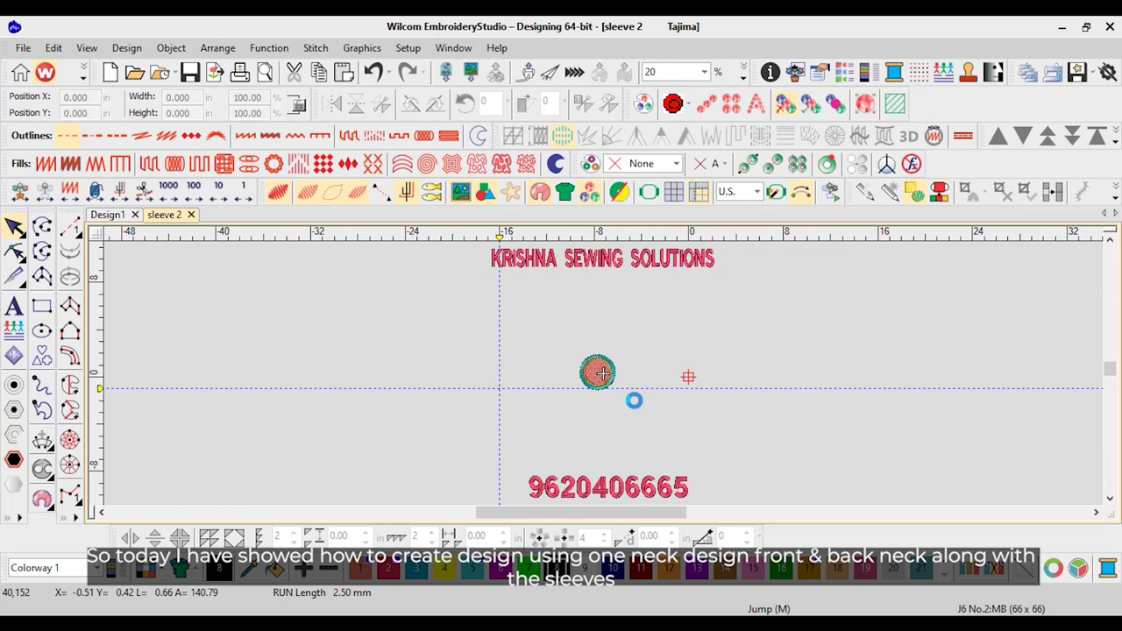